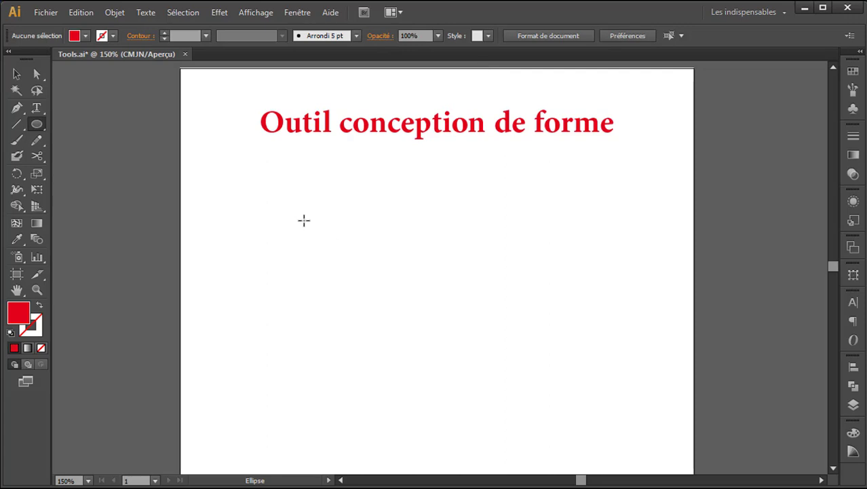
# Step: Draw a red circle with the Ellipse tool and duplicate it twice so all three circles overlap in a triangular cluster
pyautogui.moveTo(298, 215)
pyautogui.mouseDown()
pyautogui.moveTo(401, 297)
pyautogui.moveTo(387, 287)
pyautogui.mouseUp()
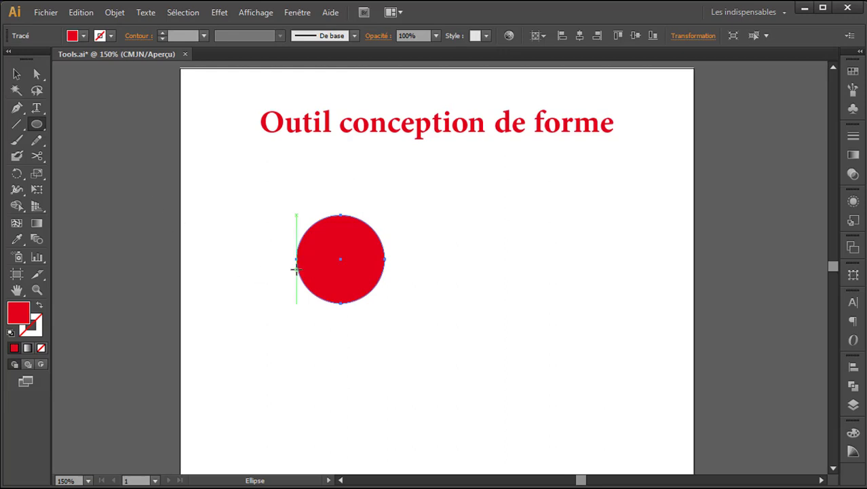
pyautogui.click(16, 74)
pyautogui.moveTo(367, 275); pyautogui.dragTo(384, 345)
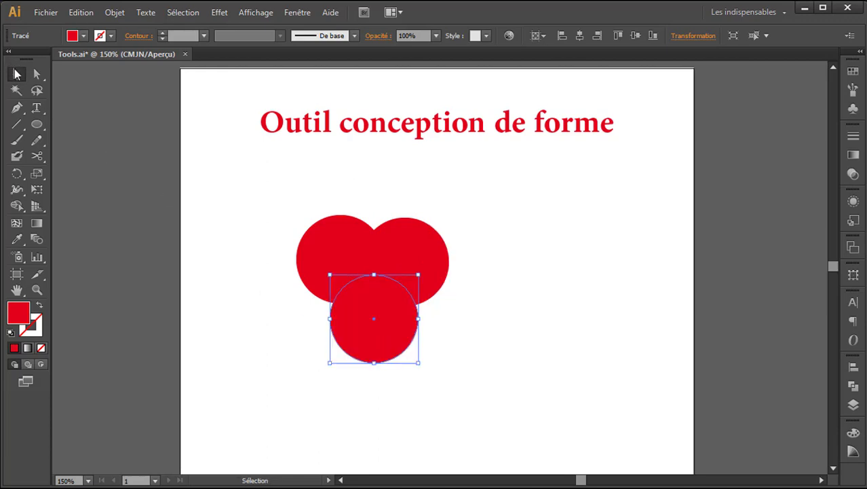
pyautogui.click(425, 405)
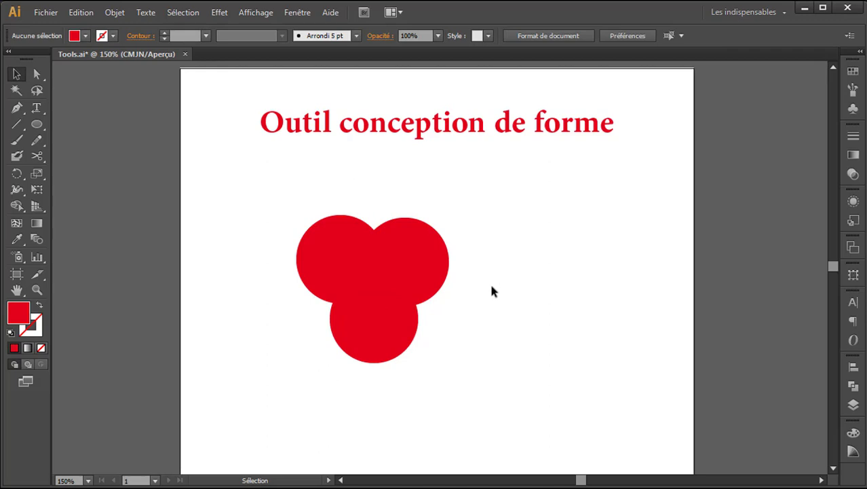
# Step: Select all three overlapping circles and split off the upper-left circle's non-overlapping region with the Shape Builder
pyautogui.moveTo(520, 185); pyautogui.dragTo(264, 346)
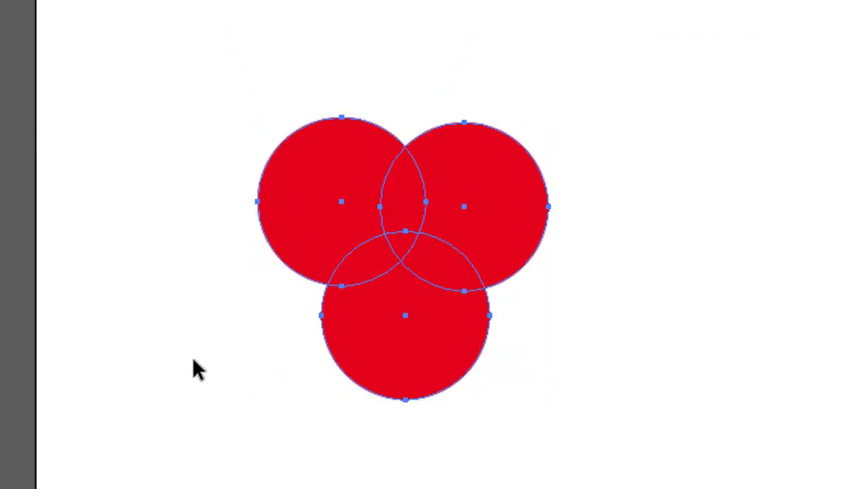
pyautogui.hotkey('shift', 'm')
pyautogui.click(416, 269)
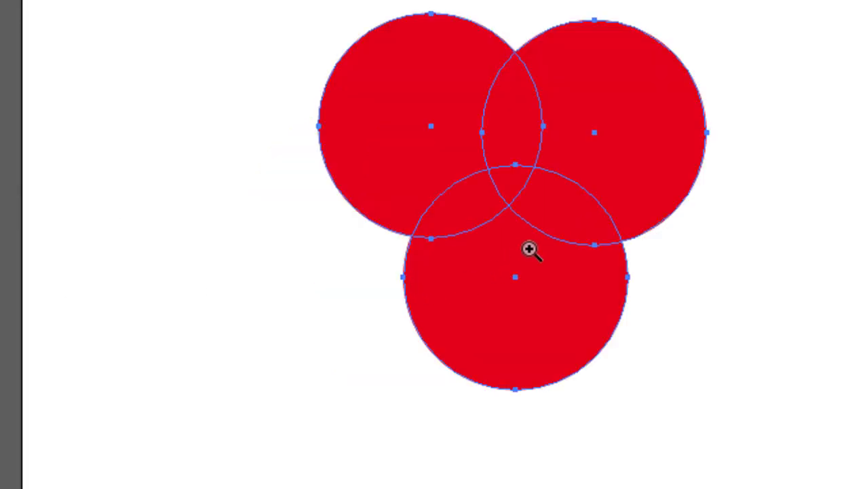
pyautogui.click(528, 248)
pyautogui.scroll(2, 613, 328)
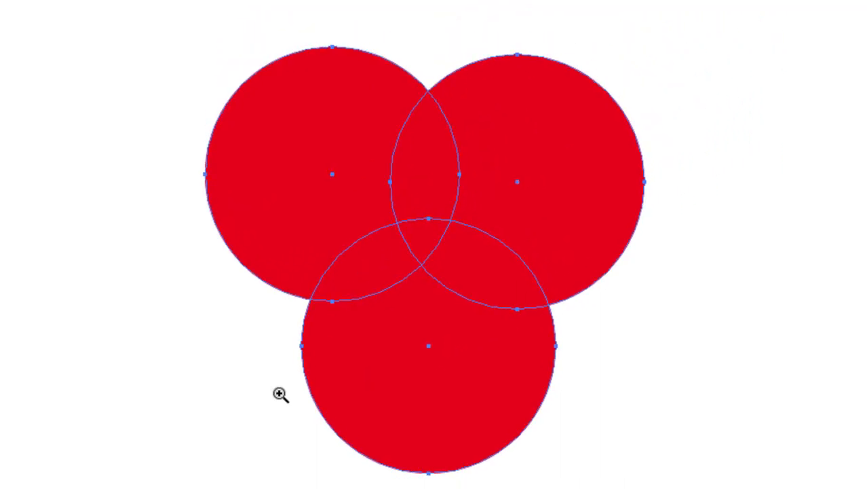
pyautogui.hotkey('shift', 'm')
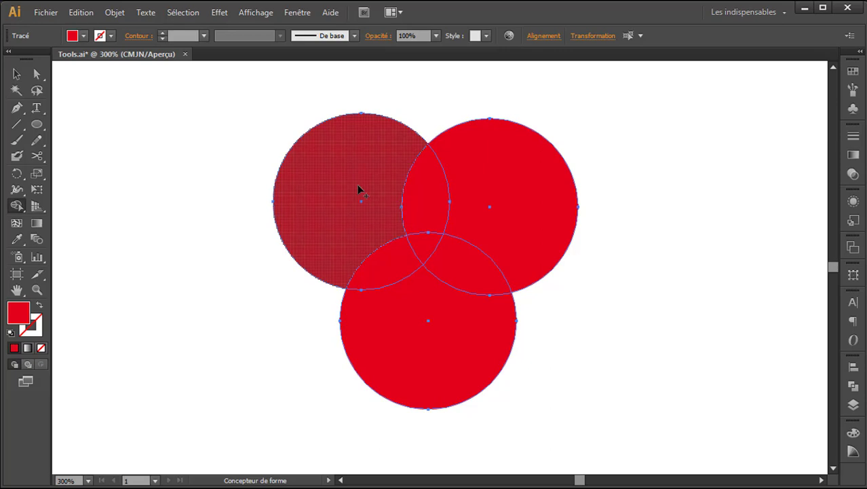
pyautogui.click(360, 190)
# Step: Choose the light blue swatch as the Shape Builder's fill colour, return to the Selection tool and deselect the circles
pyautogui.click(854, 74)
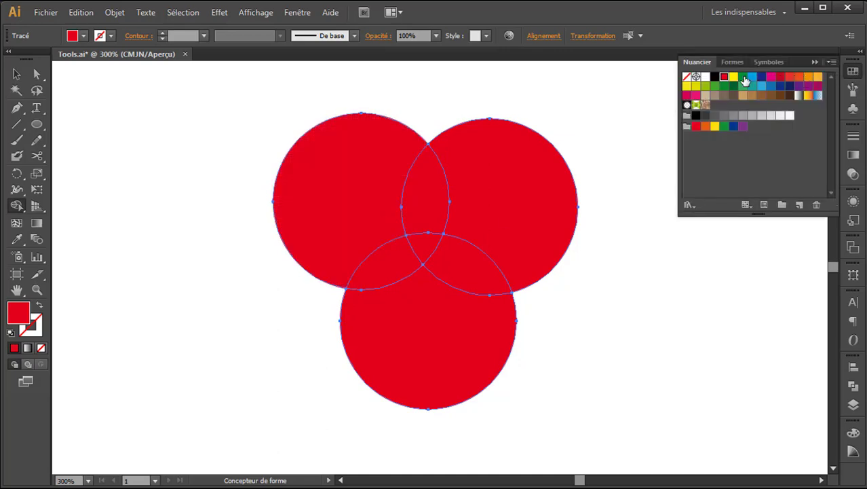
pyautogui.click(753, 77)
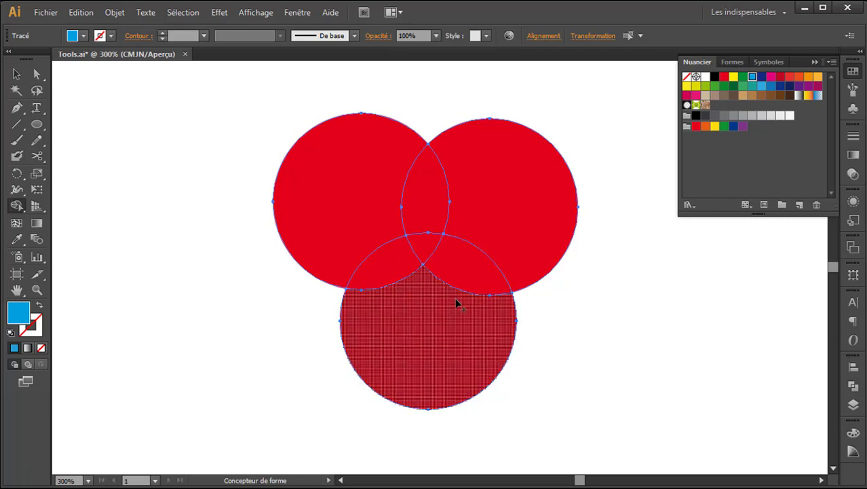
pyautogui.click(16, 74)
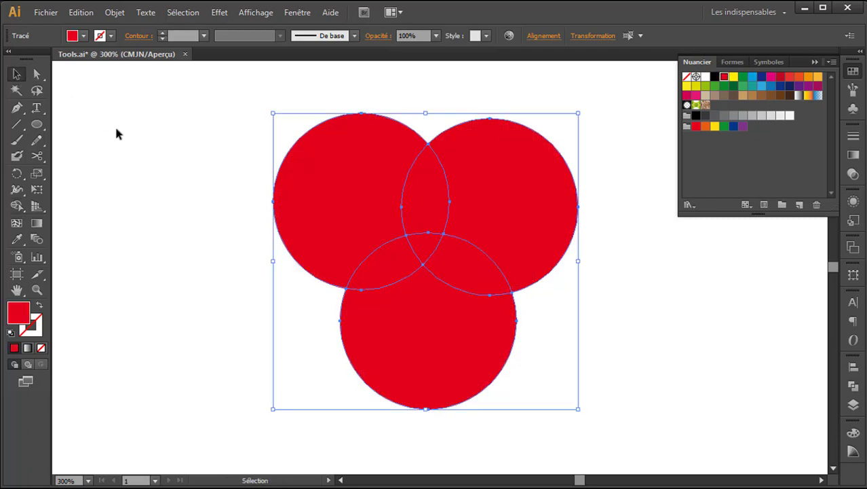
pyautogui.click(161, 188)
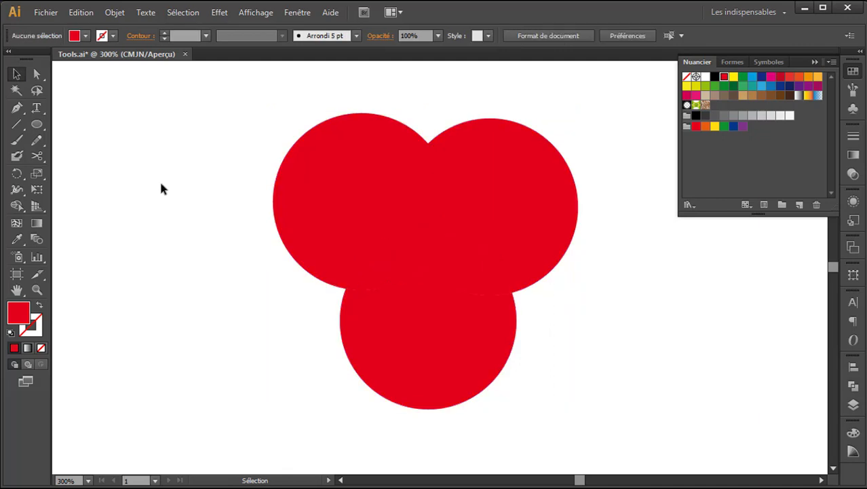
# Step: Pull the split pieces apart by moving the outer circle parts and overlap pieces, slightly rotating the upper-right part
pyautogui.click(342, 183)
pyautogui.moveTo(342, 181); pyautogui.dragTo(331, 176)
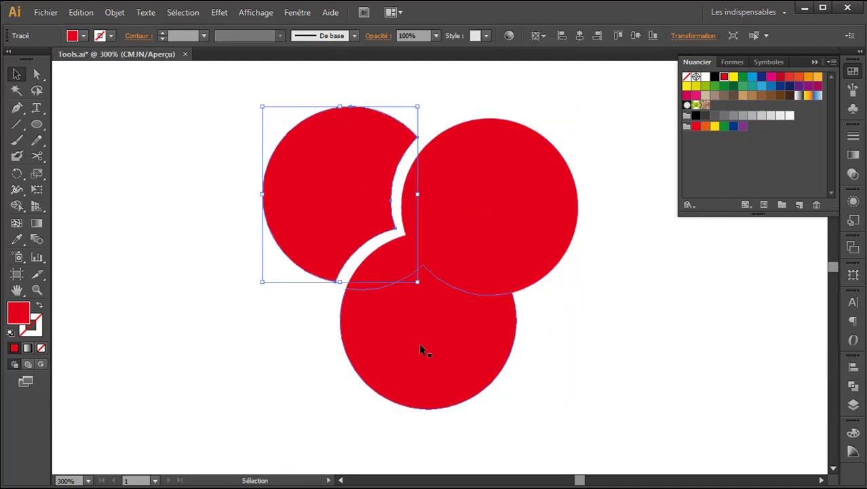
pyautogui.moveTo(430, 350); pyautogui.dragTo(430, 367)
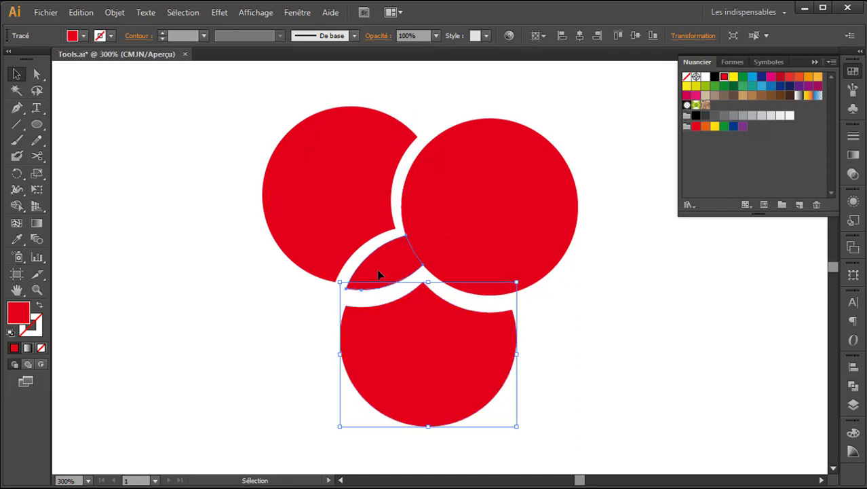
pyautogui.moveTo(389, 269); pyautogui.dragTo(364, 281)
pyautogui.moveTo(488, 265); pyautogui.dragTo(551, 239)
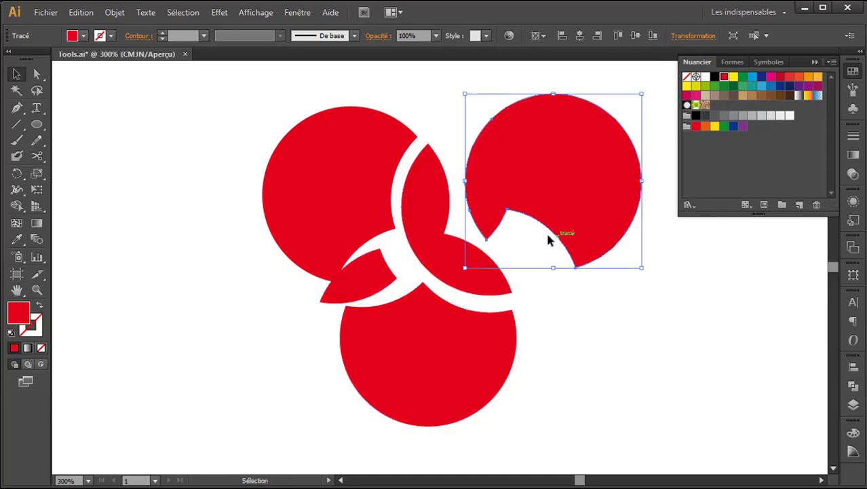
pyautogui.moveTo(465, 270); pyautogui.dragTo(480, 283)
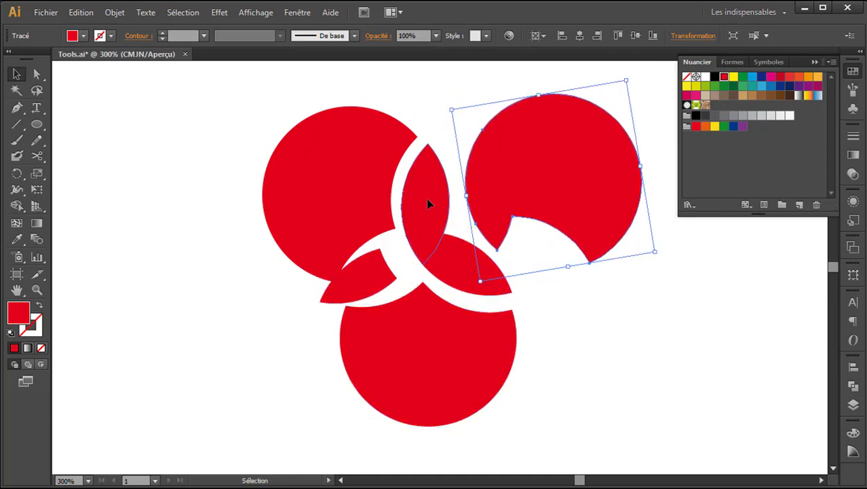
pyautogui.moveTo(429, 211); pyautogui.dragTo(419, 190)
pyautogui.click(486, 282)
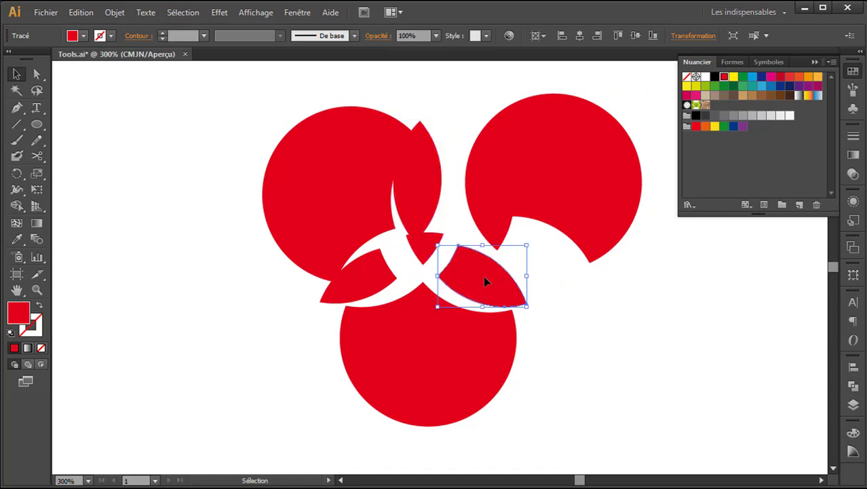
pyautogui.moveTo(416, 245); pyautogui.dragTo(429, 255)
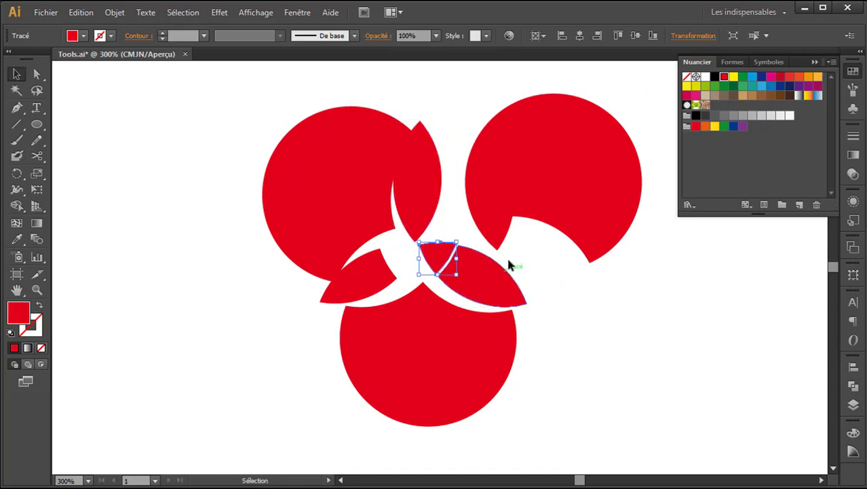
pyautogui.moveTo(571, 209); pyautogui.dragTo(557, 222)
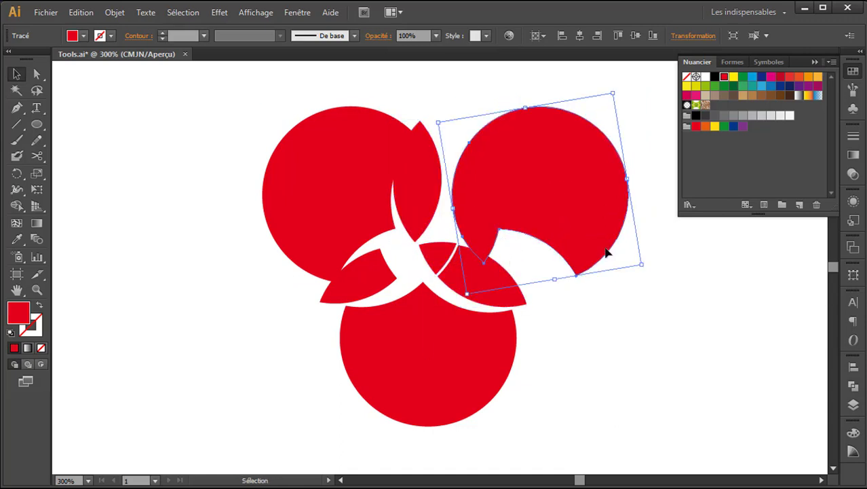
# Step: Undo all the moves and the rotation of the separated pieces
pyautogui.hotkey('ctrl', 'z')
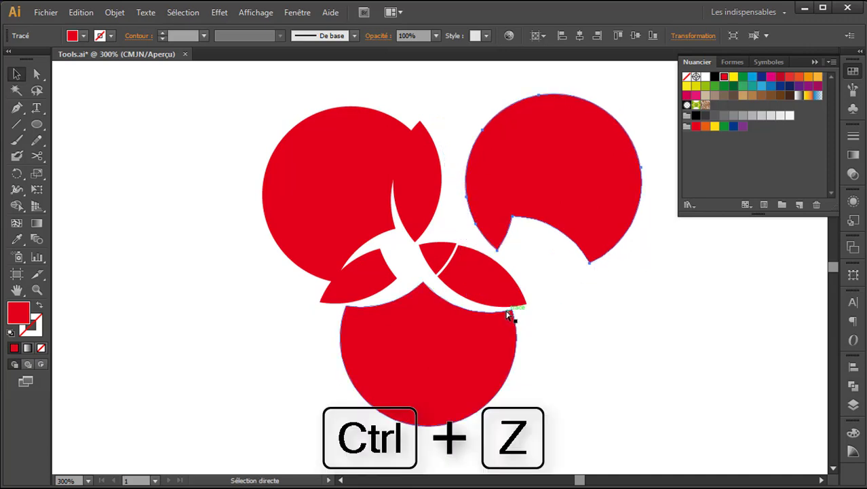
pyautogui.hotkey('ctrl', 'z')
pyautogui.hotkey('ctrl', 'z')
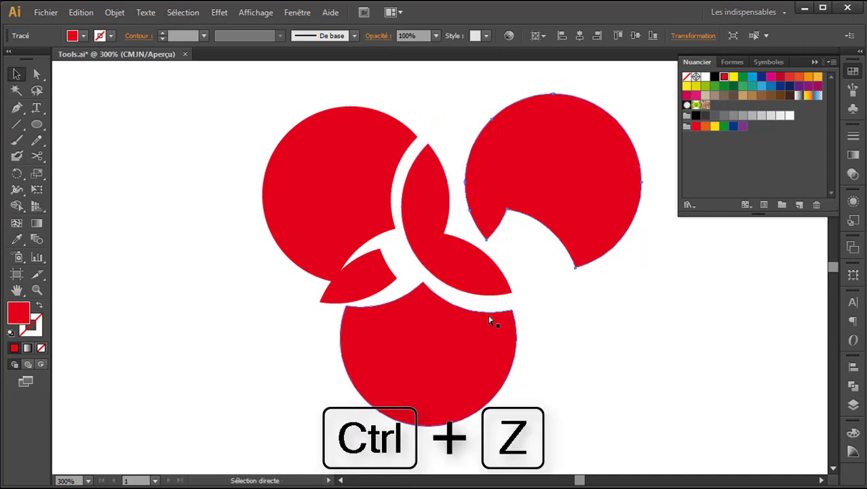
pyautogui.hotkey('ctrl', 'z')
pyautogui.hotkey('ctrl', 'z')
pyautogui.hotkey('ctrl', 'z')
pyautogui.hotkey('ctrl', 'z')
pyautogui.hotkey('ctrl', 'z')
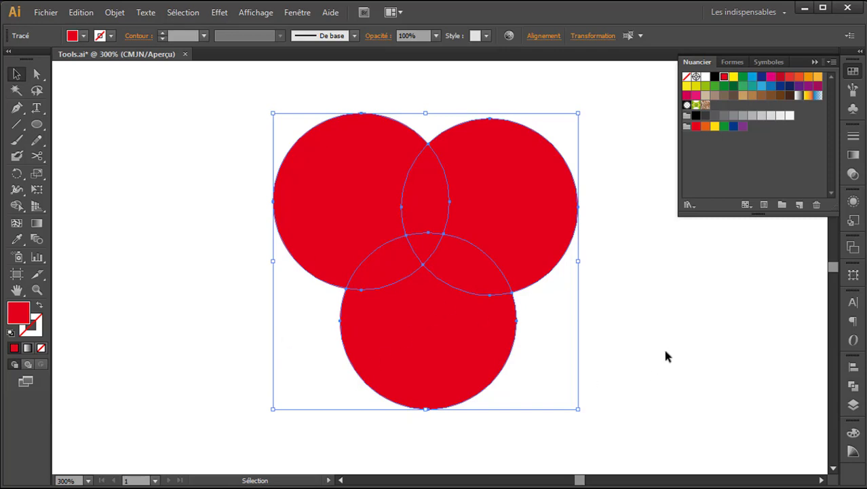
# Step: With the Shape Builder and light blue fill, merge the upper-right circle region with the top, central and lower-left overlaps
pyautogui.click(17, 206)
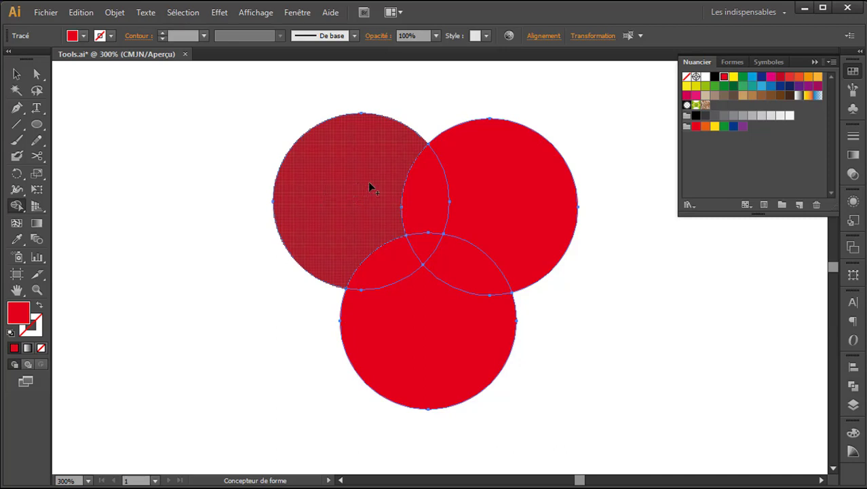
pyautogui.click(753, 78)
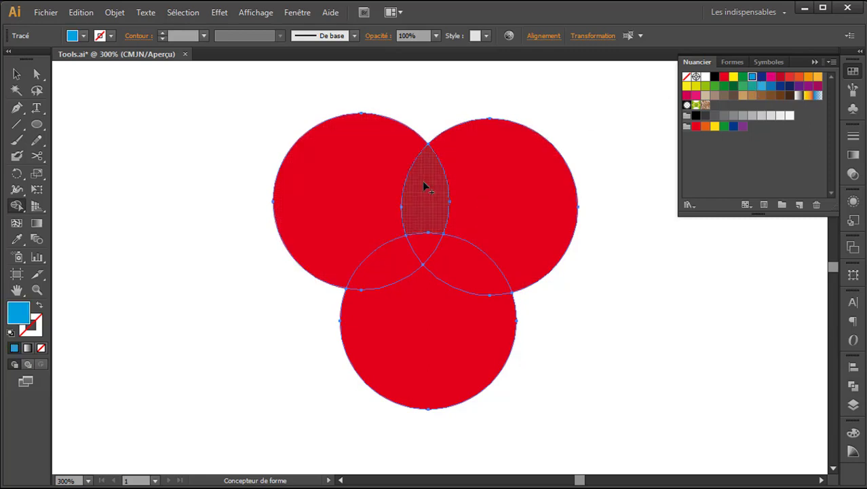
pyautogui.moveTo(424, 186); pyautogui.dragTo(473, 188)
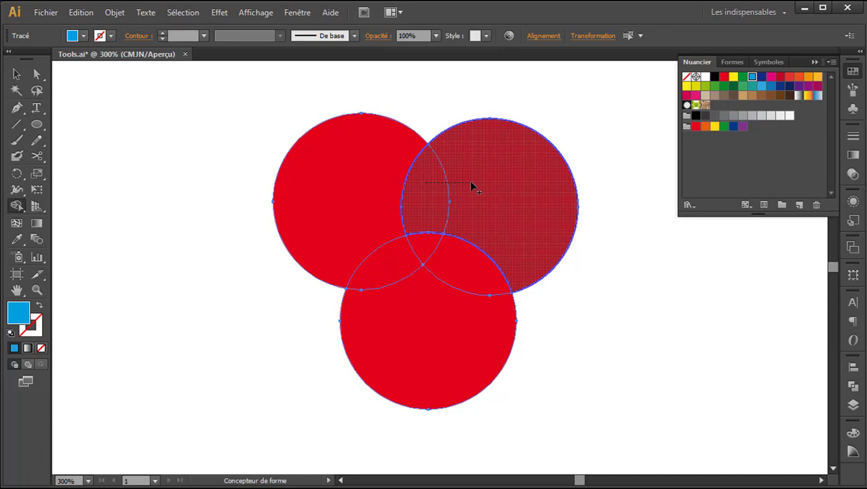
pyautogui.moveTo(471, 185); pyautogui.dragTo(471, 186)
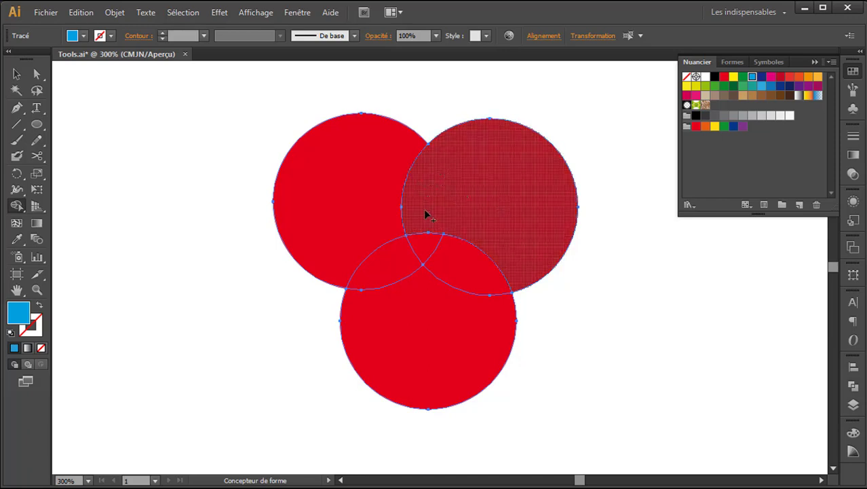
pyautogui.moveTo(425, 212); pyautogui.dragTo(423, 228)
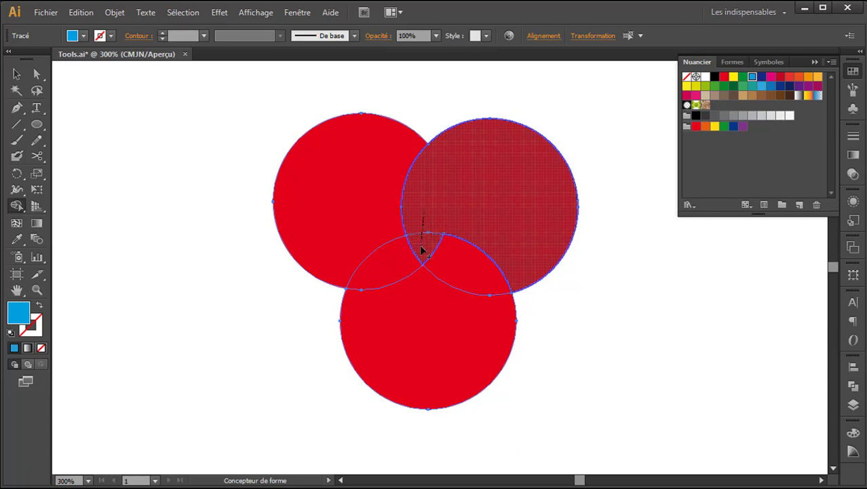
pyautogui.moveTo(421, 250)
pyautogui.mouseDown()
pyautogui.moveTo(389, 267)
pyautogui.moveTo(344, 263)
pyautogui.mouseUp()
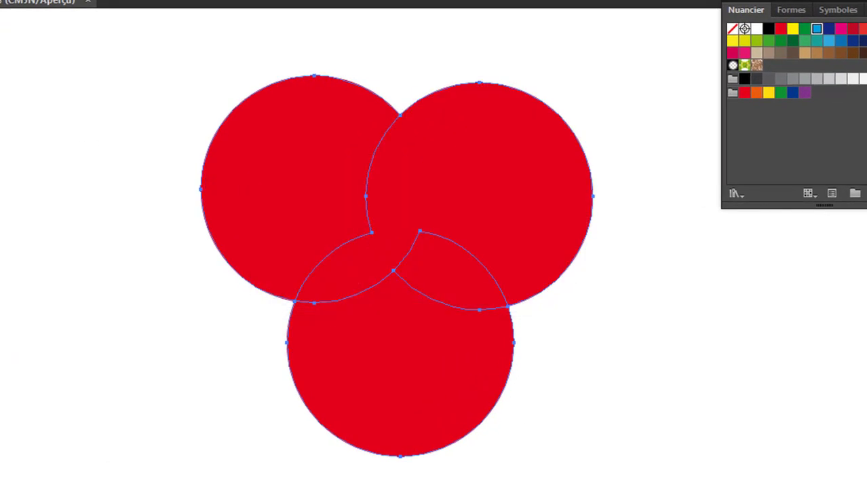
# Step: Select all the shapes and move them together up and to the left
pyautogui.hotkey('ctrl', 'a')
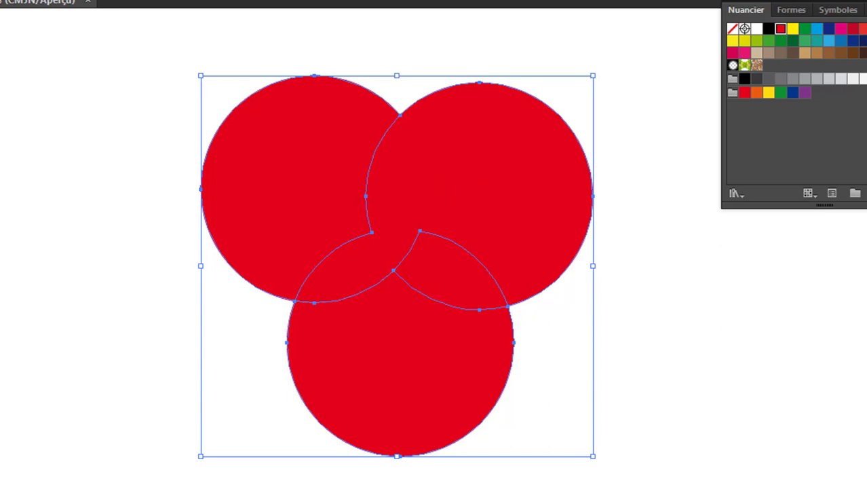
pyautogui.hotkey('shift', 'm')
pyautogui.moveTo(540, 192); pyautogui.dragTo(631, 166)
pyautogui.press('v')
pyautogui.moveTo(323, 184); pyautogui.dragTo(272, 158)
# Step: Isolate the merged upper-right shape and move it aside, exit isolation, and pull the lower and upper-left pieces away from it
pyautogui.doubleClick(451, 171)
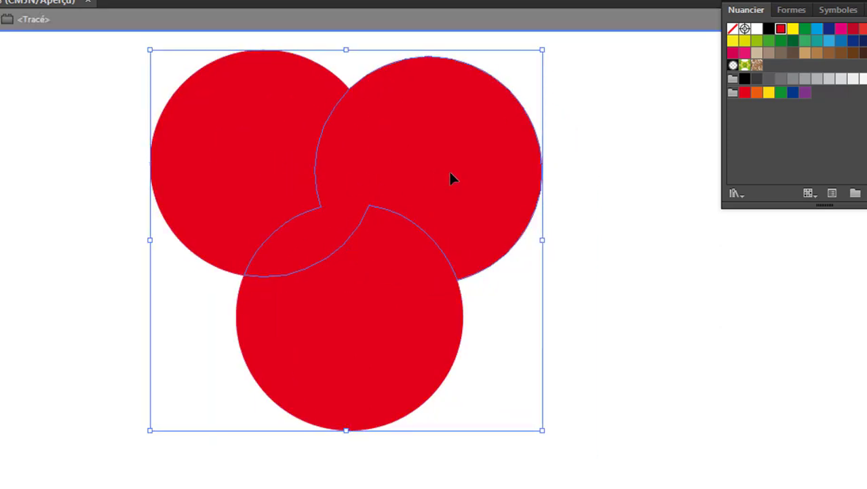
pyautogui.click(451, 171)
pyautogui.moveTo(451, 171); pyautogui.dragTo(513, 176)
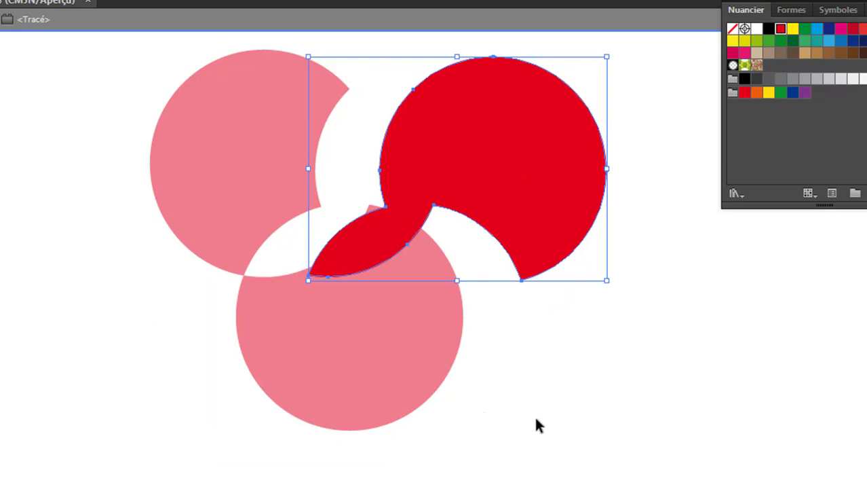
pyautogui.doubleClick(536, 424)
pyautogui.click(386, 333)
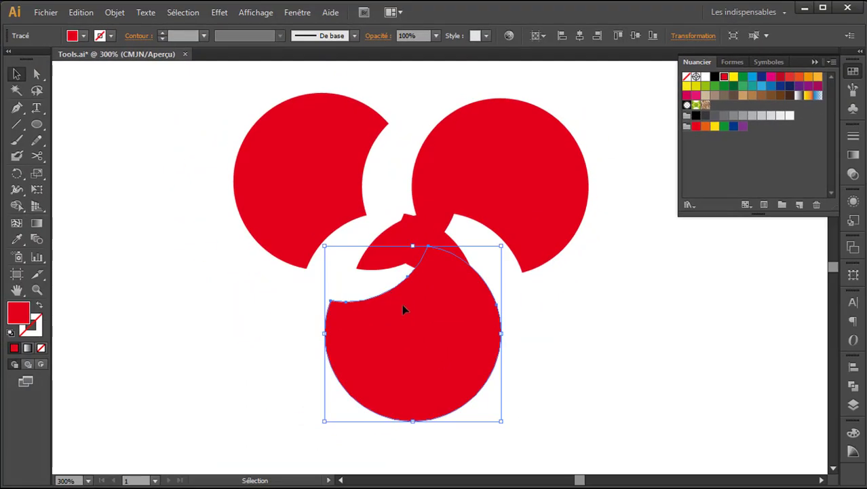
pyautogui.moveTo(403, 310); pyautogui.dragTo(455, 344)
pyautogui.moveTo(324, 192); pyautogui.dragTo(267, 222)
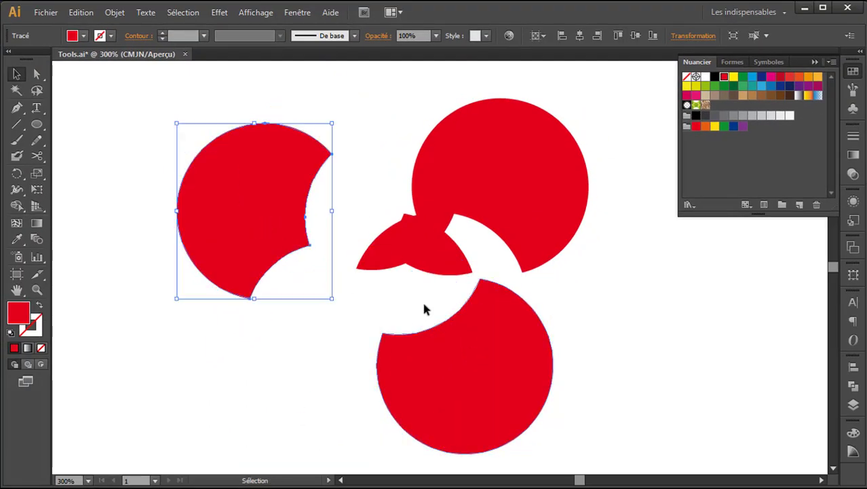
# Step: Undo the moves that pulled the merged shape and the other pieces apart
pyautogui.hotkey('ctrl', 'z')
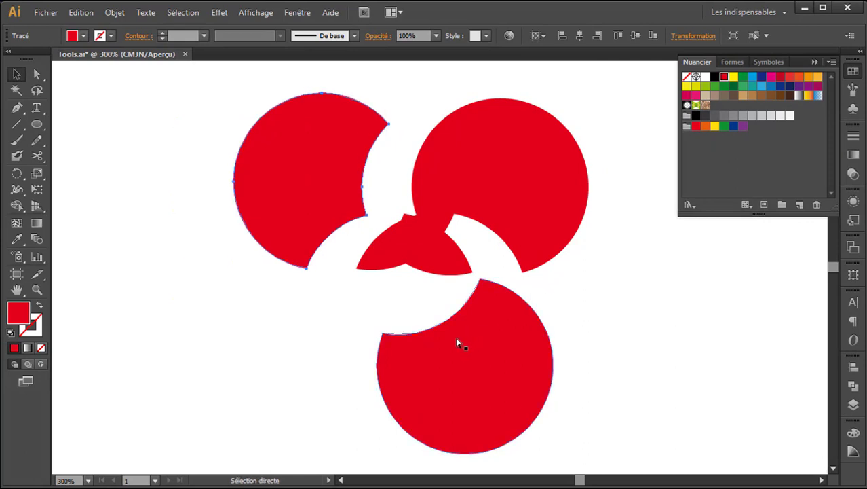
pyautogui.hotkey('ctrl', 'z')
pyautogui.hotkey('ctrl', 'z')
pyautogui.hotkey('ctrl', 'z')
pyautogui.press('v')
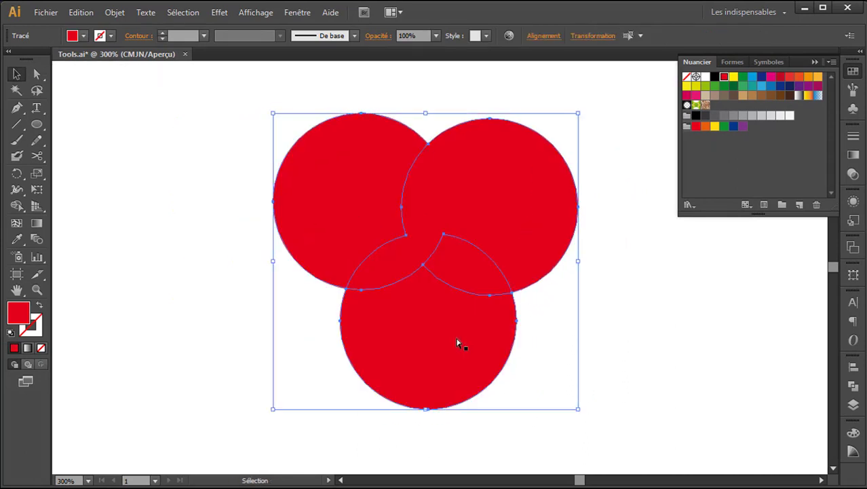
# Step: With the Shape Builder, merge the lower-right overlap into the merged upper-right shape and set the fill colour to green
pyautogui.click(17, 207)
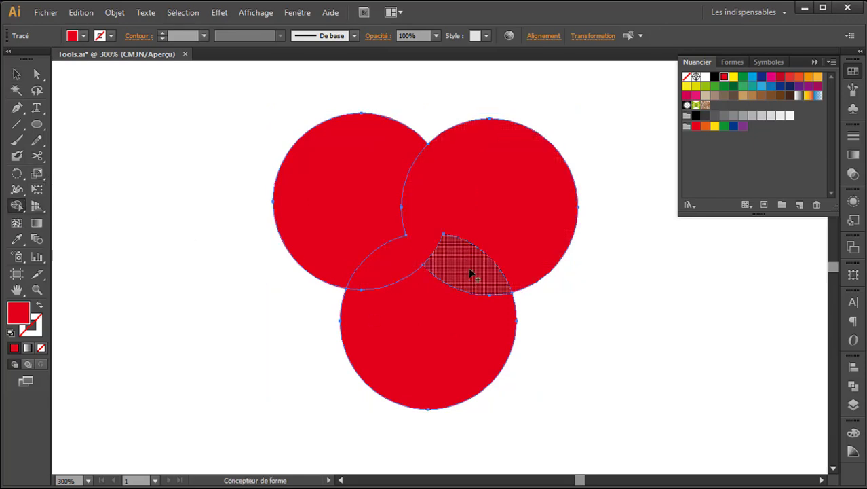
pyautogui.moveTo(468, 268); pyautogui.dragTo(420, 240)
pyautogui.click(742, 78)
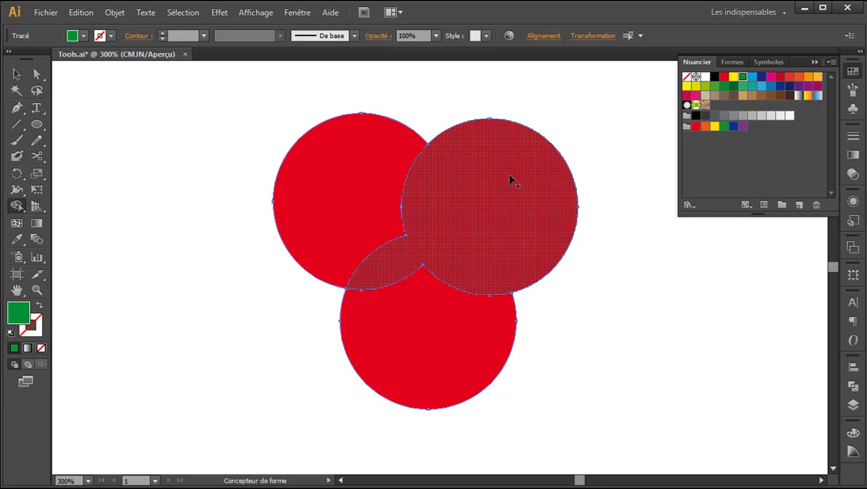
# Step: Move the merged upper-right shape away from the other two pieces and select it
pyautogui.click(15, 70)
pyautogui.moveTo(505, 230); pyautogui.dragTo(598, 224)
pyautogui.click(632, 272)
pyautogui.click(562, 230)
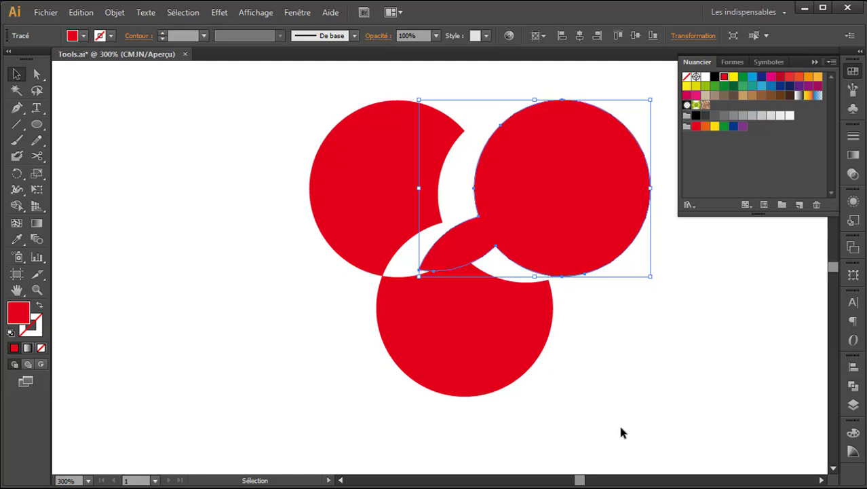
# Step: Undo the move and the Shape Builder merges back to the three separate overlapping circles
pyautogui.hotkey('ctrl', 'z')
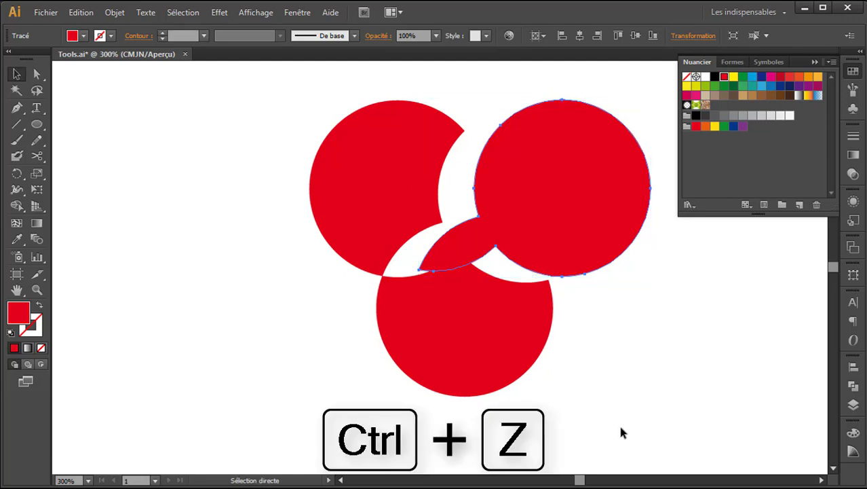
pyautogui.hotkey('ctrl', 'z')
pyautogui.hotkey('ctrl', 'z')
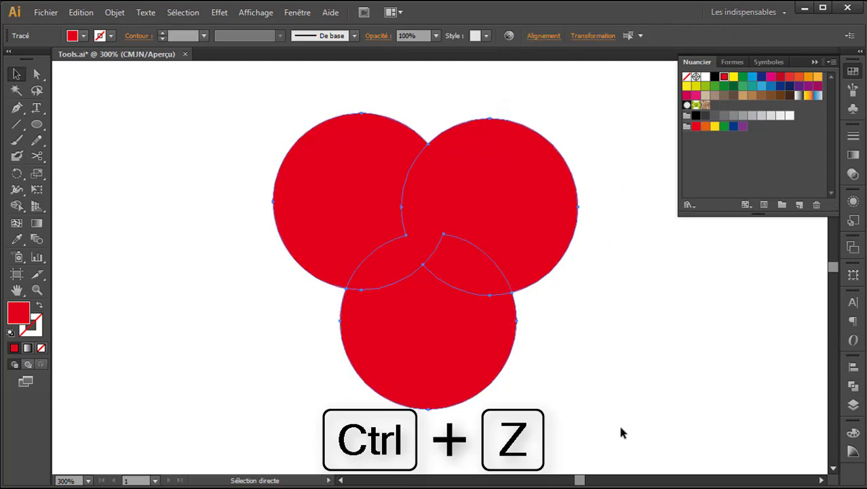
pyautogui.hotkey('ctrl', 'z')
pyautogui.hotkey('ctrl', 'z')
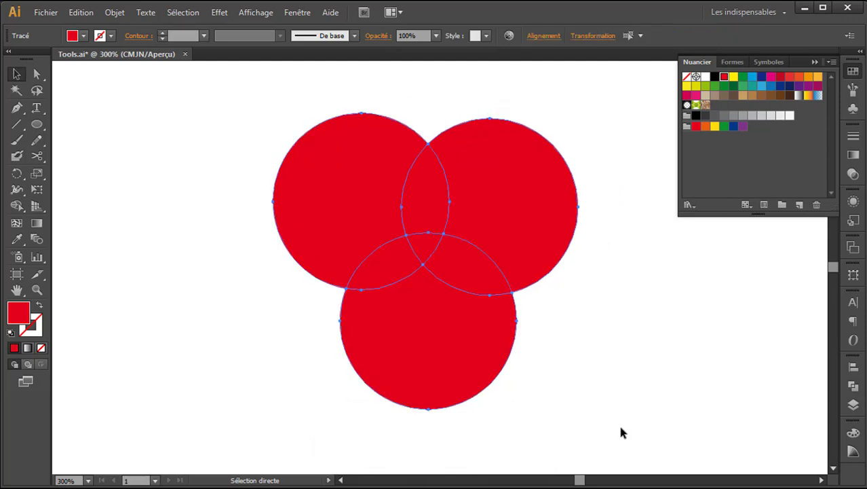
# Step: With the Shape Builder in erase mode, remove the top, lower-right, central and lower-left overlap regions of the three circles
pyautogui.click(17, 206)
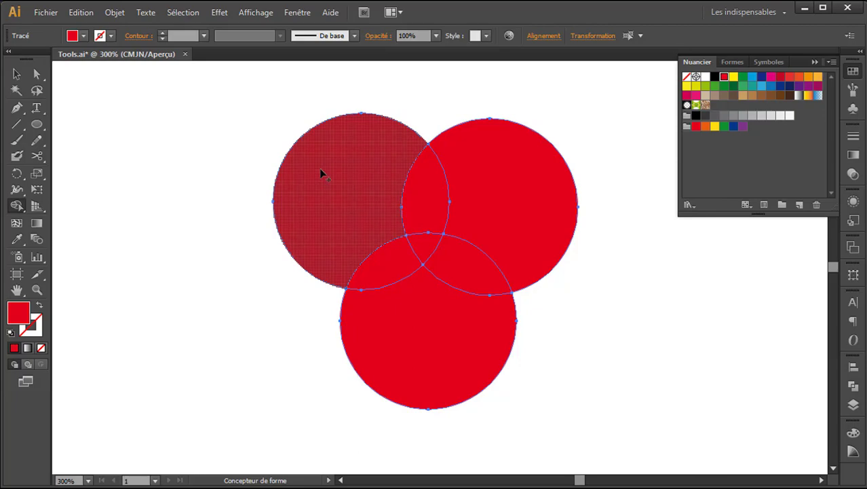
pyautogui.press('alt')
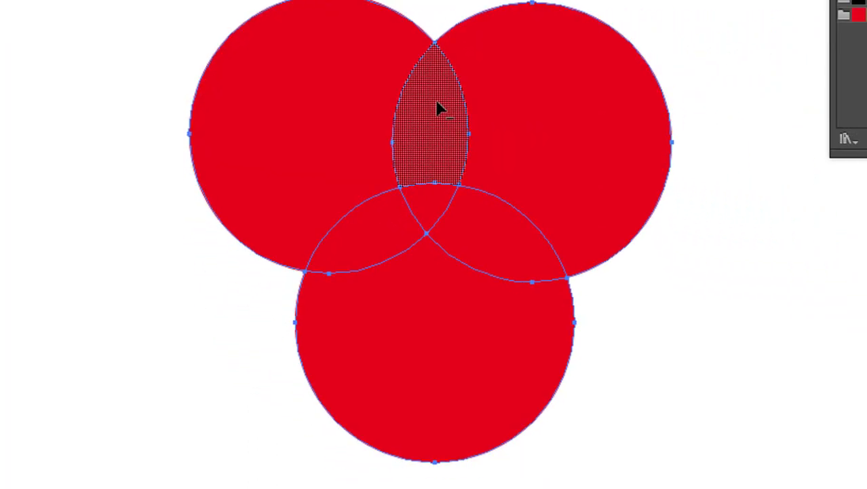
pyautogui.keyDown('alt'); pyautogui.click(438, 108); pyautogui.keyUp('alt')
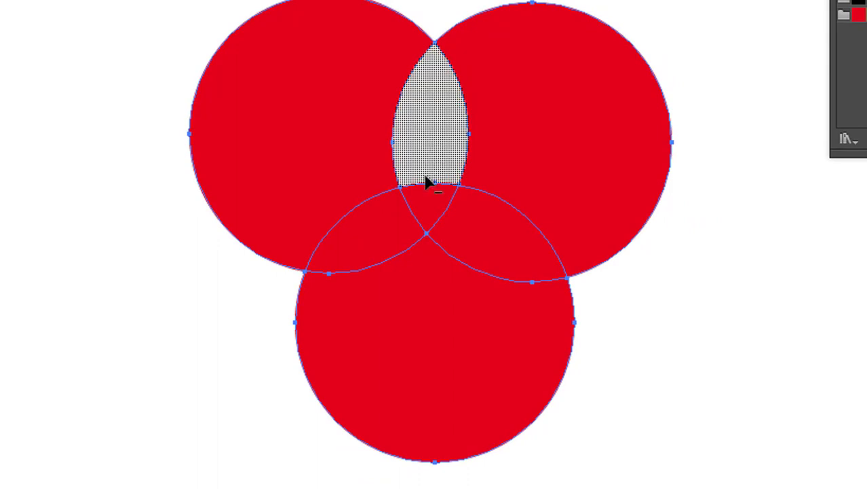
pyautogui.moveTo(503, 249); pyautogui.dragTo(430, 213)
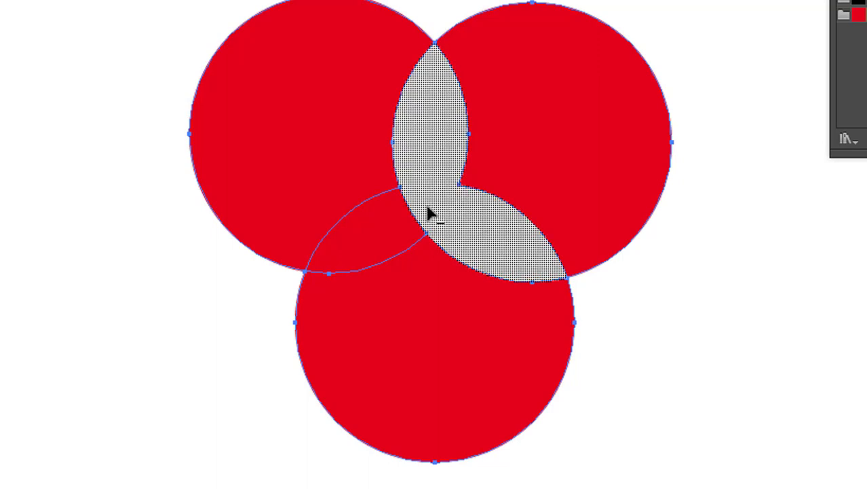
pyautogui.keyDown('alt'); pyautogui.click(362, 249); pyautogui.keyUp('alt')
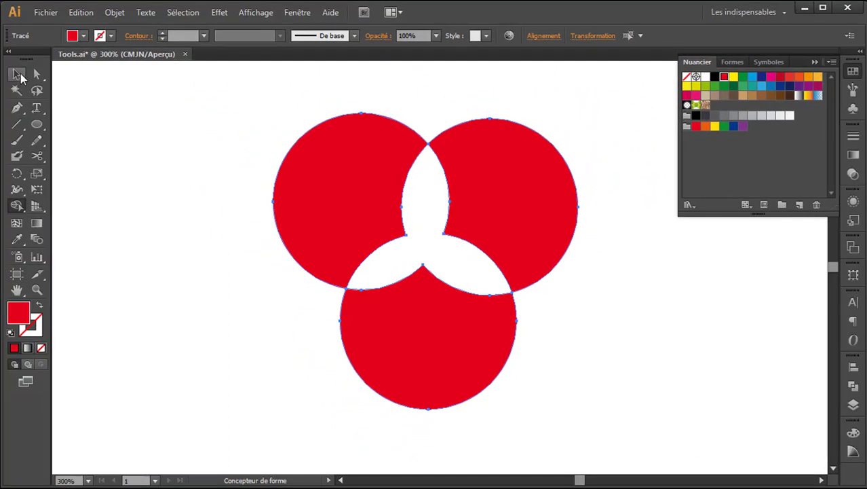
# Step: Deselect everything and pull the upper-right, bottom and upper-left pieces apart from each other
pyautogui.press('v')
pyautogui.click(125, 279)
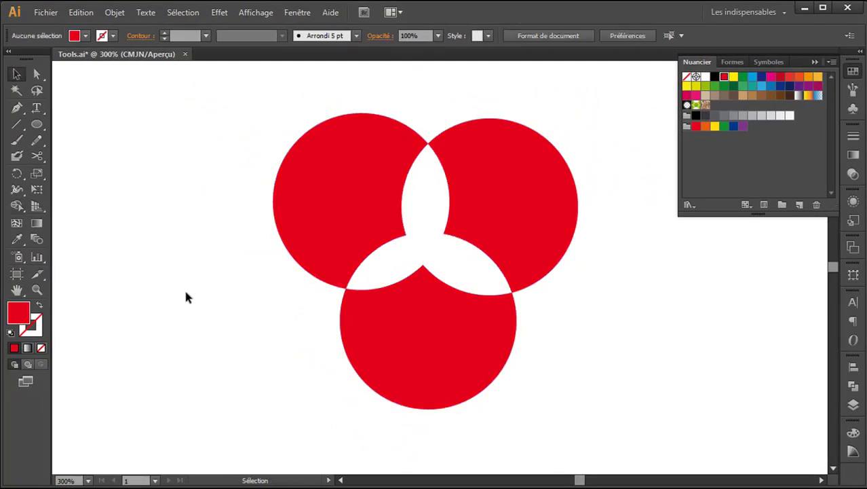
pyautogui.click(507, 225)
pyautogui.moveTo(501, 246); pyautogui.dragTo(552, 217)
pyautogui.moveTo(431, 325); pyautogui.dragTo(436, 361)
pyautogui.moveTo(344, 211); pyautogui.dragTo(315, 187)
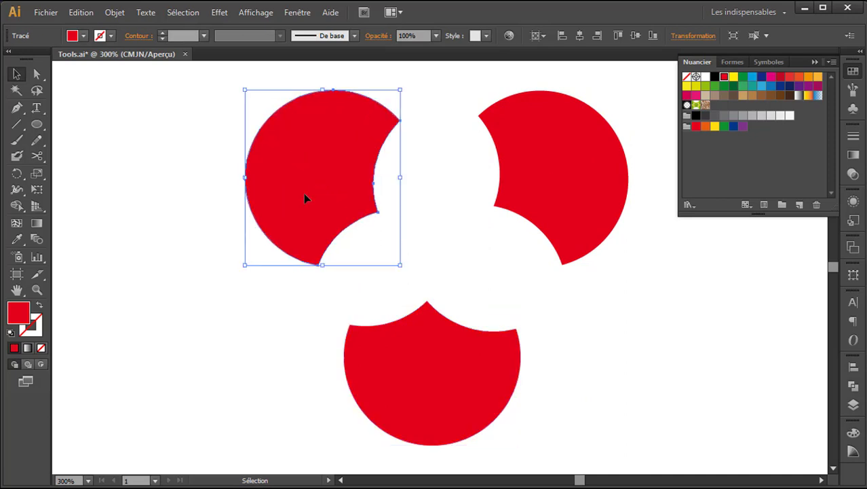
# Step: Undo the moves that pulled the three cut-out pieces apart
pyautogui.hotkey('ctrl', 'z')
pyautogui.hotkey('ctrl', 'z')
pyautogui.hotkey('ctrl', 'z')
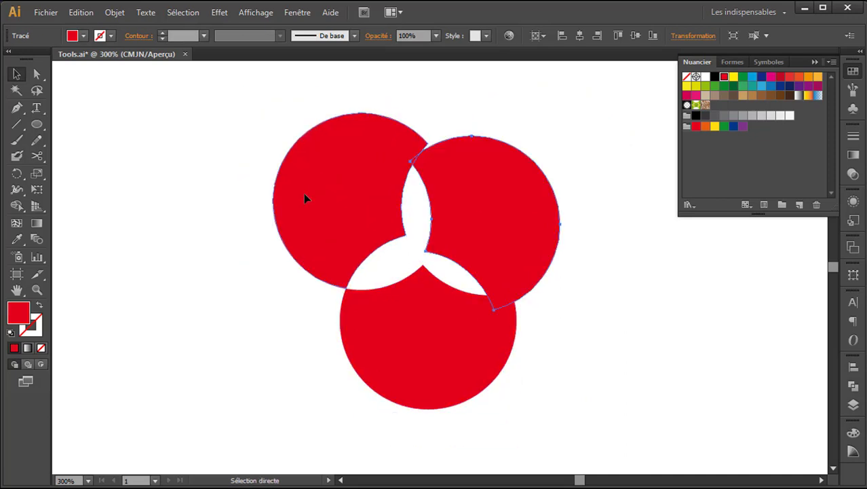
pyautogui.hotkey('ctrl', 'z')
pyautogui.press('v')
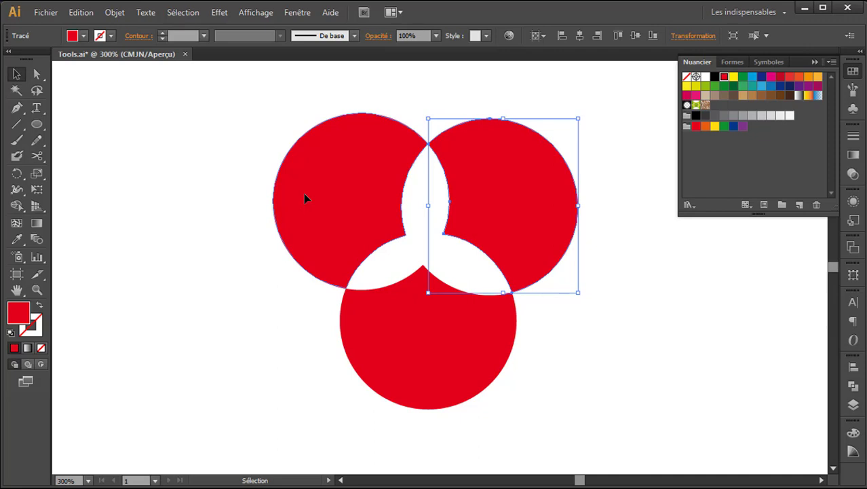
# Step: Undo the removal of the overlap regions to restore the three full overlapping circles
pyautogui.hotkey('ctrl', 'z')
pyautogui.hotkey('ctrl', 'z')
pyautogui.hotkey('ctrl', 'z')
pyautogui.hotkey('ctrl', 'z')
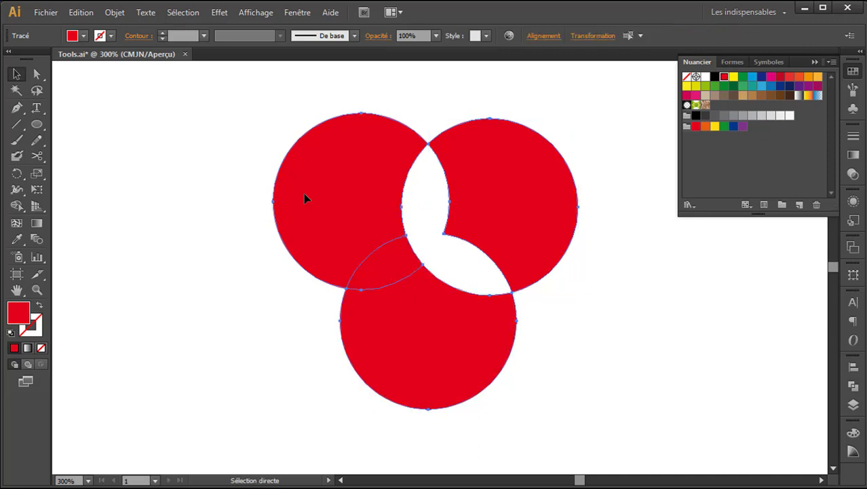
pyautogui.hotkey('ctrl', 'z')
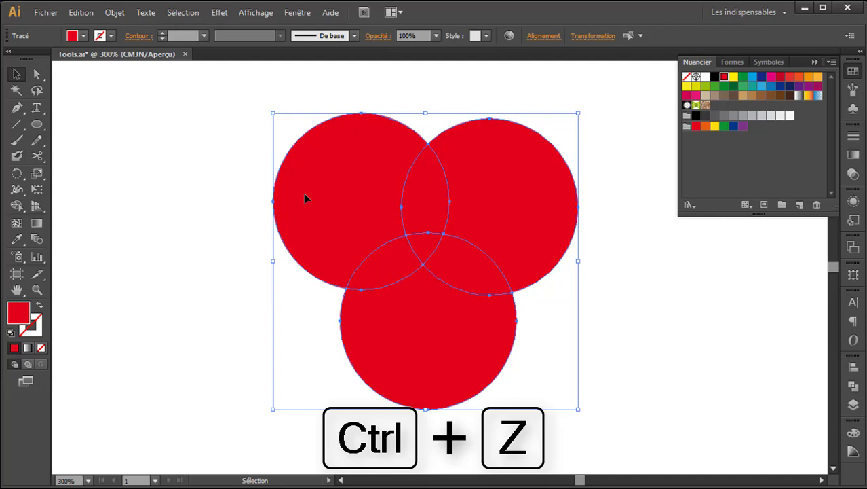
# Step: With the Live Paint Bucket, fill the upper-right circle region and the top overlap with light blue
pyautogui.click(17, 207)
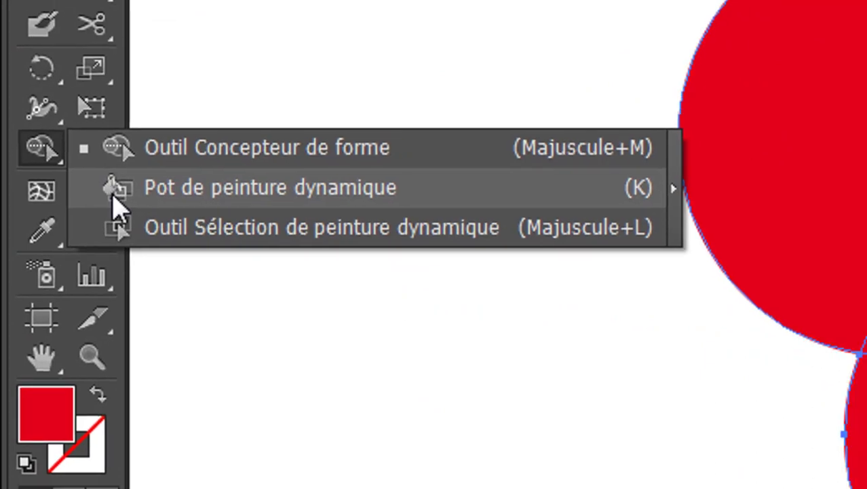
pyautogui.click(117, 192)
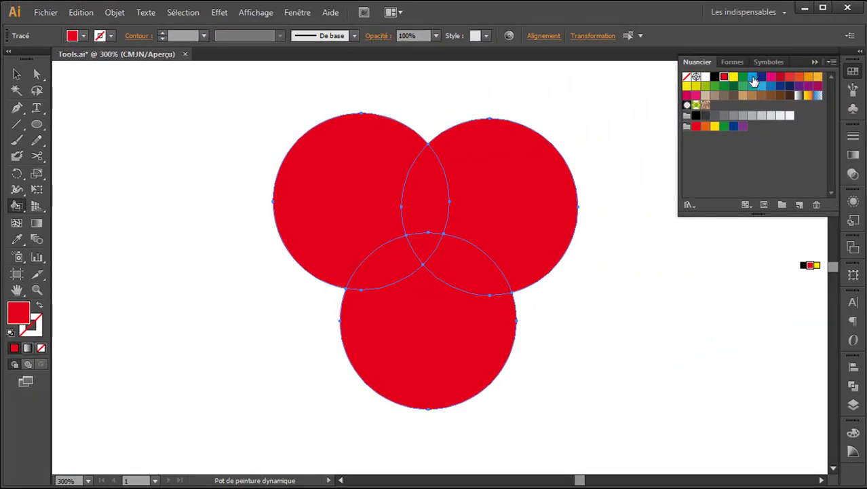
pyautogui.click(754, 81)
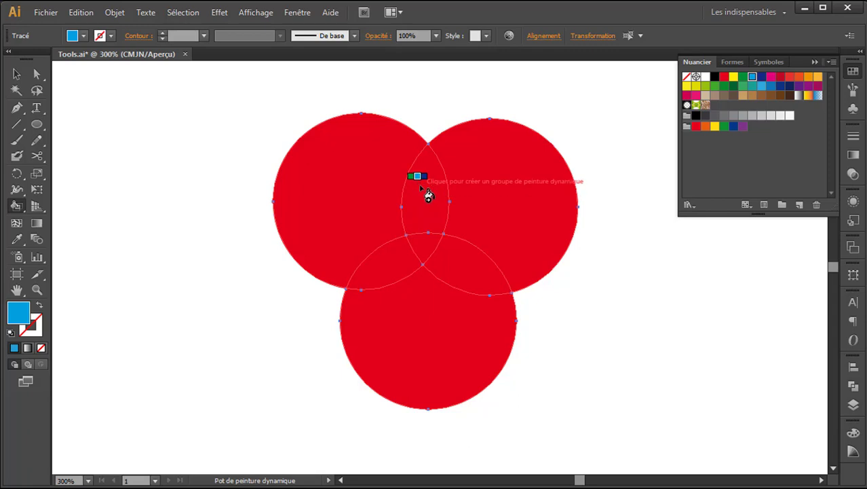
pyautogui.click(494, 167)
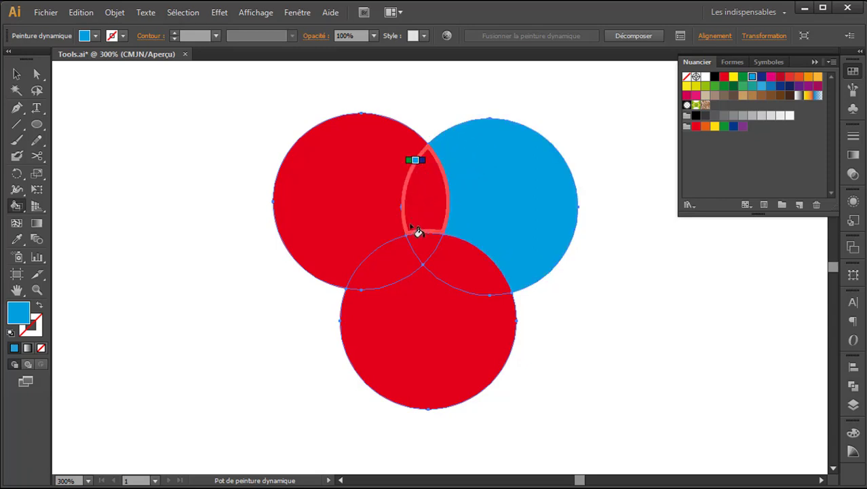
pyautogui.click(423, 197)
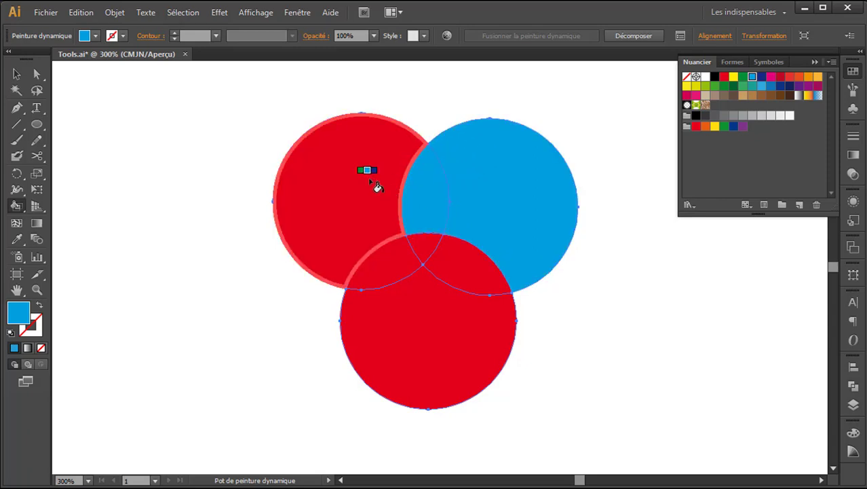
# Step: Fill the lower-left overlap and the central overlap with green using the Live Paint Bucket
pyautogui.click(744, 76)
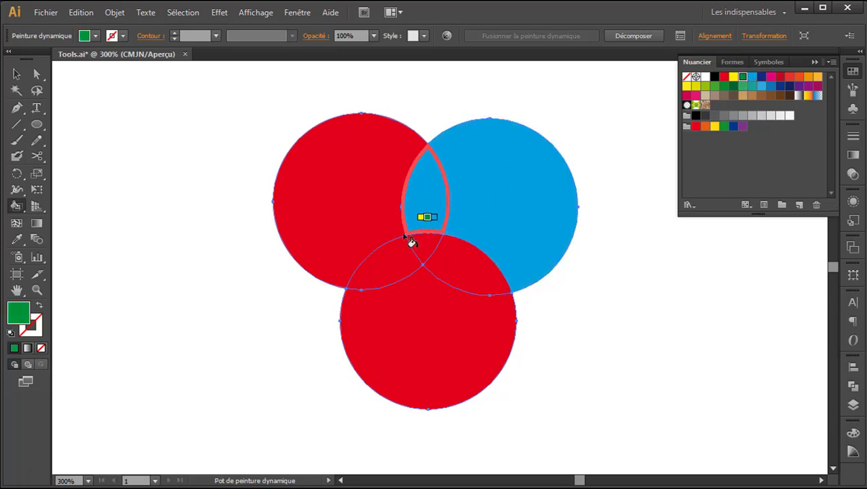
pyautogui.click(389, 253)
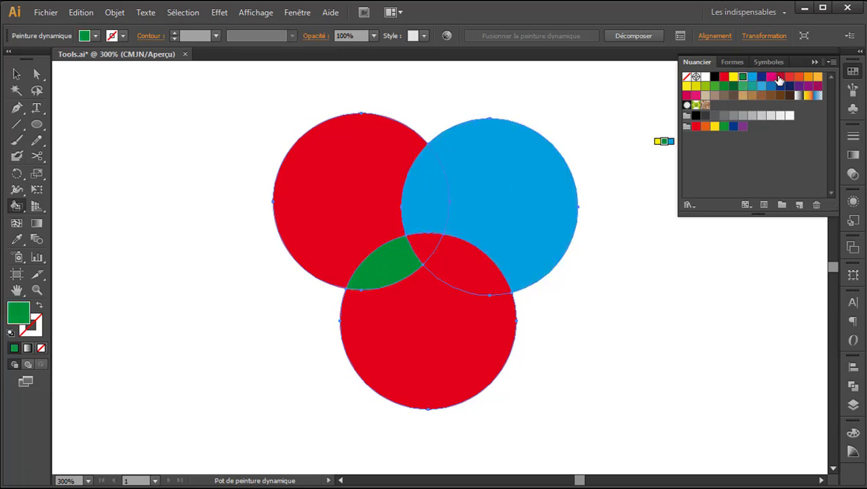
pyautogui.click(422, 243)
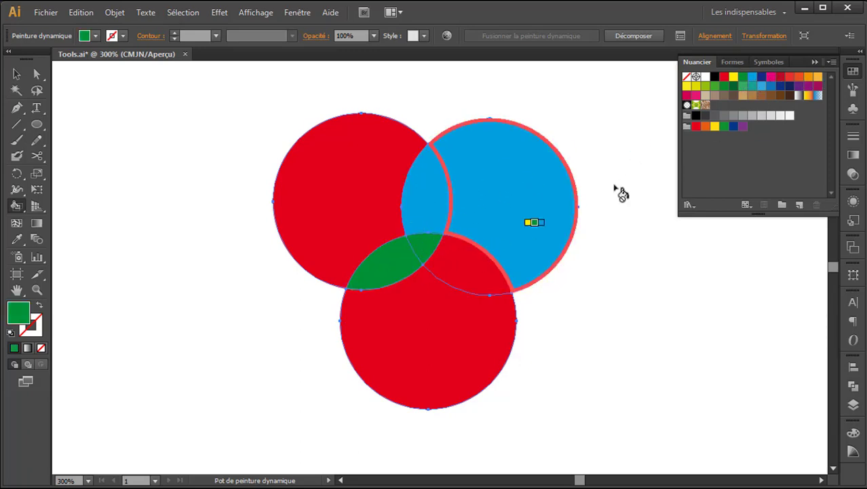
# Step: Fill the top, central and lower-right overlaps with light orange using the Live Paint Bucket
pyautogui.click(818, 77)
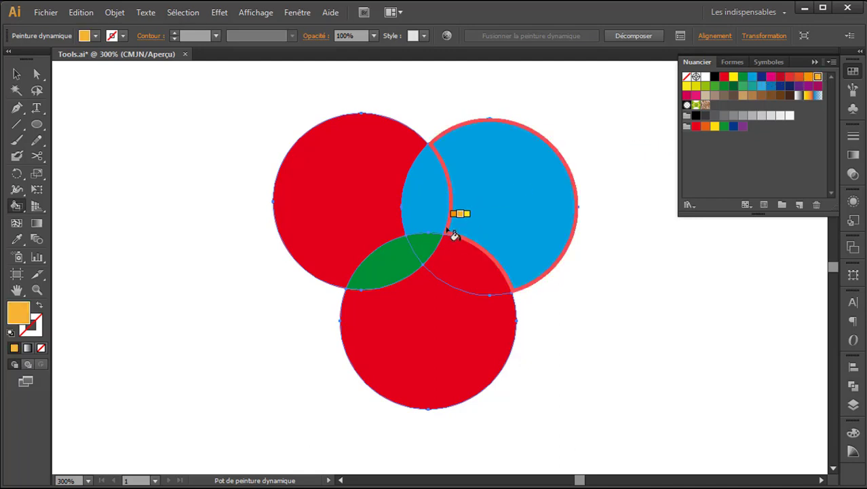
pyautogui.click(416, 236)
pyautogui.click(416, 246)
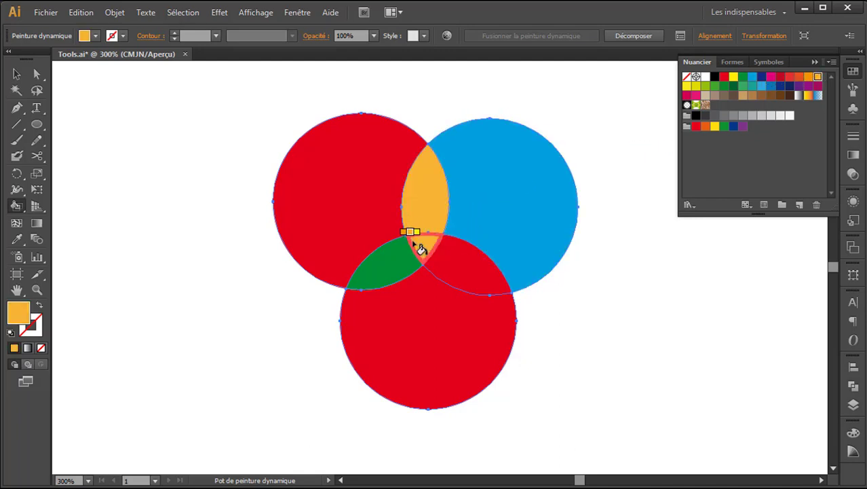
pyautogui.click(461, 263)
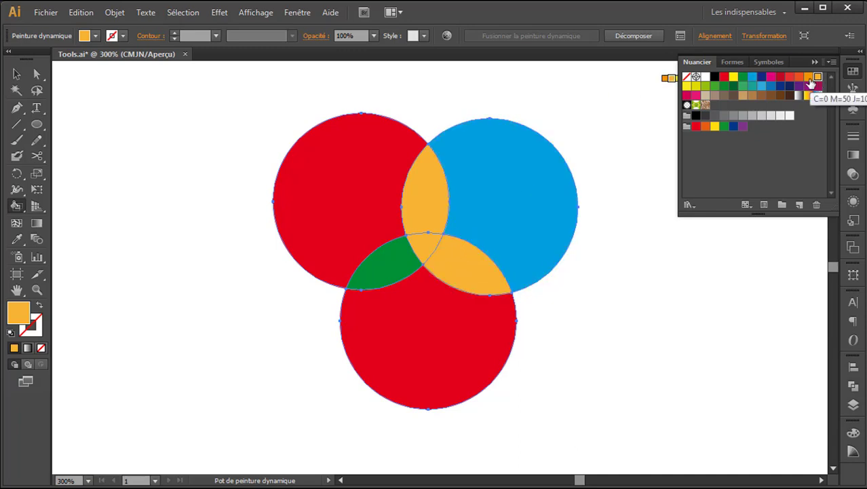
# Step: Isolate the Live Paint group, select its upper-left region and bottom circle in turn, and deselect them
pyautogui.click(17, 73)
pyautogui.hotkey('ctrl', 'a')
pyautogui.click(180, 214)
pyautogui.click(345, 182)
pyautogui.doubleClick(344, 182)
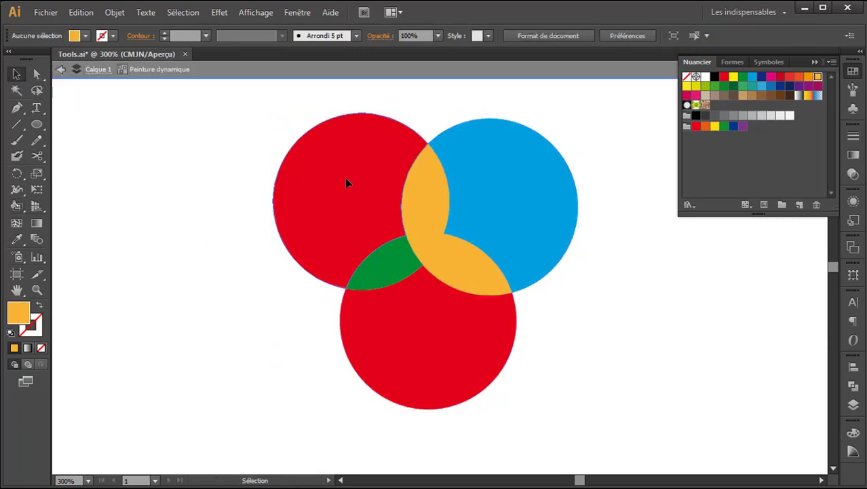
pyautogui.click(344, 178)
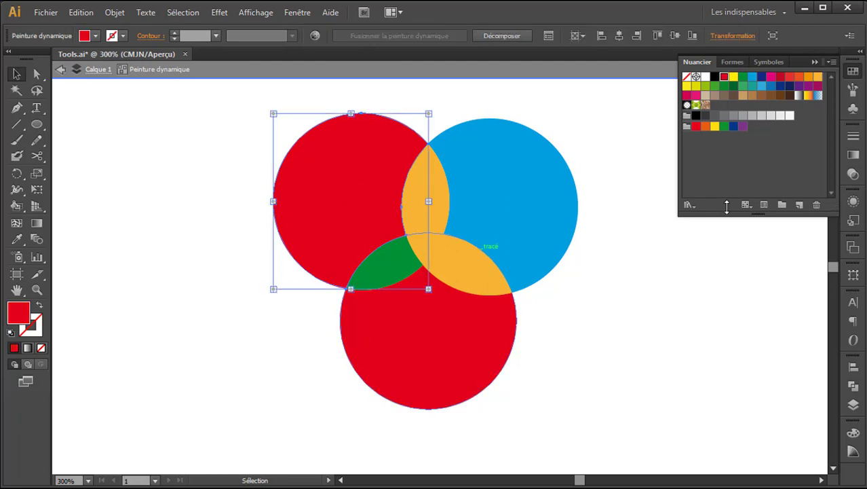
pyautogui.click(428, 348)
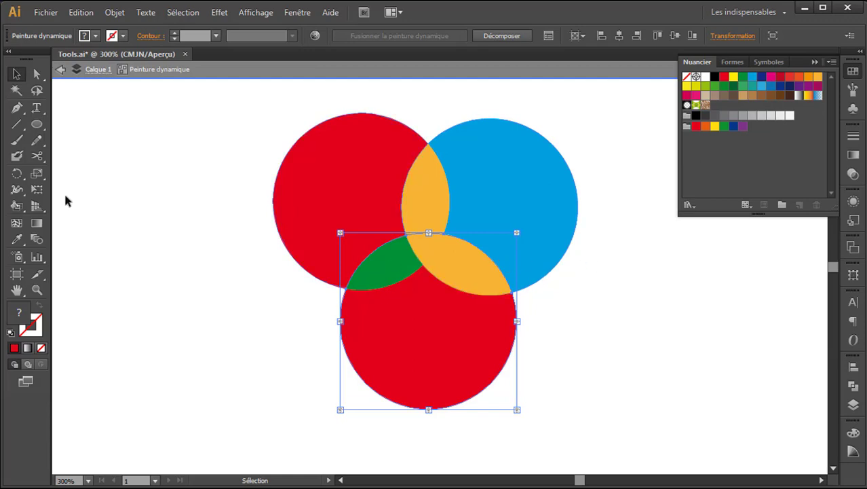
pyautogui.click(218, 317)
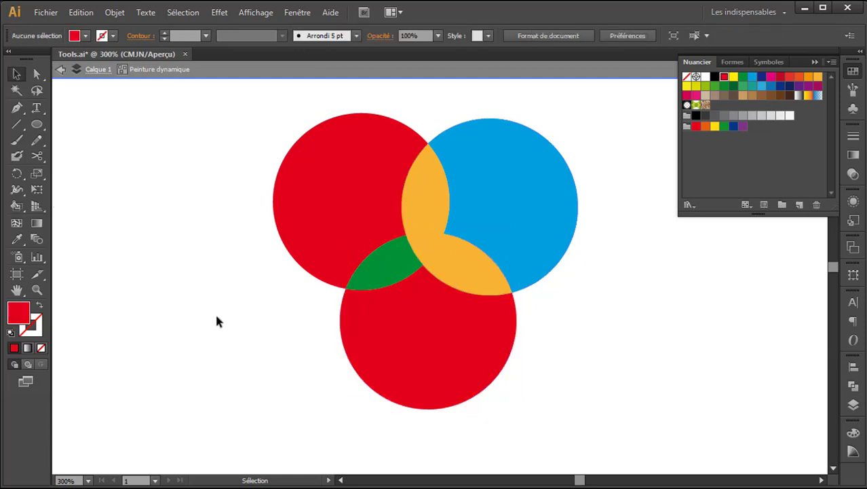
# Step: Undo the isolation and all Live Paint fills back to the three plain red circles
pyautogui.hotkey('ctrl', 'z')
pyautogui.hotkey('ctrl', 'z')
pyautogui.hotkey('ctrl', 'z')
pyautogui.hotkey('ctrl', 'z')
pyautogui.hotkey('ctrl', 'z')
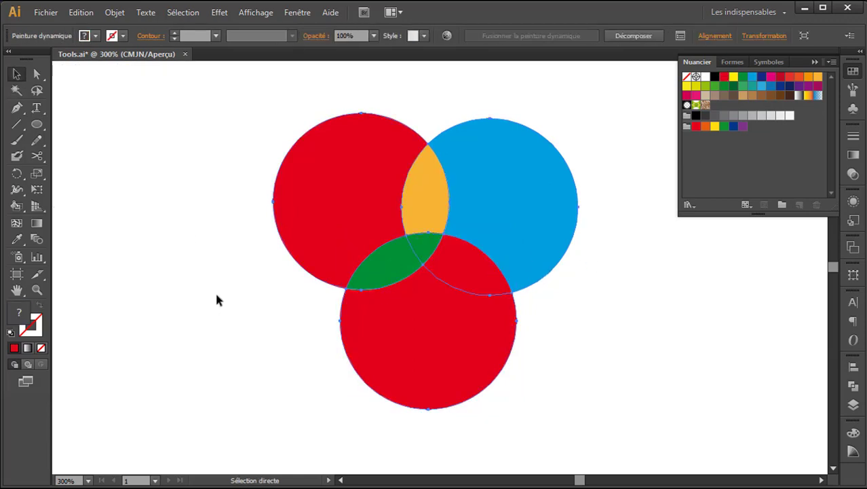
pyautogui.hotkey('ctrl', 'z')
pyautogui.hotkey('ctrl', 'z')
pyautogui.hotkey('ctrl', 'z')
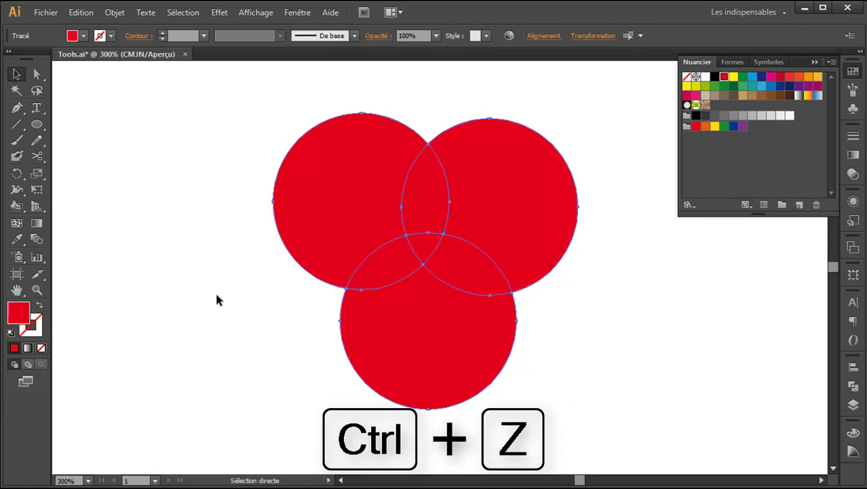
pyautogui.hotkey('ctrl', 'z')
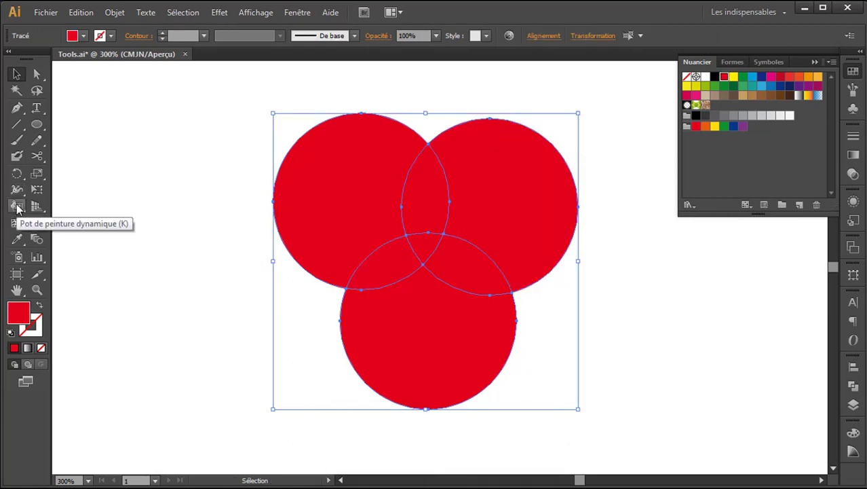
# Step: Activate the Shape Builder tool and turn off the Fond (fill) preview in its options
pyautogui.click(18, 207)
pyautogui.click(18, 207)
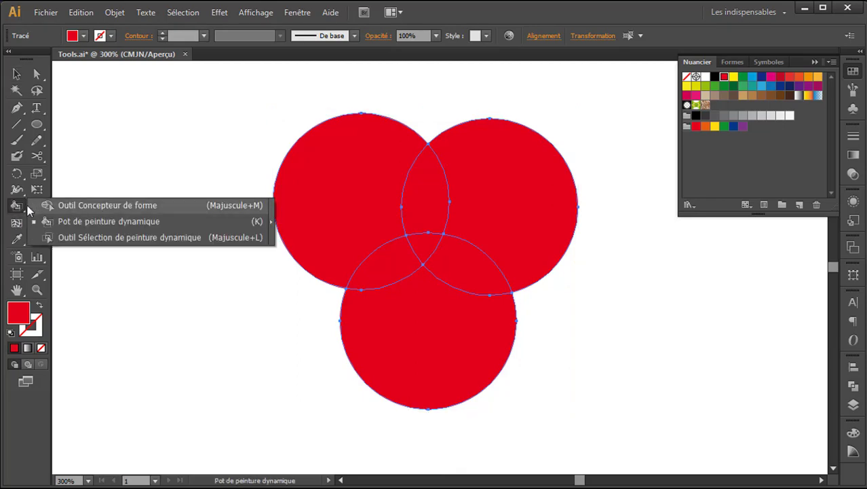
pyautogui.click(49, 204)
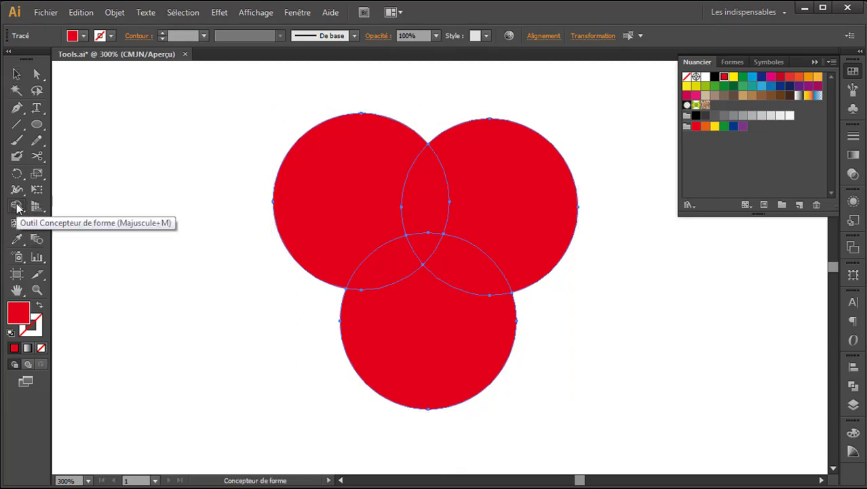
pyautogui.doubleClick(18, 207)
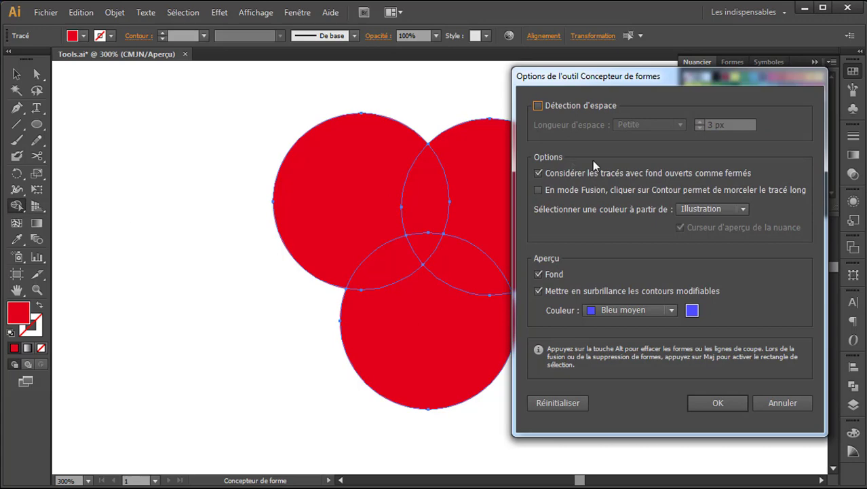
pyautogui.moveTo(661, 84); pyautogui.dragTo(691, 82)
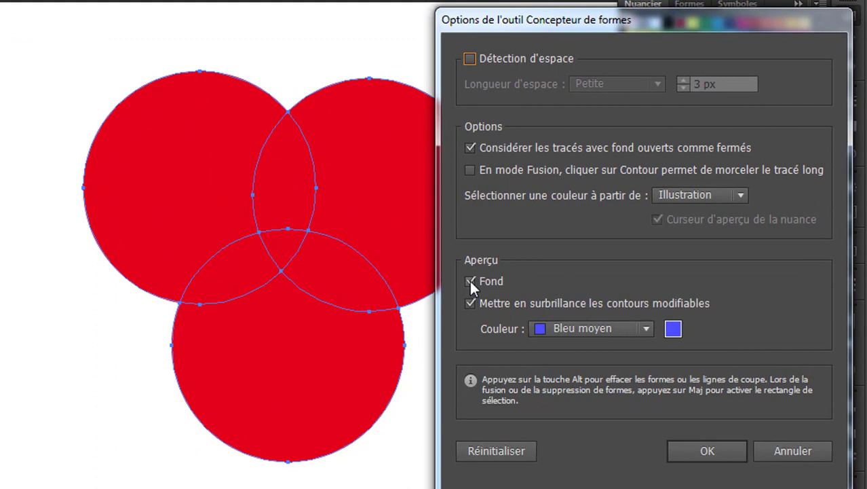
pyautogui.click(471, 281)
pyautogui.click(682, 450)
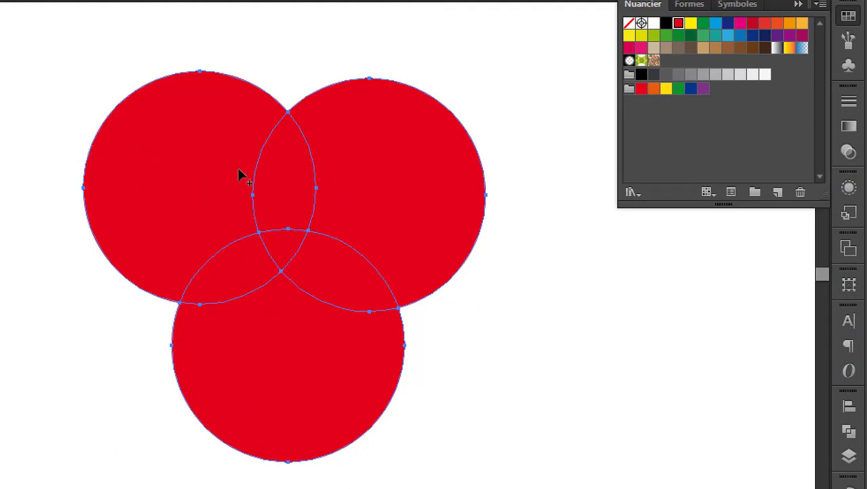
# Step: Turn the Fond preview back on in the Shape Builder options and try it on the lower-left overlap
pyautogui.press('Return')
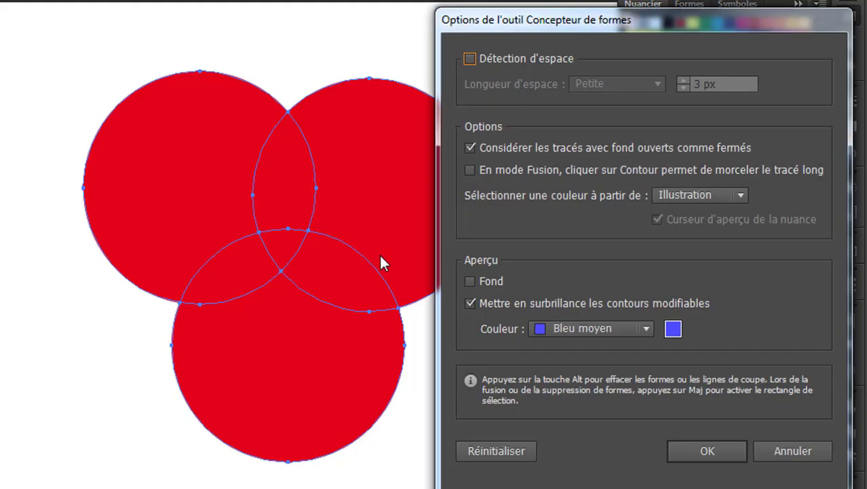
pyautogui.click(488, 281)
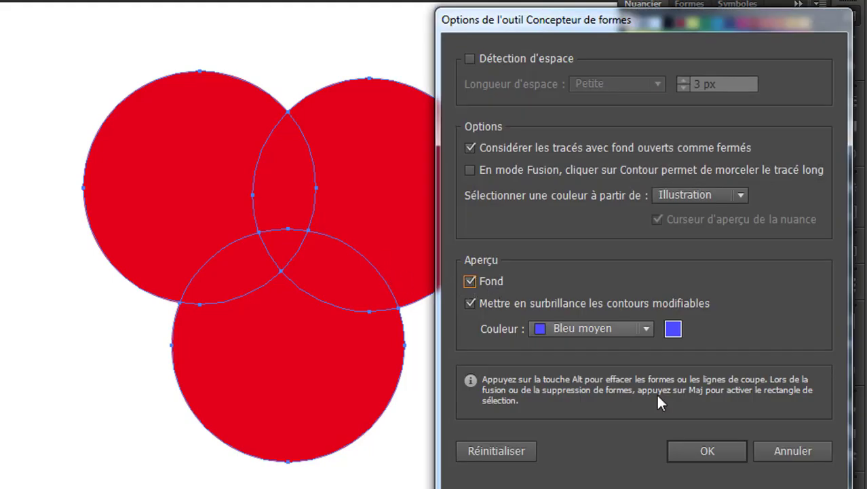
pyautogui.click(719, 457)
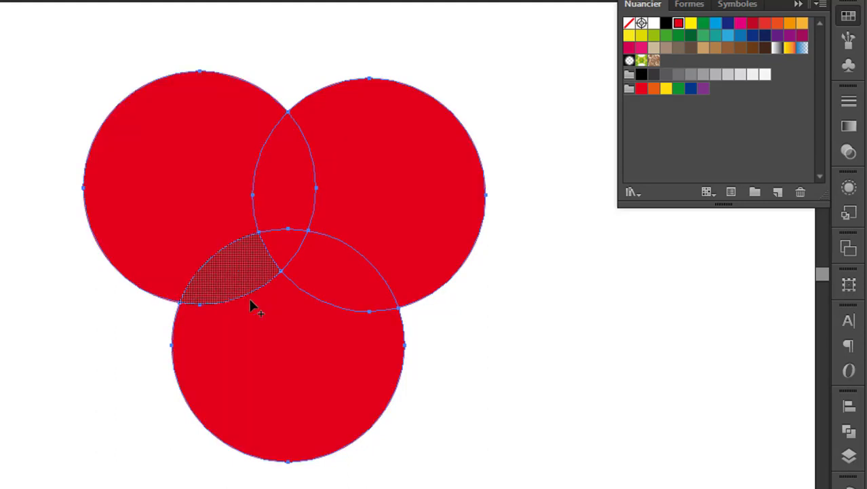
pyautogui.moveTo(239, 268)
pyautogui.mouseDown()
pyautogui.moveTo(295, 240)
pyautogui.moveTo(241, 270)
pyautogui.moveTo(290, 239)
pyautogui.moveTo(234, 266)
pyautogui.mouseUp()
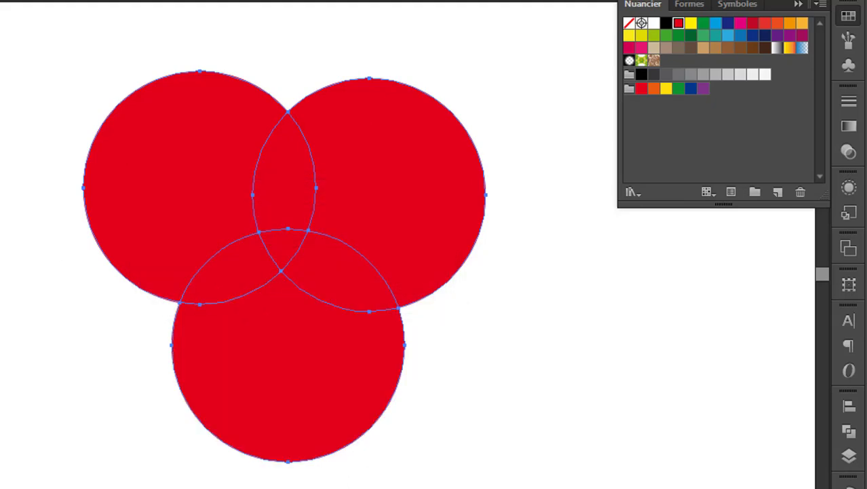
# Step: Set the Shape Builder's highlight colour for editable strokes to Jaune
pyautogui.doubleClick(1, 206)
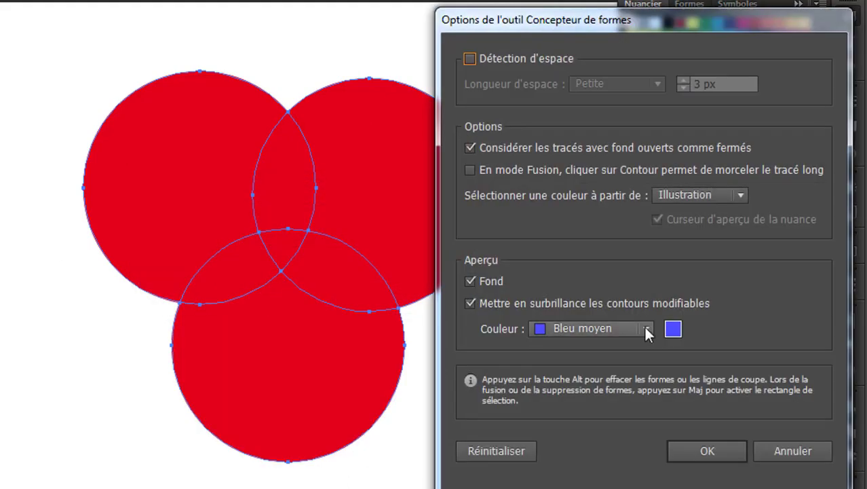
pyautogui.click(645, 326)
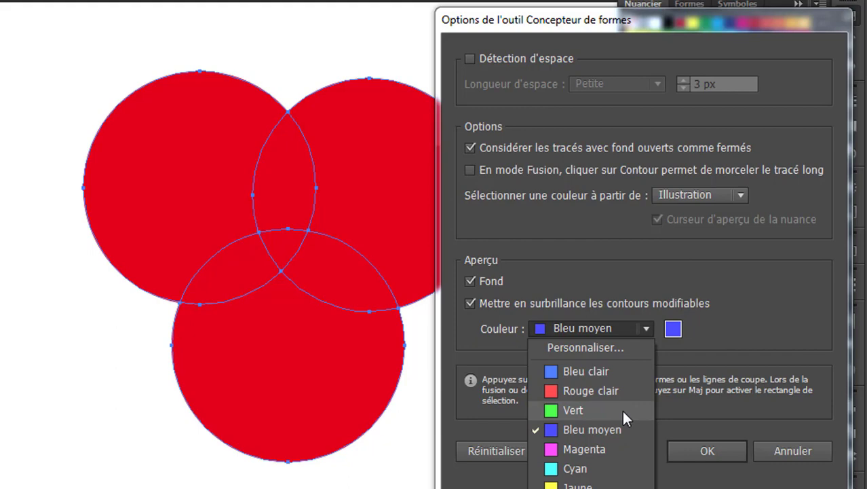
pyautogui.click(611, 485)
pyautogui.click(708, 451)
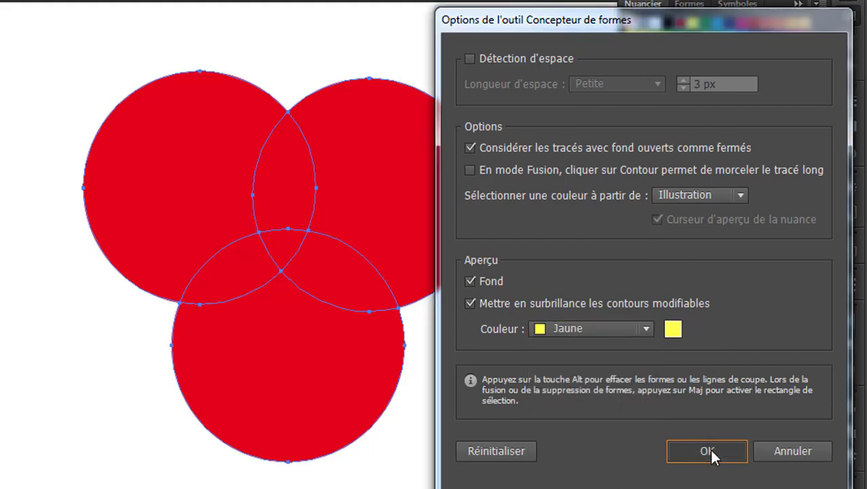
# Step: Merge the lower-left overlap with the central overlap using the Shape Builder
pyautogui.moveTo(236, 275)
pyautogui.mouseDown()
pyautogui.moveTo(301, 235)
pyautogui.moveTo(235, 266)
pyautogui.moveTo(294, 233)
pyautogui.moveTo(249, 254)
pyautogui.moveTo(286, 236)
pyautogui.moveTo(250, 262)
pyautogui.moveTo(296, 239)
pyautogui.mouseUp()
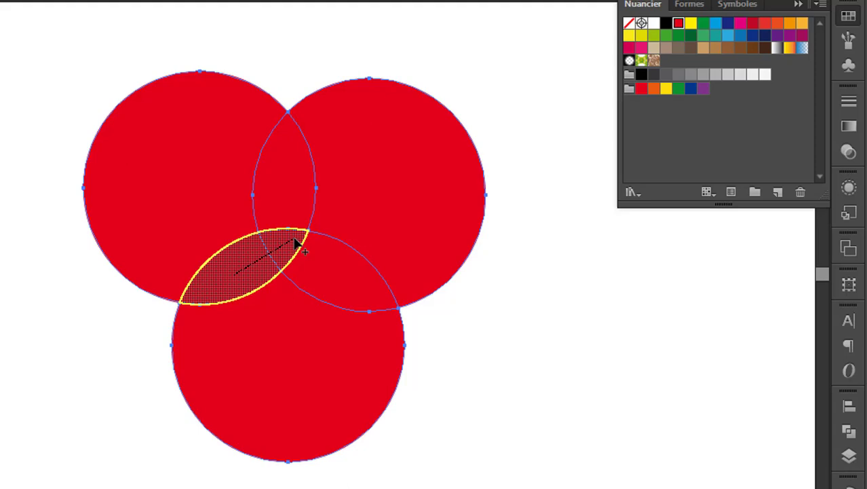
pyautogui.moveTo(296, 239); pyautogui.dragTo(296, 241)
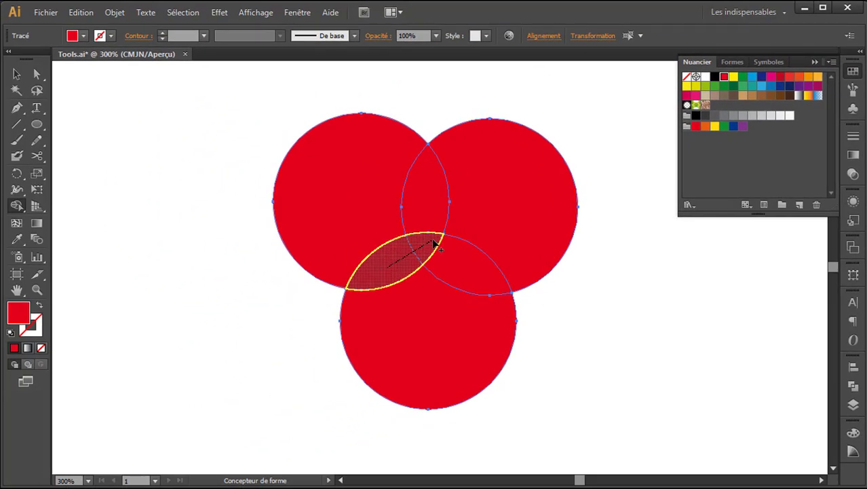
pyautogui.moveTo(435, 243); pyautogui.dragTo(434, 242)
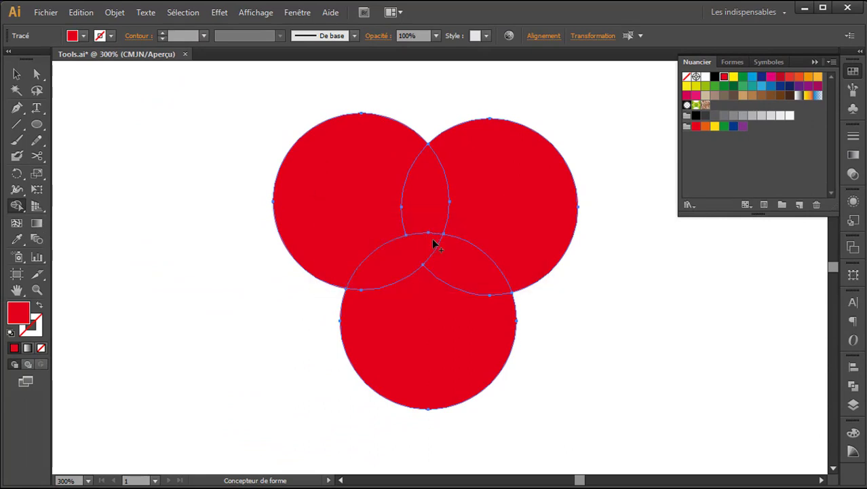
# Step: Switch to the Live Paint Bucket, accept its current options, and fill the upper-right circle's outer region with yellow
pyautogui.click(16, 205)
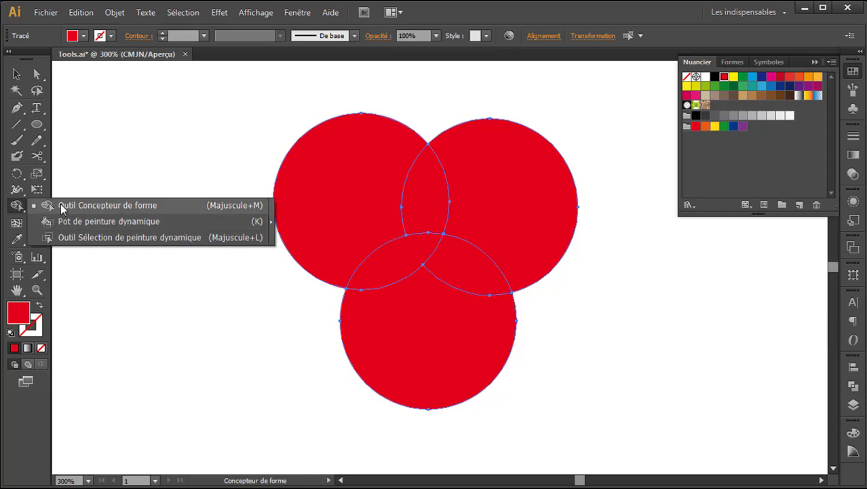
pyautogui.click(65, 221)
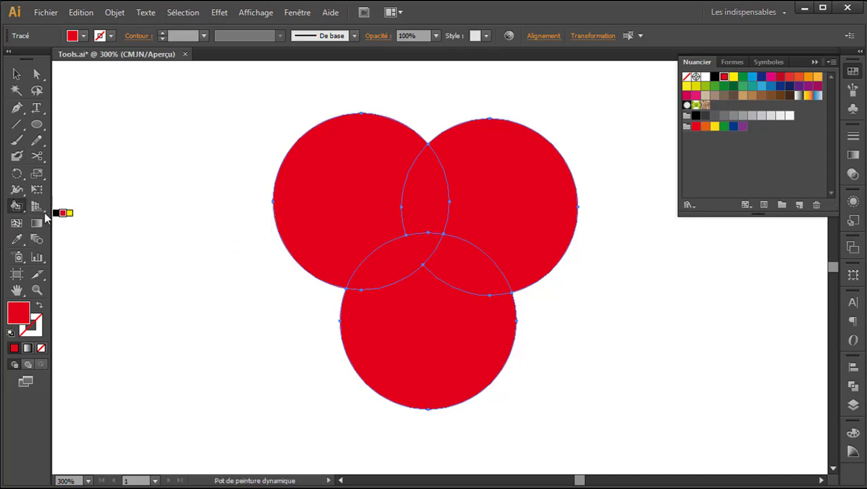
pyautogui.doubleClick(16, 207)
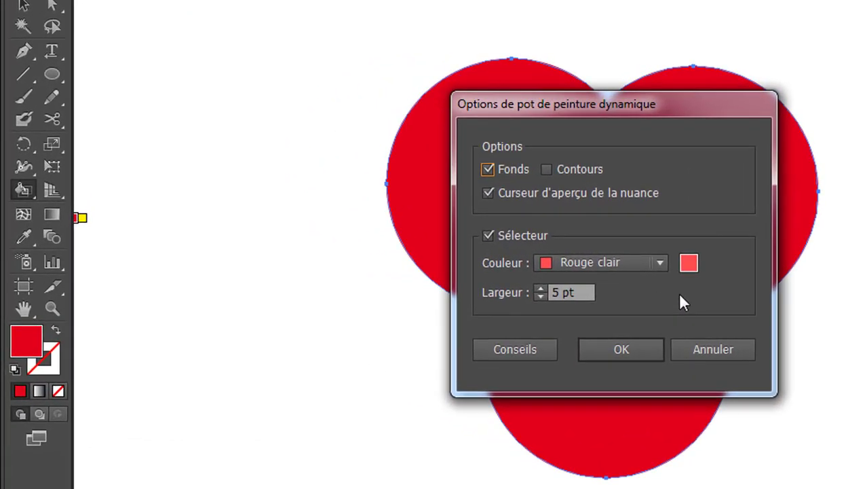
pyautogui.moveTo(648, 124); pyautogui.dragTo(866, 167)
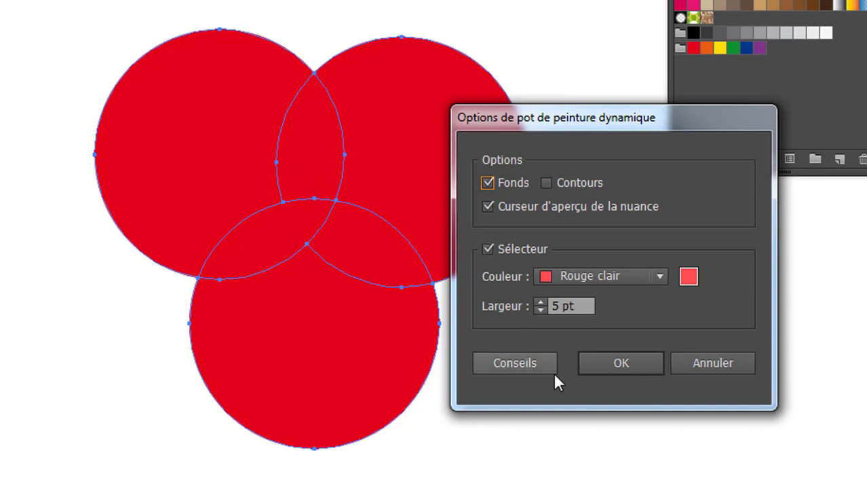
pyautogui.click(621, 362)
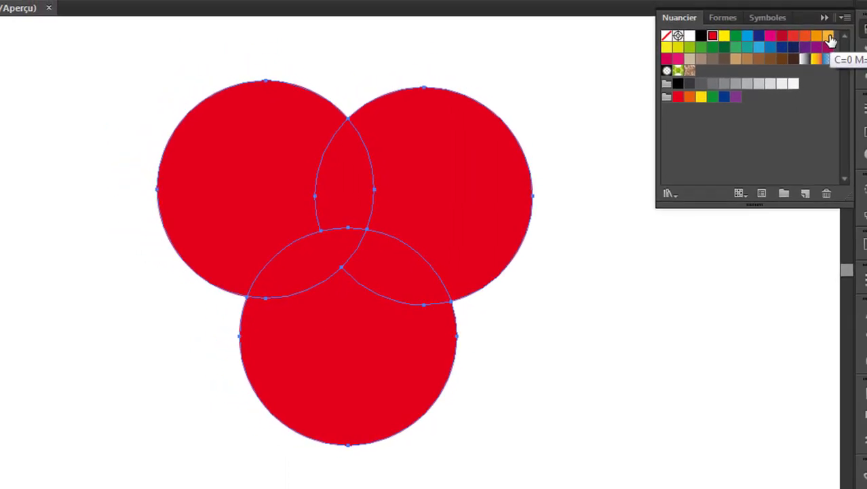
pyautogui.click(702, 97)
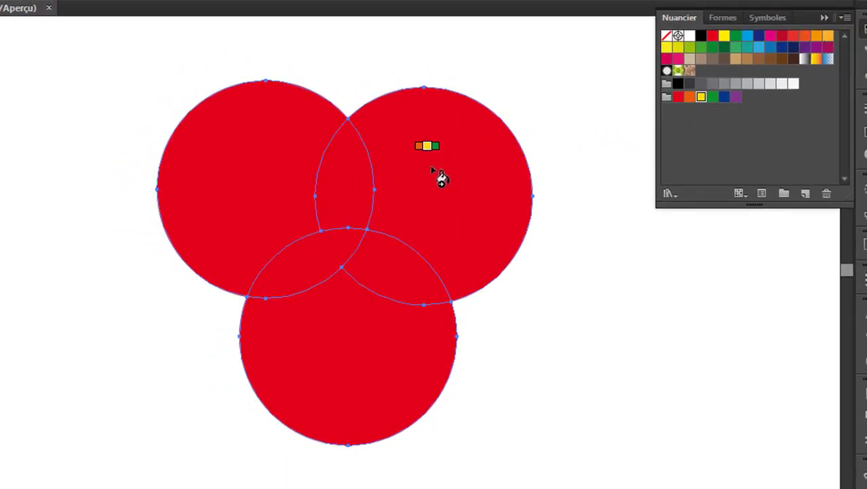
pyautogui.click(434, 185)
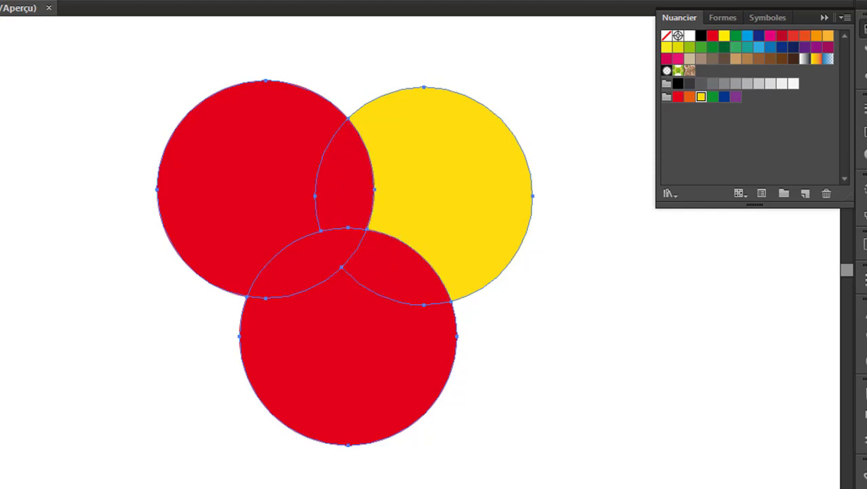
# Step: Set the Live Paint Bucket's highlight colour to Bleu clair
pyautogui.press('Return')
pyautogui.click(650, 295)
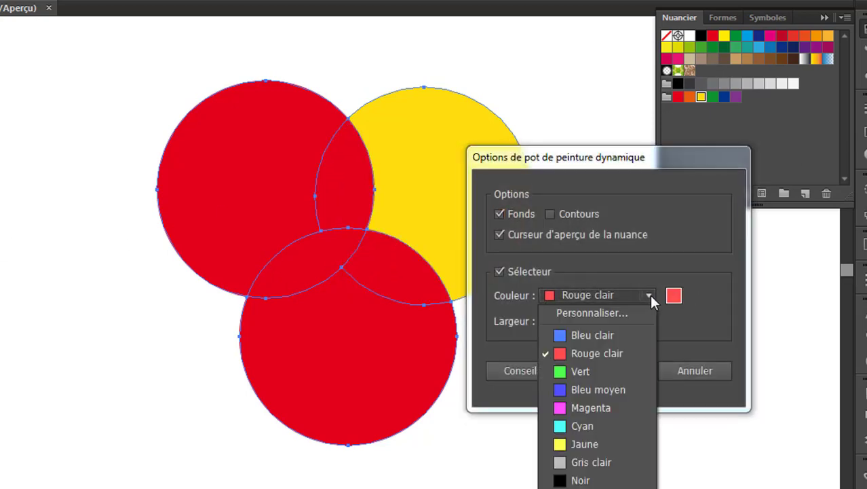
pyautogui.click(600, 336)
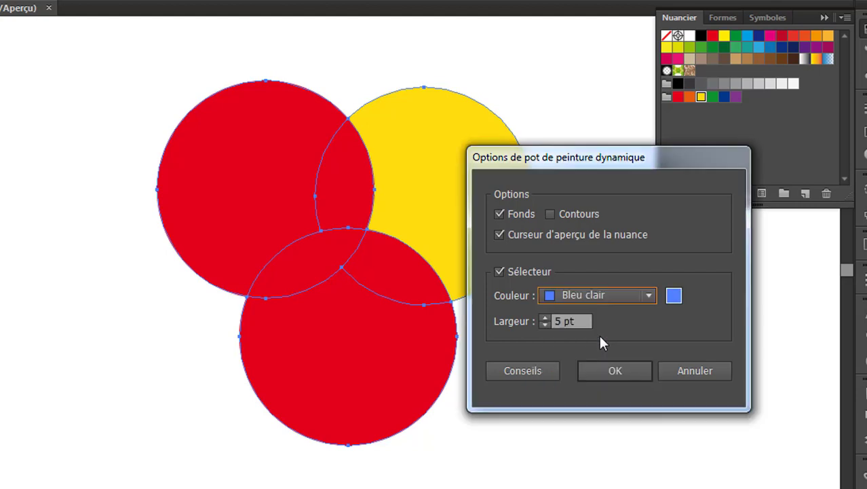
pyautogui.click(627, 373)
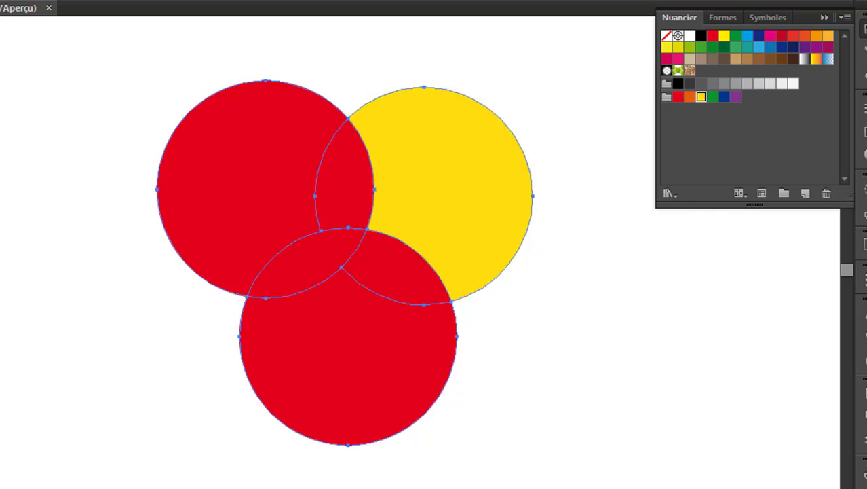
# Step: Set the Live Paint Bucket's highlight width to 10 pt
pyautogui.press('Return')
pyautogui.click(545, 317)
pyautogui.click(545, 317)
pyautogui.click(546, 317)
pyautogui.click(545, 317)
pyautogui.click(545, 317)
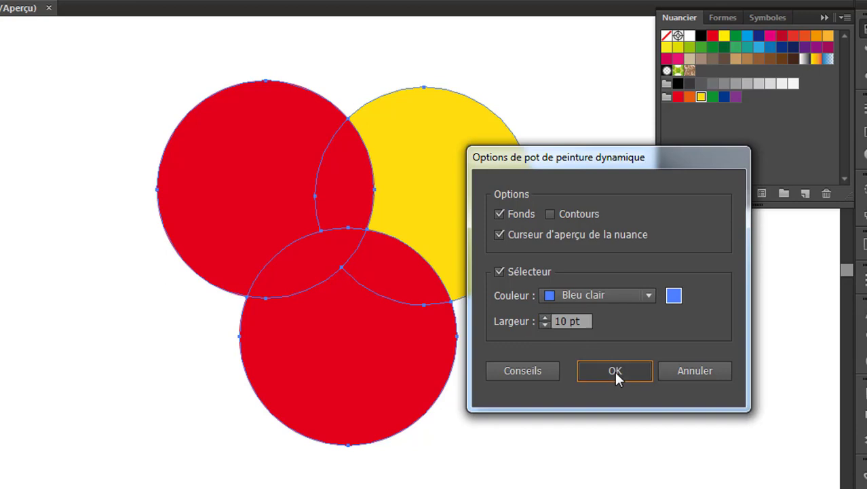
pyautogui.click(615, 370)
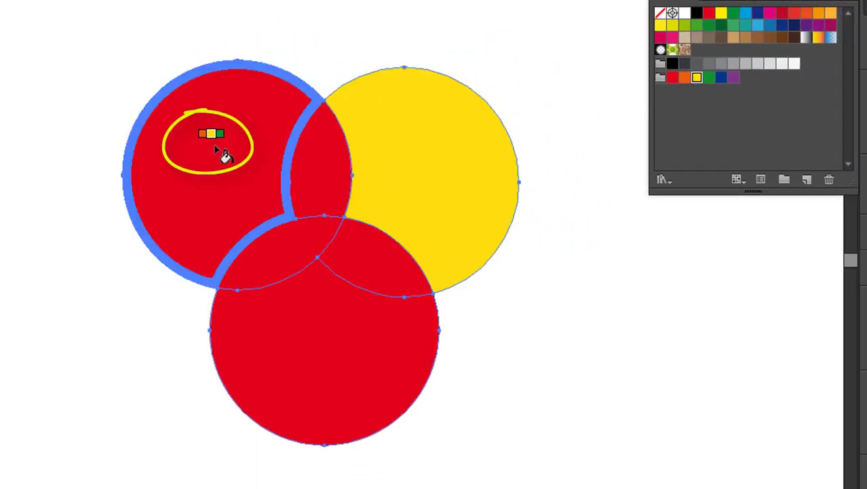
# Step: Cycle through the Live Paint swatches, collapse the swatch panel, and fill the upper-left region with red-orange and the top overlap with orange
pyautogui.press('Right')
pyautogui.press('Right')
pyautogui.press('Right')
pyautogui.press('Right')
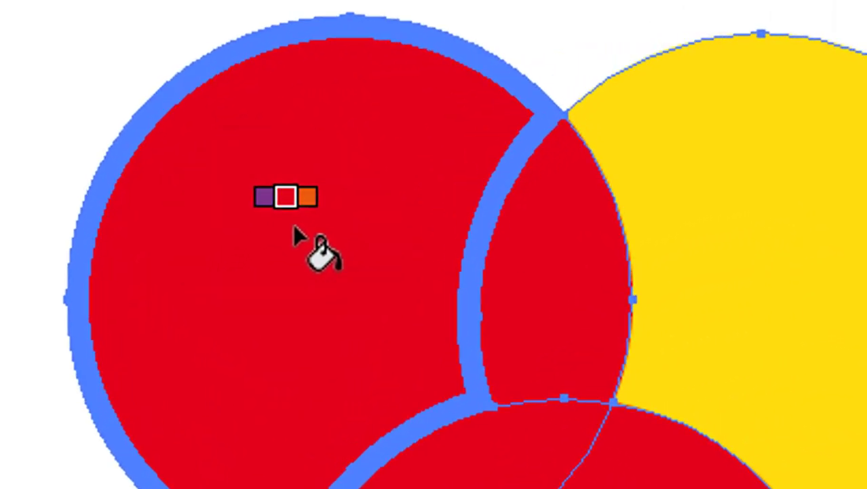
pyautogui.press('Right')
pyautogui.press('Right')
pyautogui.press('Right')
pyautogui.press('Right')
pyautogui.press('Right')
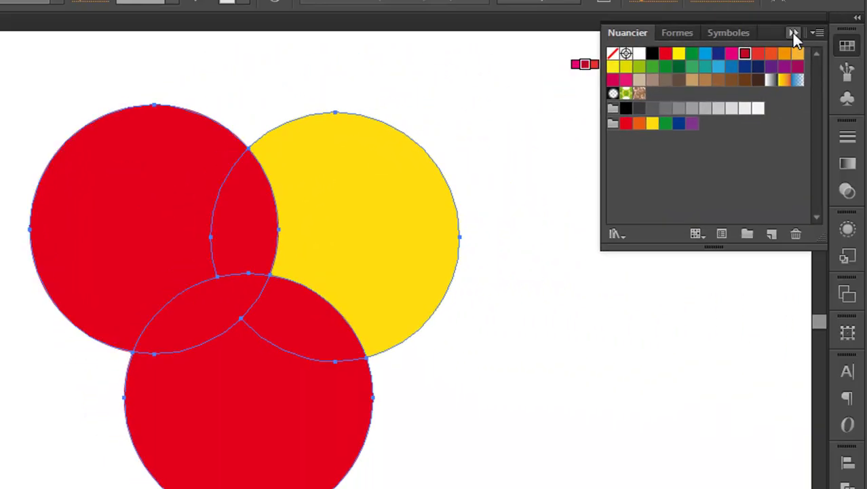
pyautogui.click(793, 32)
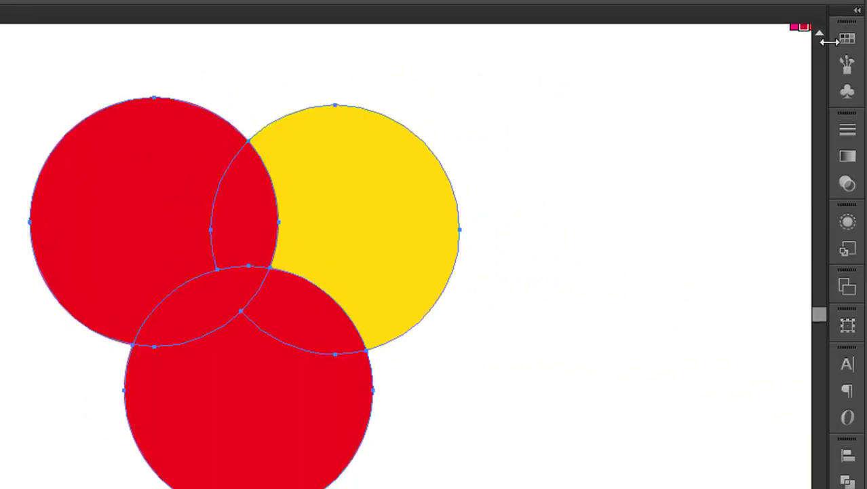
pyautogui.click(118, 178)
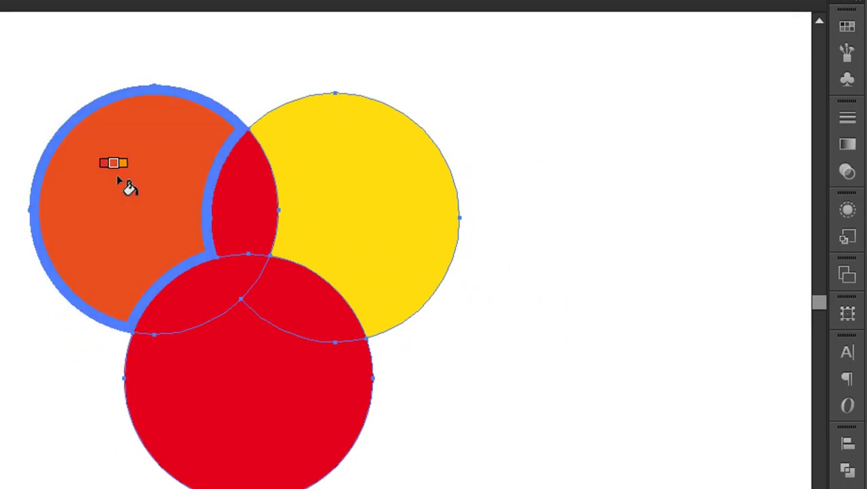
pyautogui.click(232, 188)
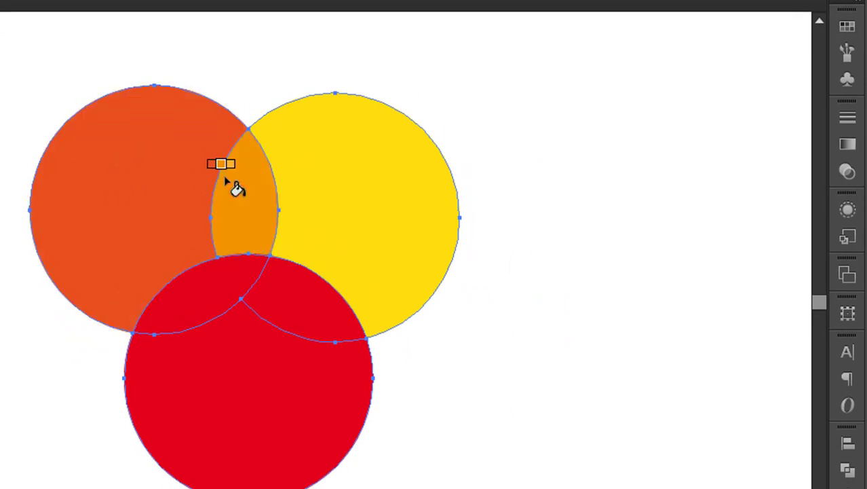
# Step: Cycle to the green swatches, filling the upper-right region with light green and the lower-right overlap with dark green
pyautogui.press('Right')
pyautogui.press('Right')
pyautogui.press('Right')
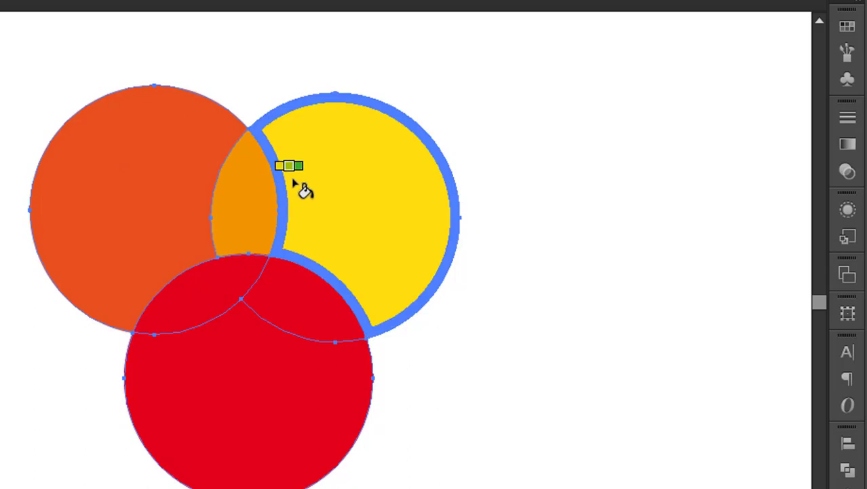
pyautogui.click(293, 183)
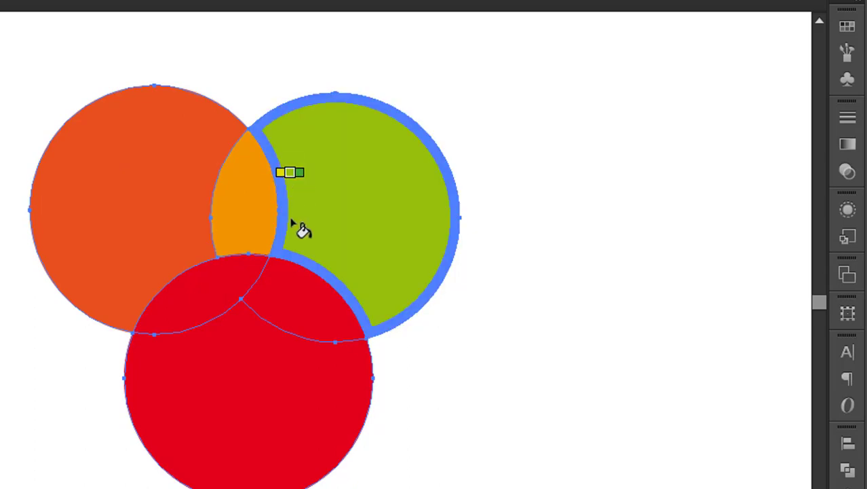
pyautogui.click(289, 275)
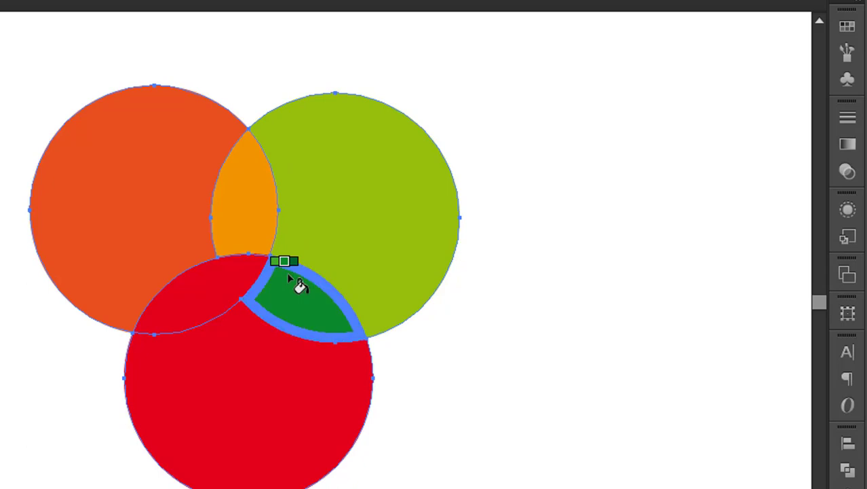
# Step: Cycle the Live Paint swatches, filling the lower-left overlap with teal, the top overlap with blue and the bottom circle's main region with navy
pyautogui.press('Right')
pyautogui.press('Right')
pyautogui.press('Right')
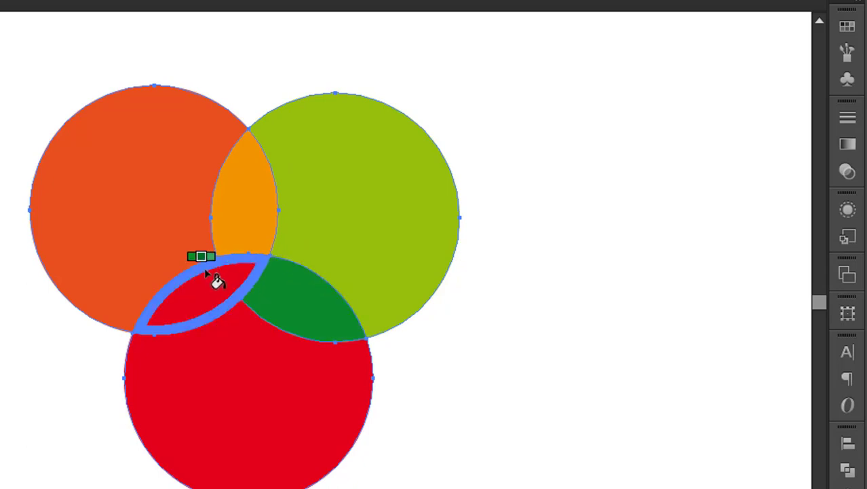
pyautogui.click(206, 272)
pyautogui.press('Right')
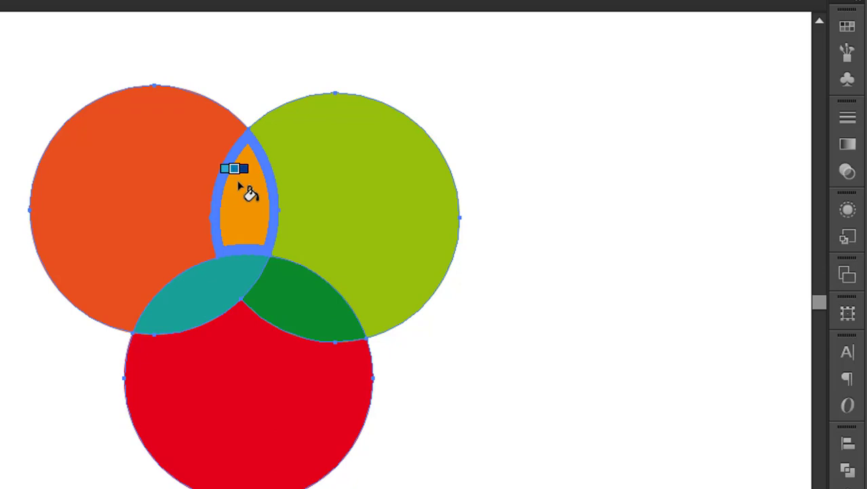
pyautogui.click(240, 186)
pyautogui.click(352, 324)
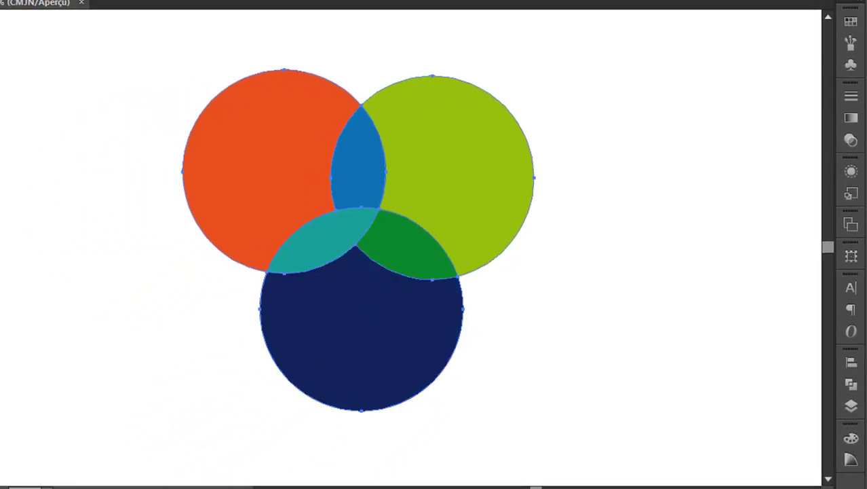
# Step: Turn off the Live Paint Bucket's swatch preview cursor (Curseur d'aperçu de la nuance) and fill the upper-left region with navy
pyautogui.click(16, 206)
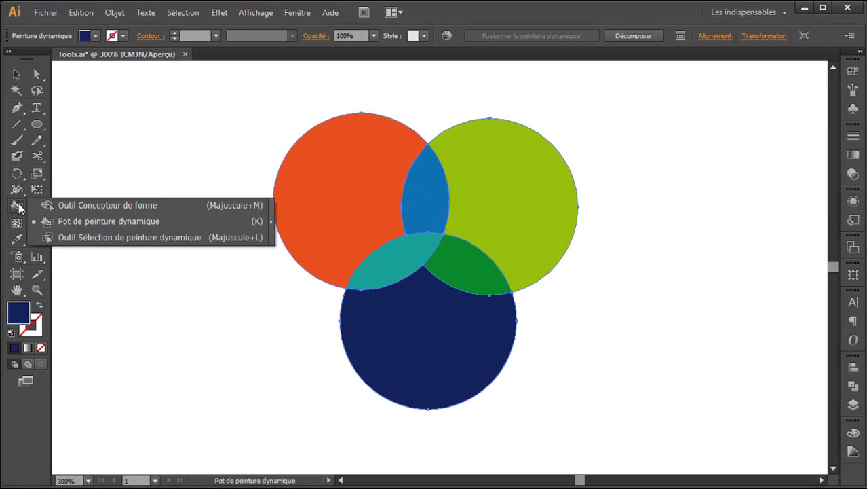
pyautogui.doubleClick(18, 207)
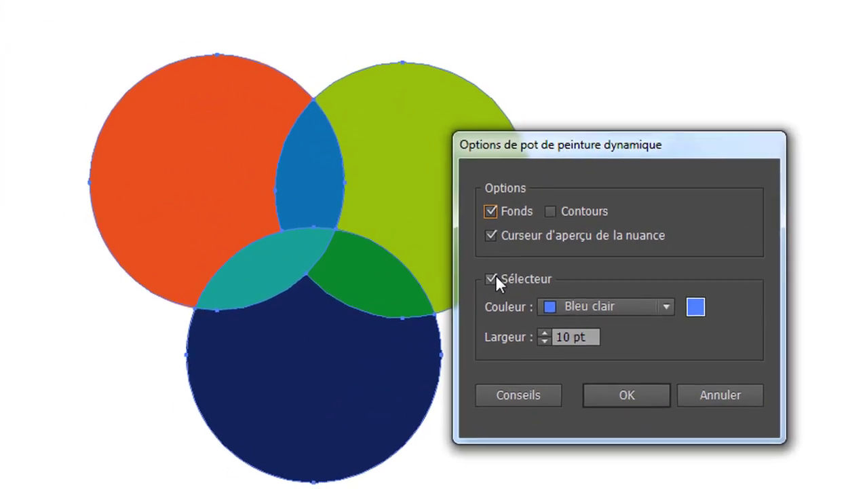
pyautogui.click(483, 234)
pyautogui.click(613, 405)
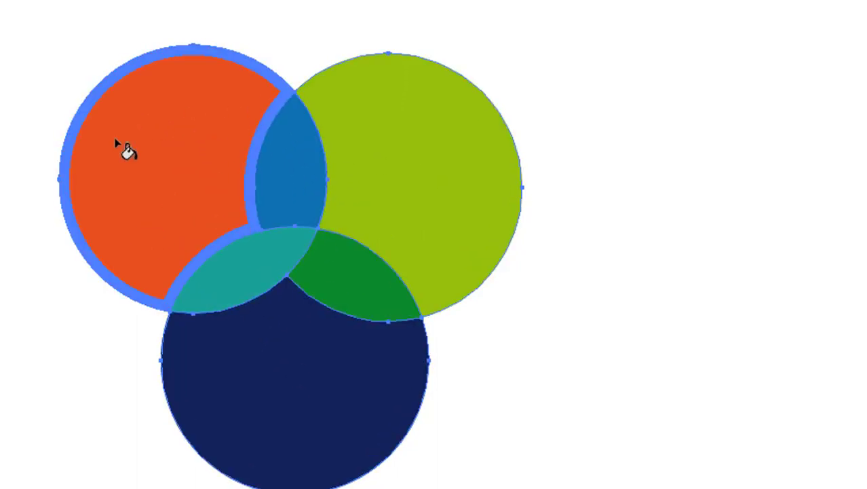
pyautogui.click(125, 151)
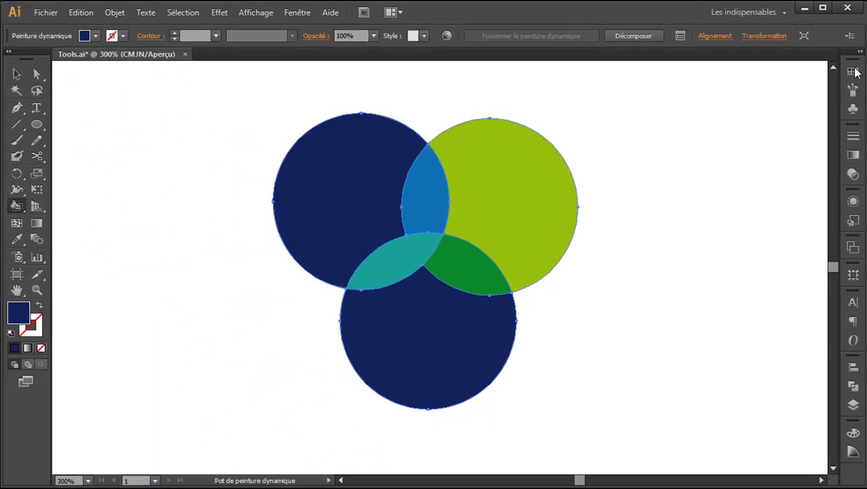
# Step: Using colours from the swatch library, fill the upper-right region with dark red and the upper-left region with red-orange
pyautogui.click(853, 72)
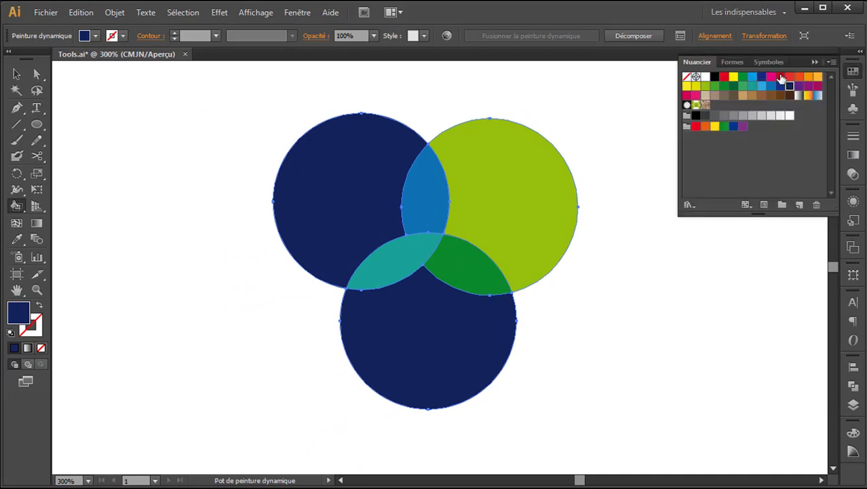
pyautogui.click(780, 76)
pyautogui.click(509, 164)
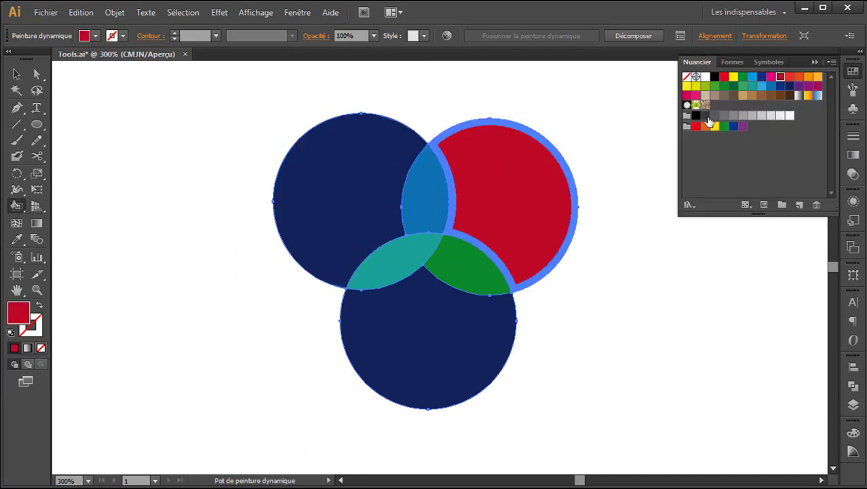
pyautogui.click(799, 77)
pyautogui.click(359, 186)
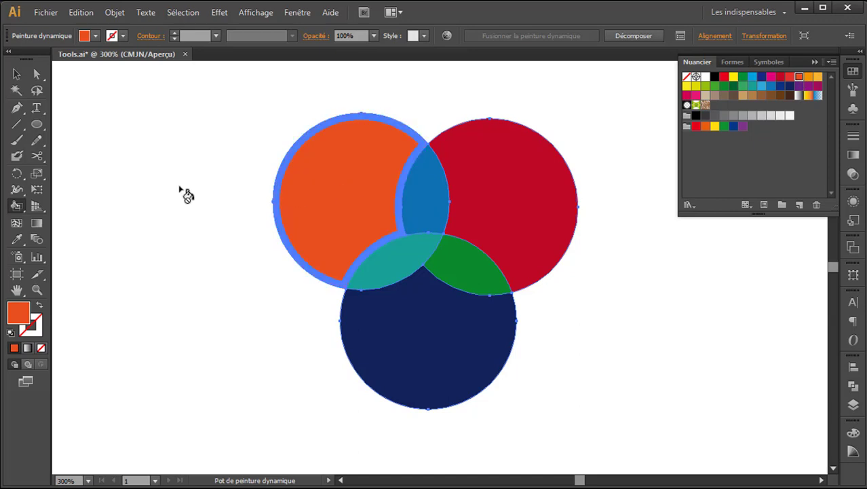
pyautogui.doubleClick(15, 206)
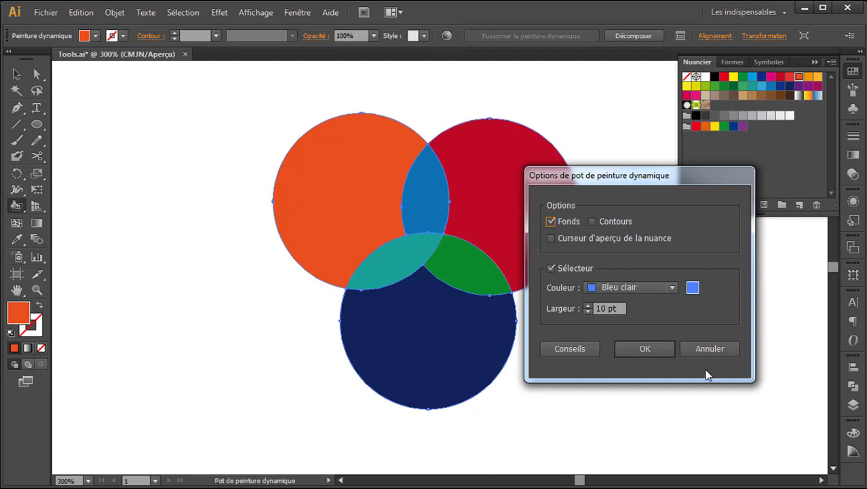
pyautogui.click(711, 349)
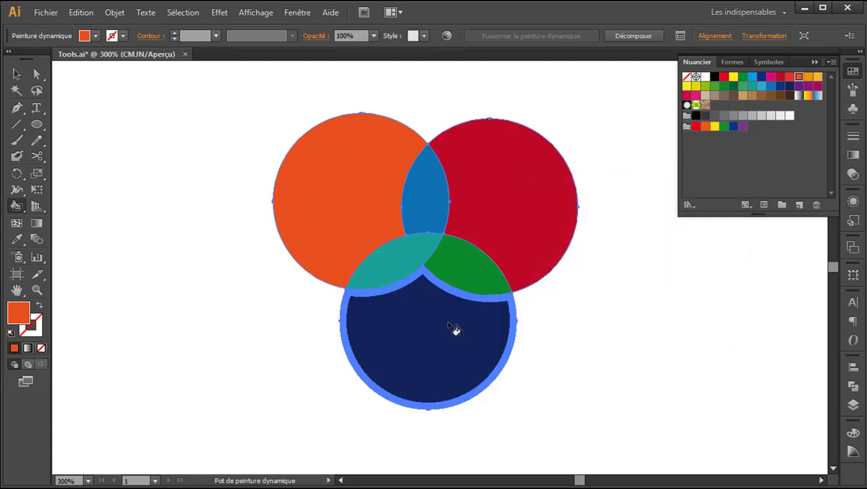
# Step: Delete the three-circle Live Paint artwork and save the document
pyautogui.click(18, 69)
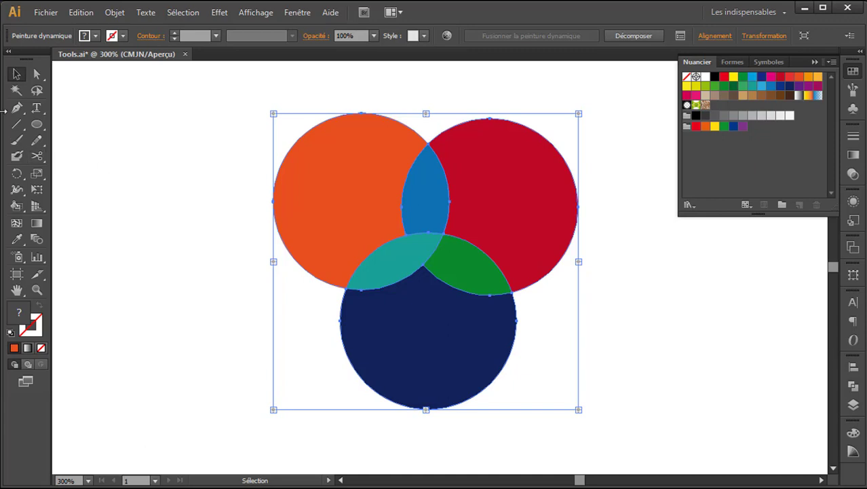
pyautogui.moveTo(165, 124); pyautogui.dragTo(650, 410)
pyautogui.press('Delete')
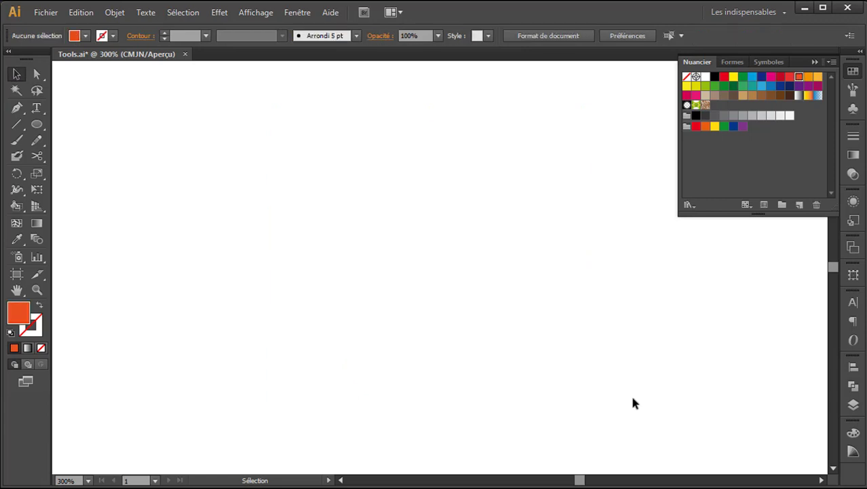
pyautogui.press('a')
pyautogui.hotkey('ctrl', 's')
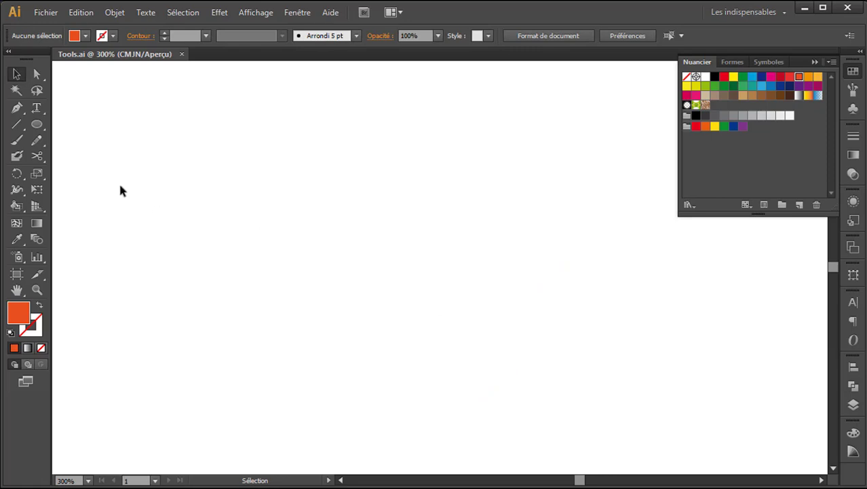
# Step: Add the letter S as point text in Adobe Arabic Bold and enlarge it to about 110 pt
pyautogui.click(36, 107)
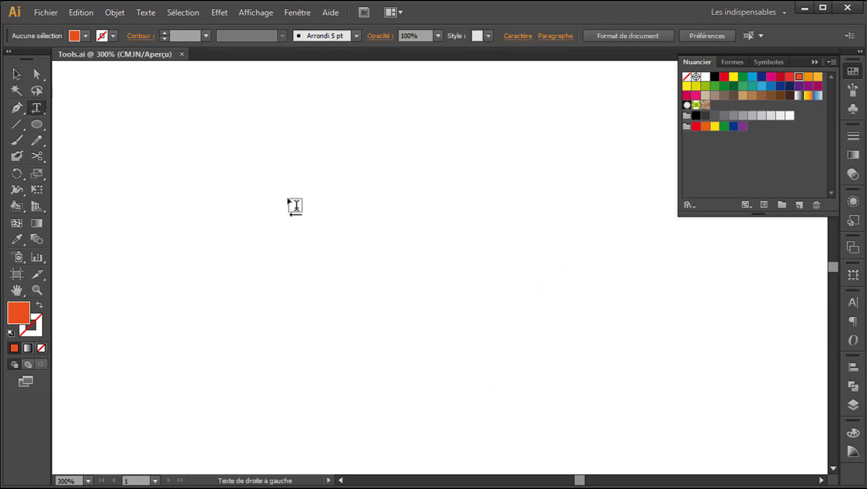
pyautogui.click(311, 219)
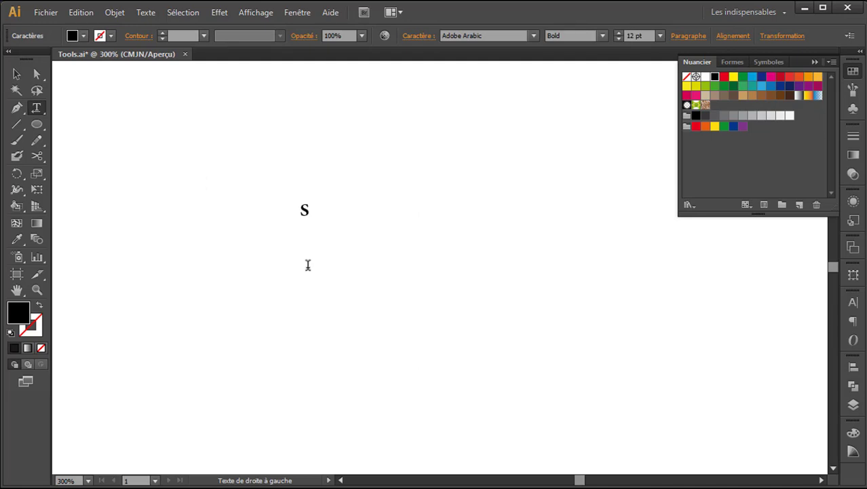
pyautogui.click(16, 73)
pyautogui.moveTo(311, 236); pyautogui.dragTo(411, 357)
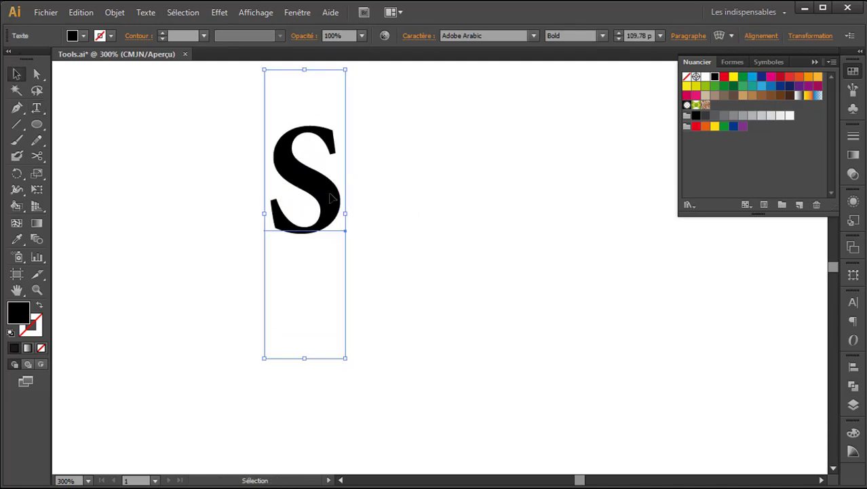
# Step: Turn a duplicate of the S into the letter A and place it just left of the S
pyautogui.moveTo(339, 201); pyautogui.dragTo(412, 197)
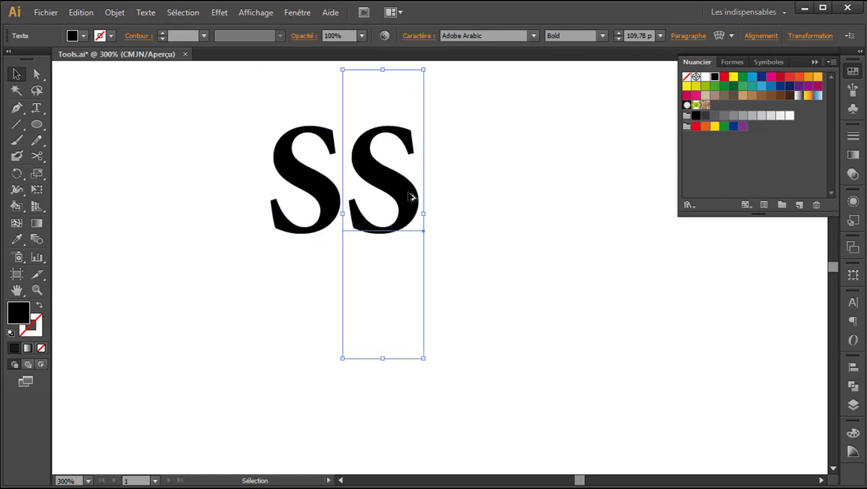
pyautogui.click(36, 108)
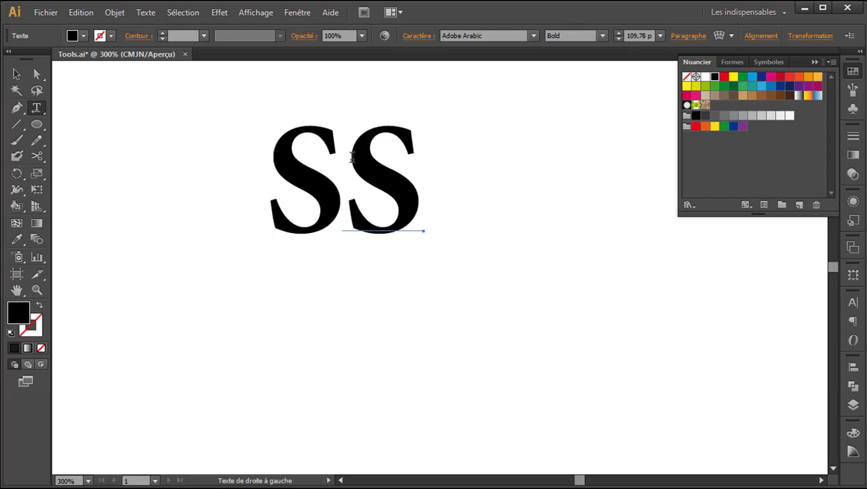
pyautogui.moveTo(352, 156); pyautogui.dragTo(431, 168)
pyautogui.write('A')
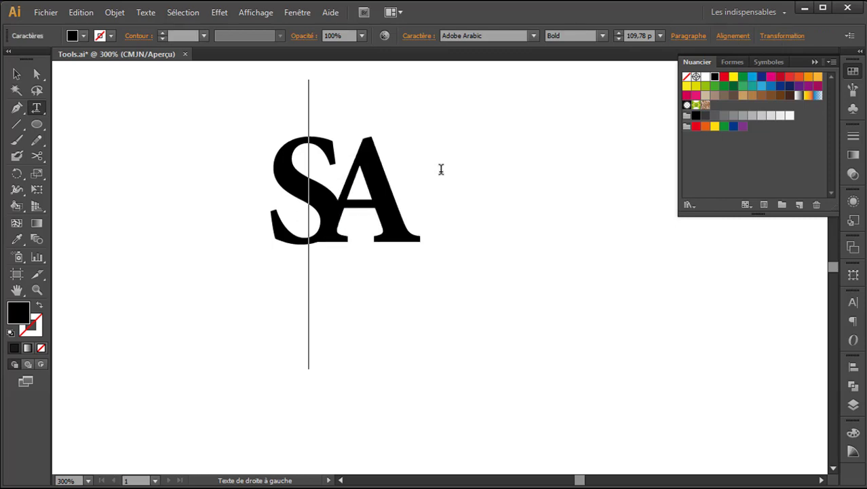
pyautogui.click(16, 74)
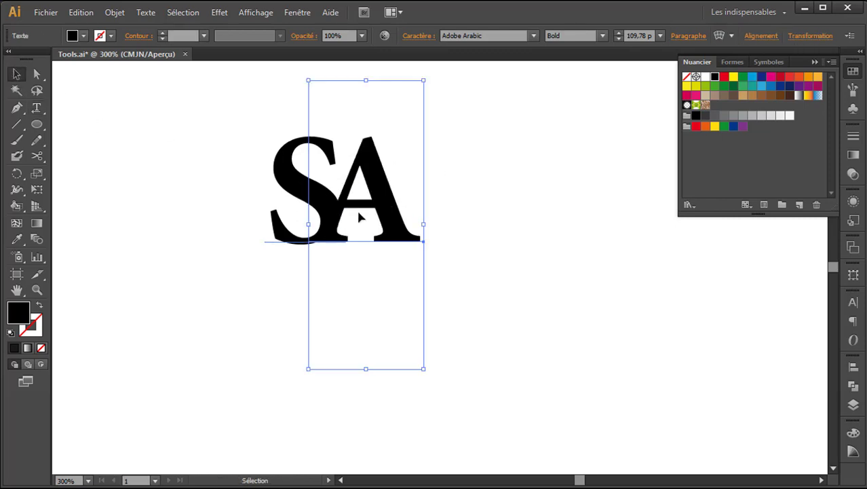
pyautogui.moveTo(395, 217); pyautogui.dragTo(242, 222)
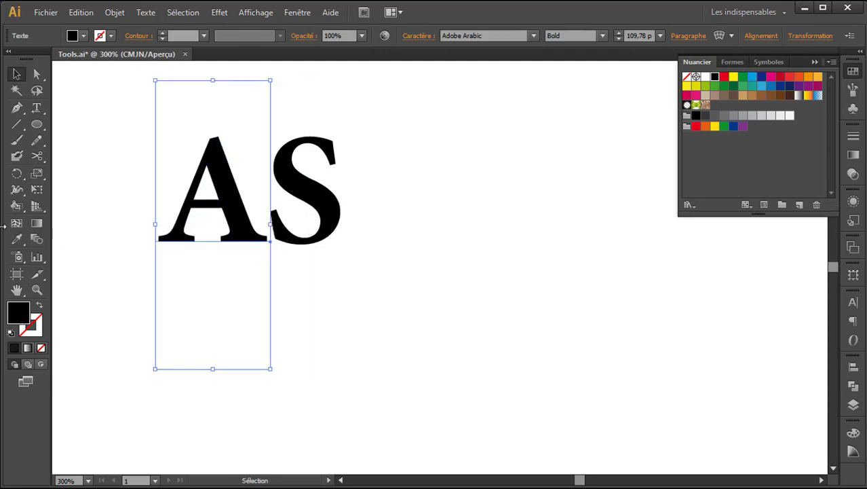
# Step: Move the A slightly away from the S and convert both letters to outlines
pyautogui.hotkey('shift', 'm')
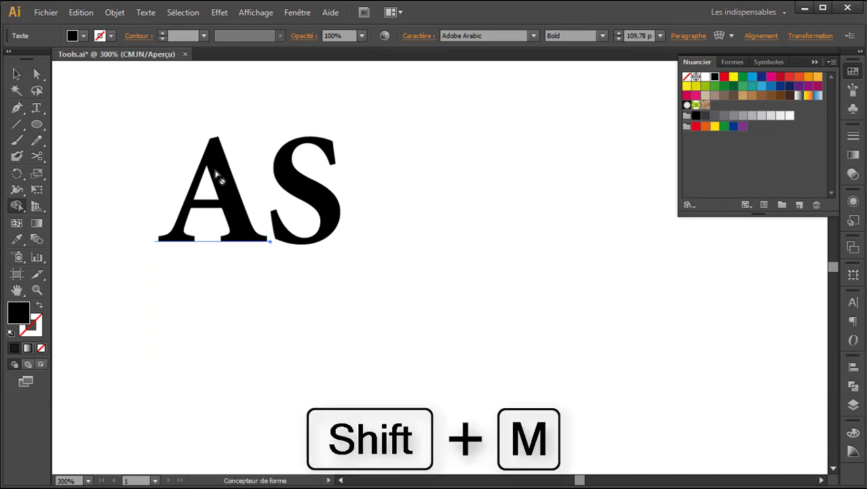
pyautogui.press('v')
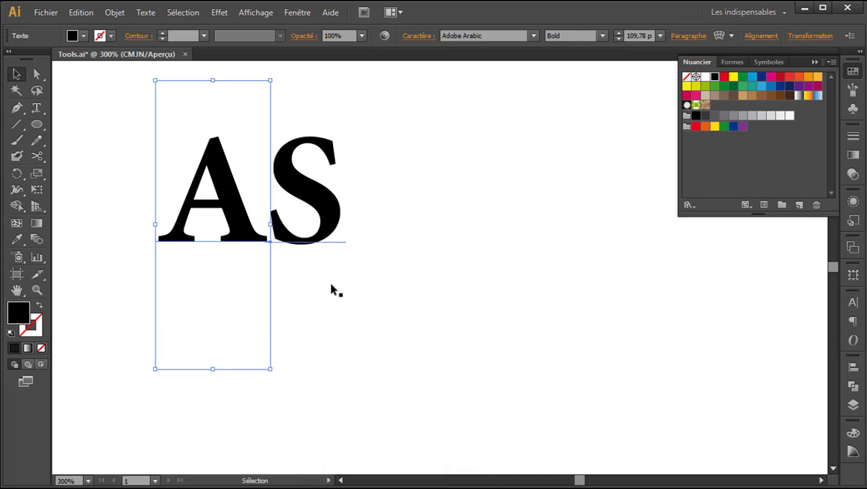
pyautogui.click(323, 214)
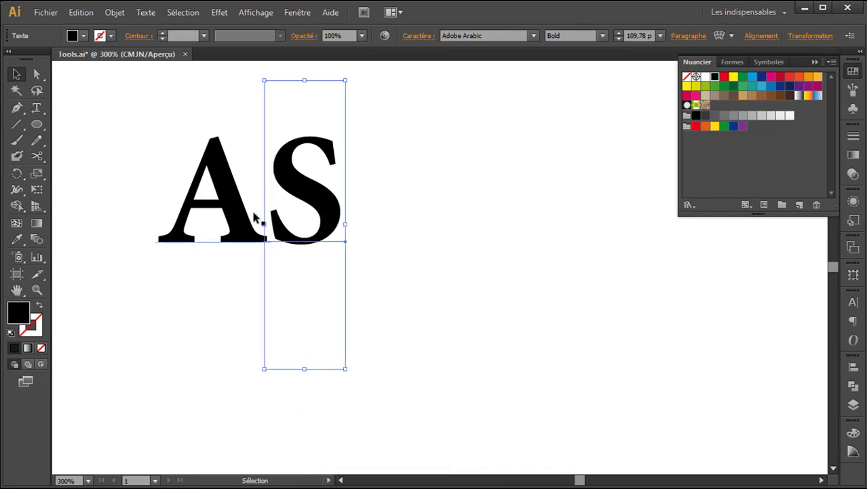
pyautogui.moveTo(236, 219); pyautogui.dragTo(218, 215)
pyautogui.moveTo(410, 150); pyautogui.dragTo(129, 245)
pyautogui.hotkey('ctrl', 'shift', 'o')
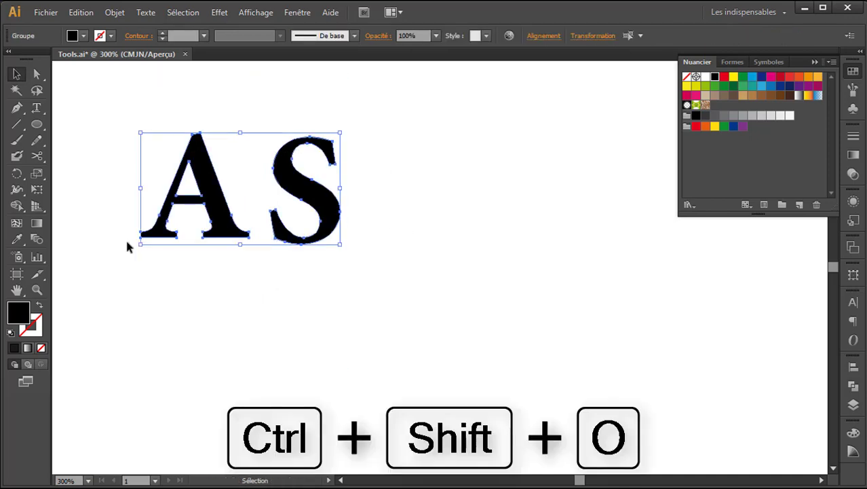
# Step: Move the outlined A toward the S so that its right foot overlaps the S's lower end
pyautogui.click(325, 316)
pyautogui.moveTo(222, 216); pyautogui.dragTo(264, 216)
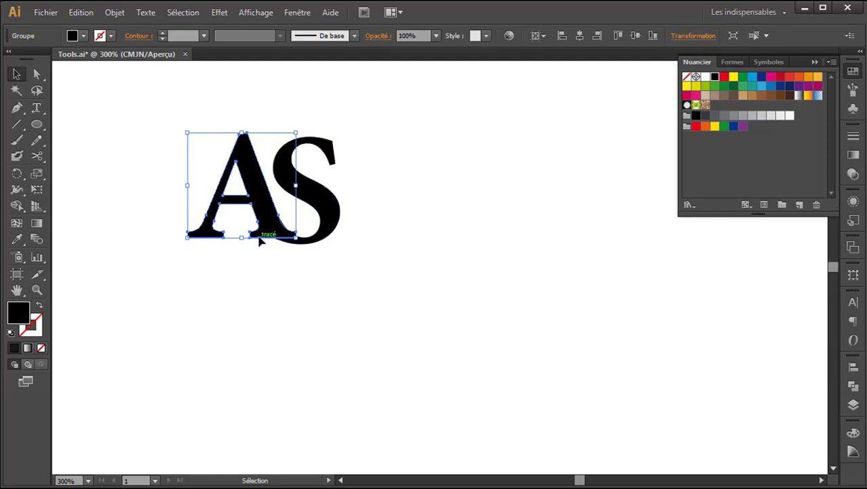
pyautogui.click(292, 347)
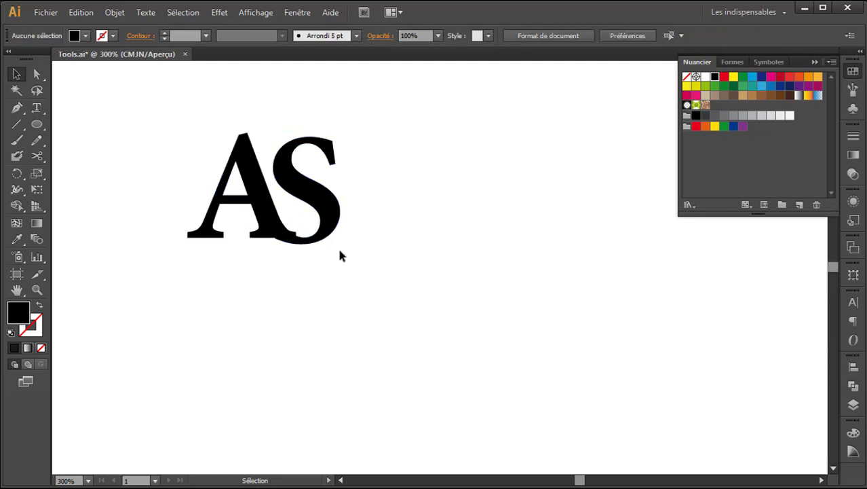
# Step: Select both letters and use the Shape Builder to remove the tip of the A's right foot that protrudes inside the S
pyautogui.click(37, 289)
pyautogui.click(283, 149)
pyautogui.click(454, 326)
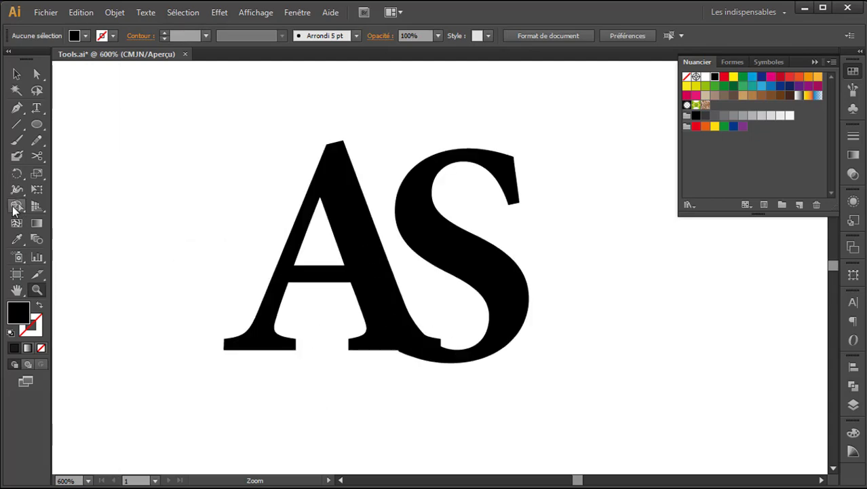
pyautogui.click(19, 75)
pyautogui.moveTo(203, 131); pyautogui.dragTo(647, 367)
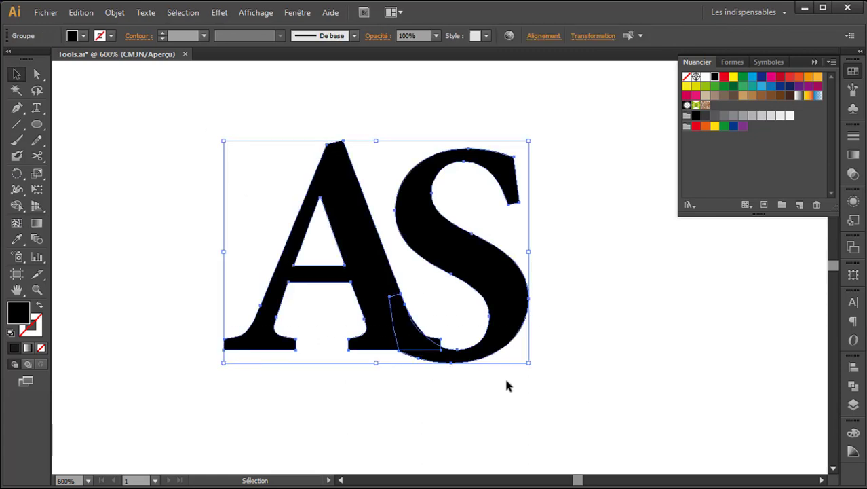
pyautogui.click(16, 206)
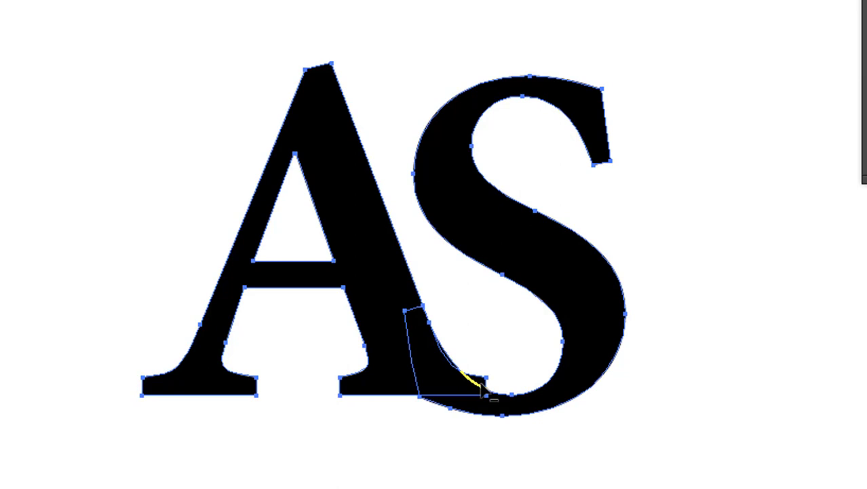
pyautogui.press('alt')
pyautogui.keyDown('alt'); pyautogui.click(481, 383); pyautogui.keyUp('alt')
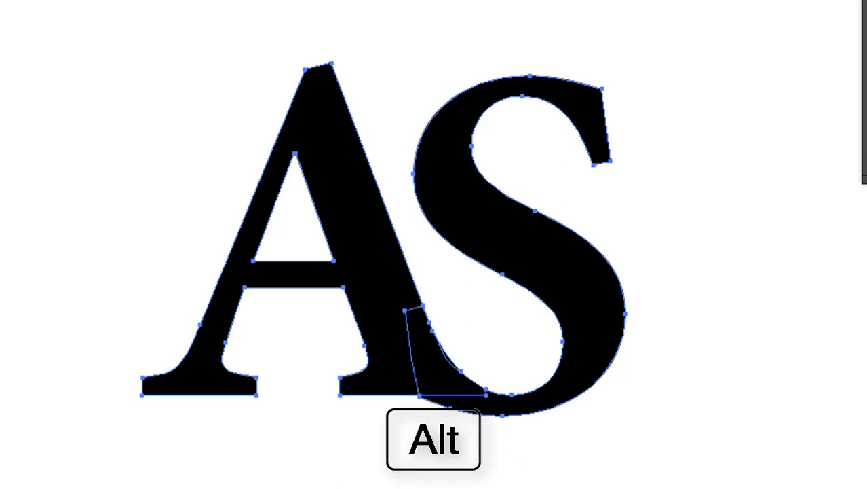
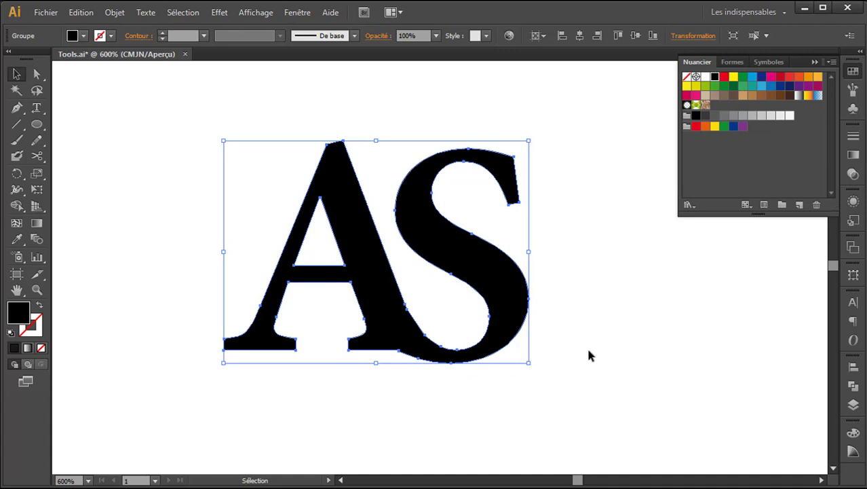
# Step: Delete the AS lettering from the artboard
pyautogui.press('Delete')
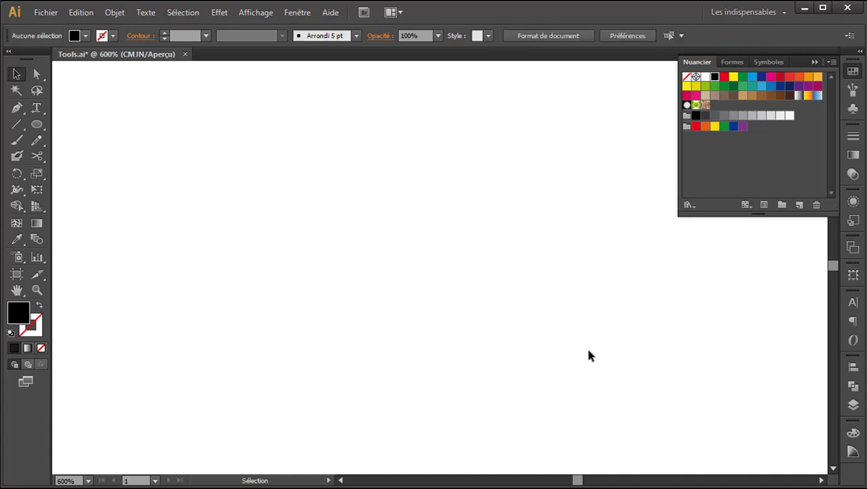
# Step: Save the document and set up the Ellipse tool with no fill and a black 1 pt stroke
pyautogui.hotkey('ctrl', 's')
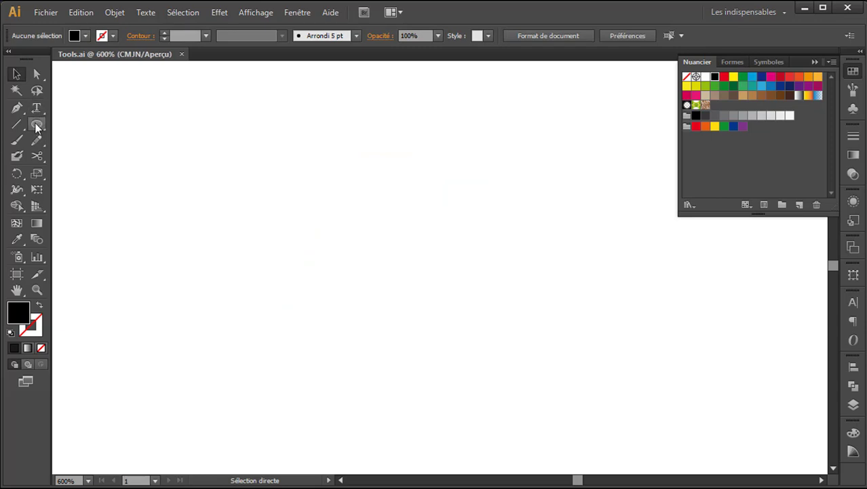
pyautogui.click(36, 125)
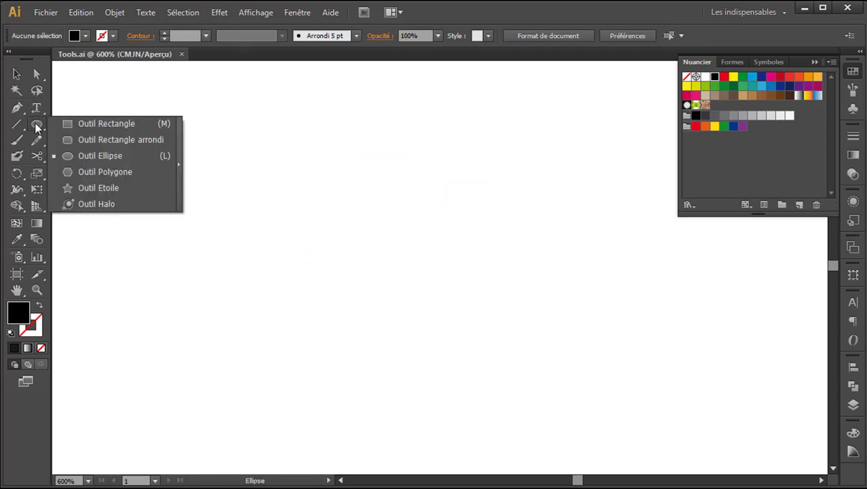
pyautogui.click(82, 156)
pyautogui.click(86, 35)
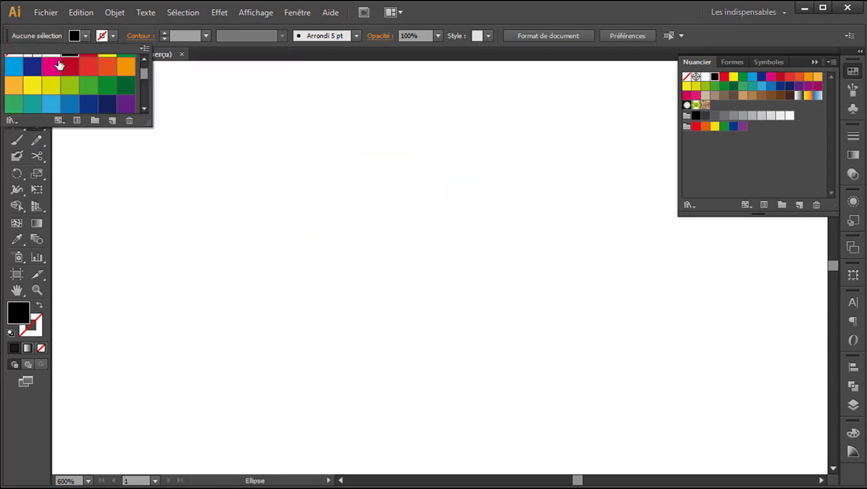
pyautogui.scroll(1, 75, 88)
pyautogui.click(13, 63)
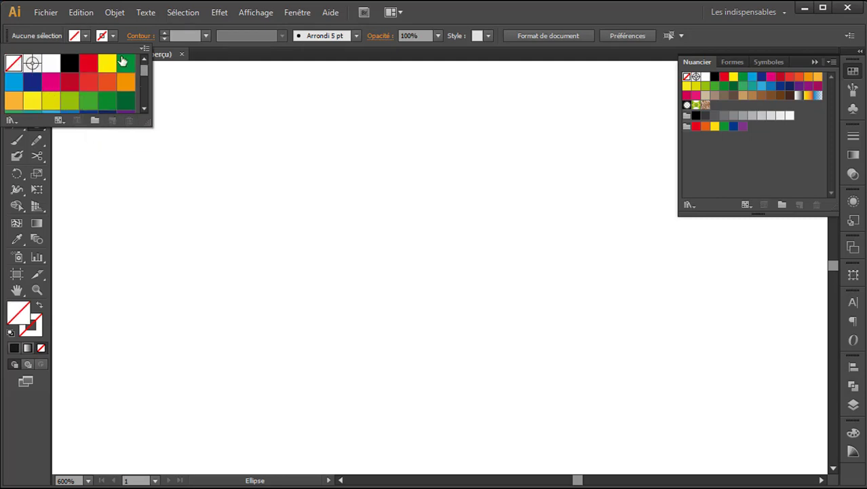
pyautogui.click(112, 37)
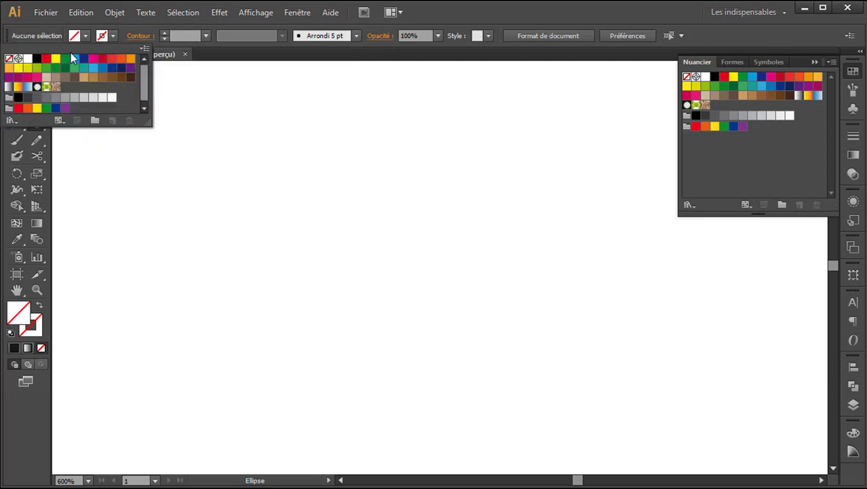
pyautogui.click(37, 58)
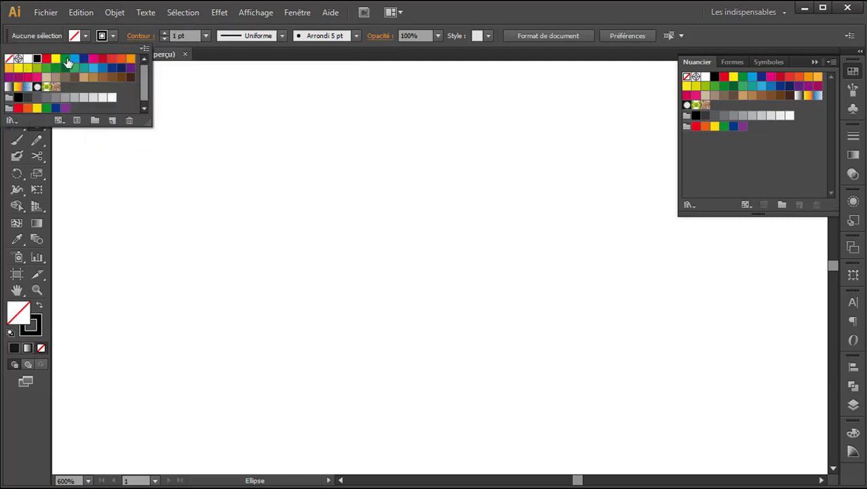
pyautogui.click(530, 13)
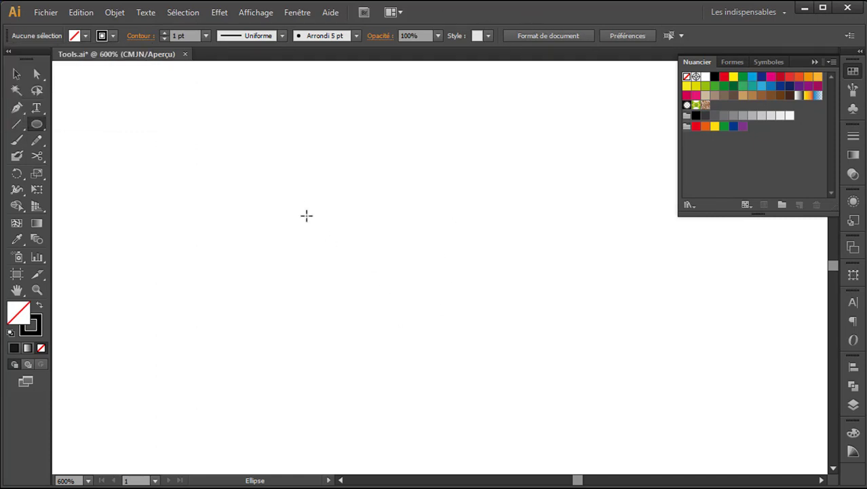
# Step: Draw a large circle and a small one overlapping its upper left, and duplicate the small circle onto its upper right
pyautogui.moveTo(311, 219); pyautogui.dragTo(527, 413)
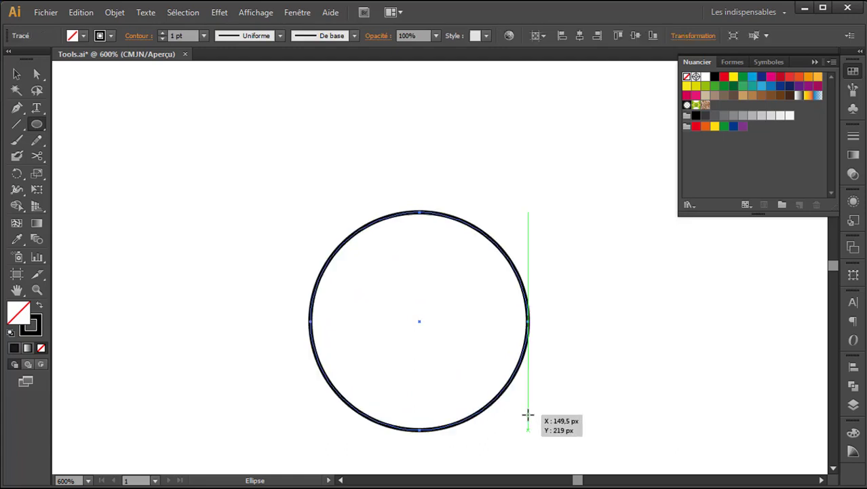
pyautogui.moveTo(310, 171); pyautogui.dragTo(407, 269)
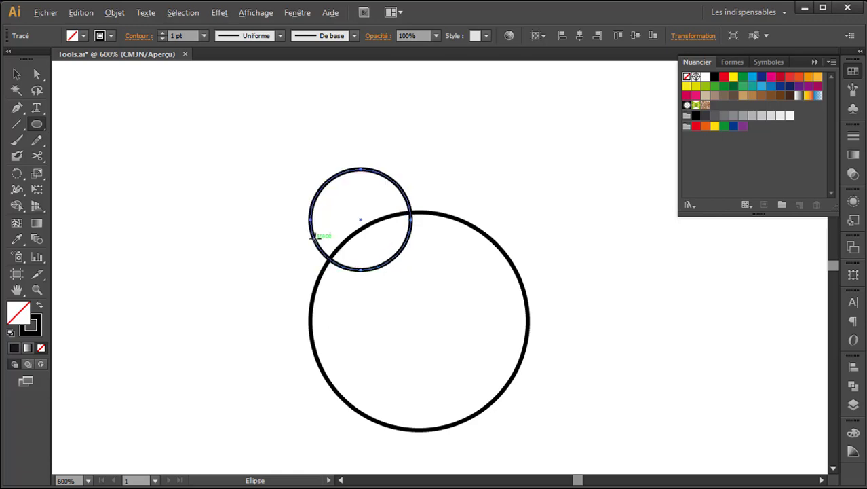
pyautogui.press('v')
pyautogui.moveTo(323, 257); pyautogui.dragTo(451, 255)
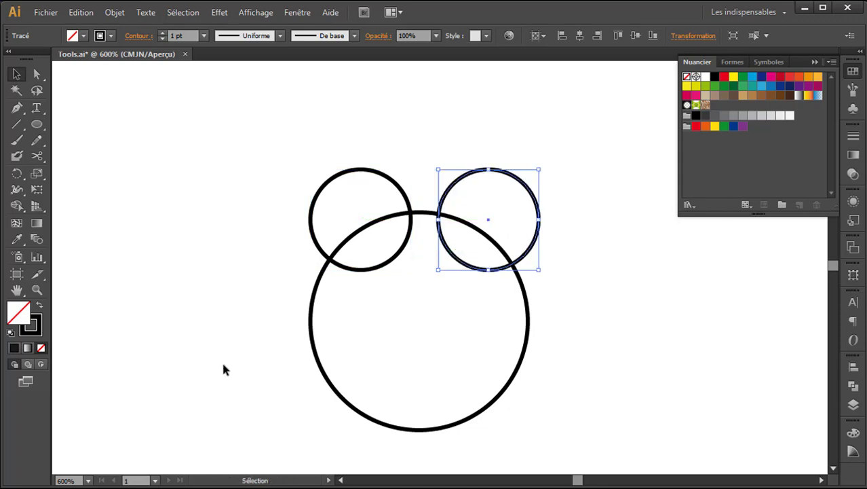
pyautogui.click(214, 272)
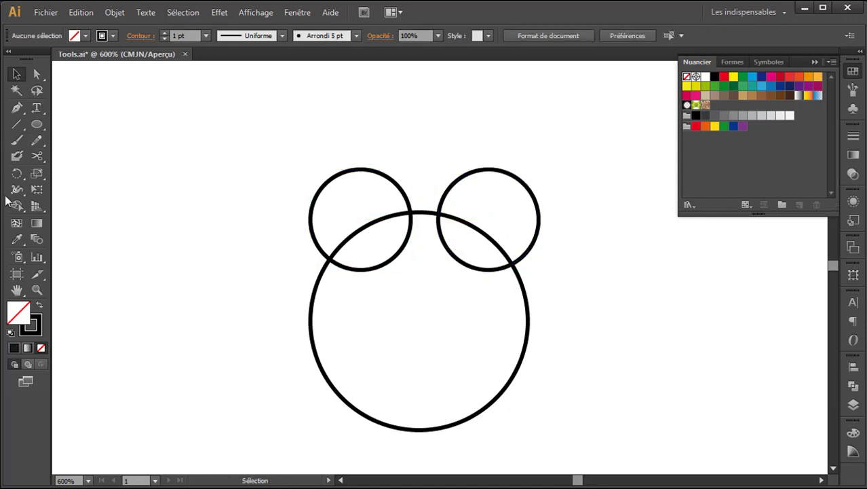
# Step: Draw a curved open path with the Pen tool, arching across the upper part of the left small circle
pyautogui.click(16, 108)
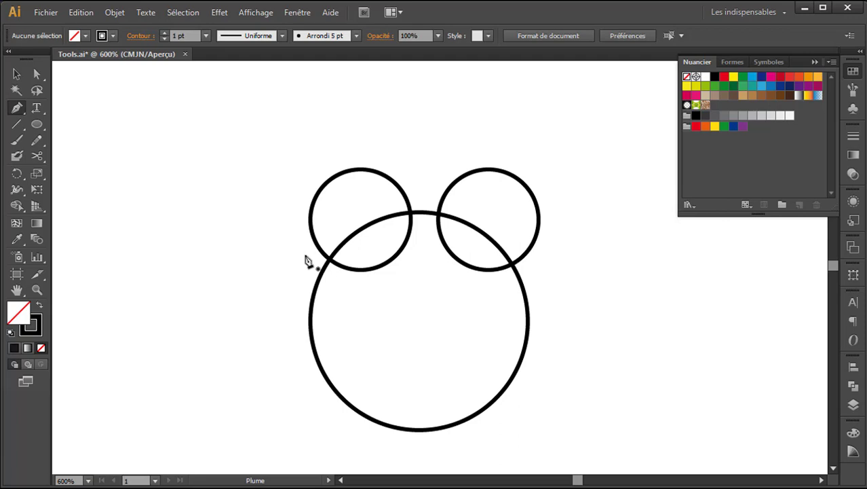
pyautogui.click(305, 255)
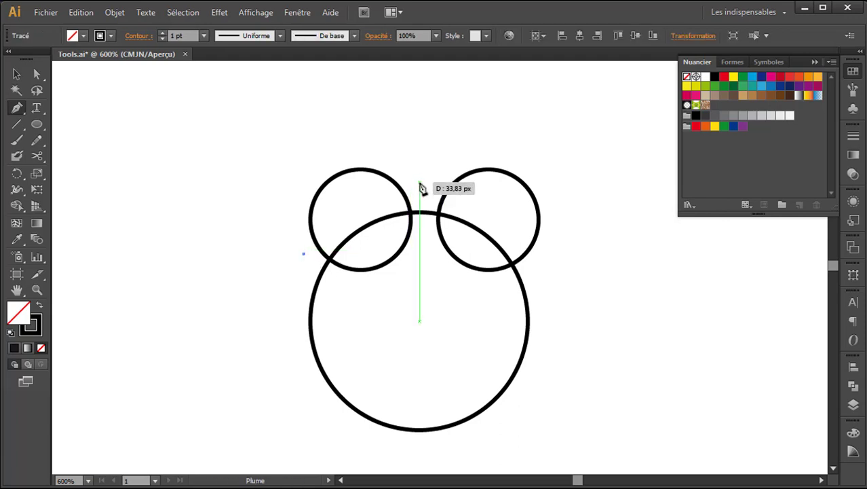
pyautogui.click(408, 169)
pyautogui.moveTo(408, 170)
pyautogui.mouseDown()
pyautogui.moveTo(449, 195)
pyautogui.moveTo(509, 159)
pyautogui.mouseUp()
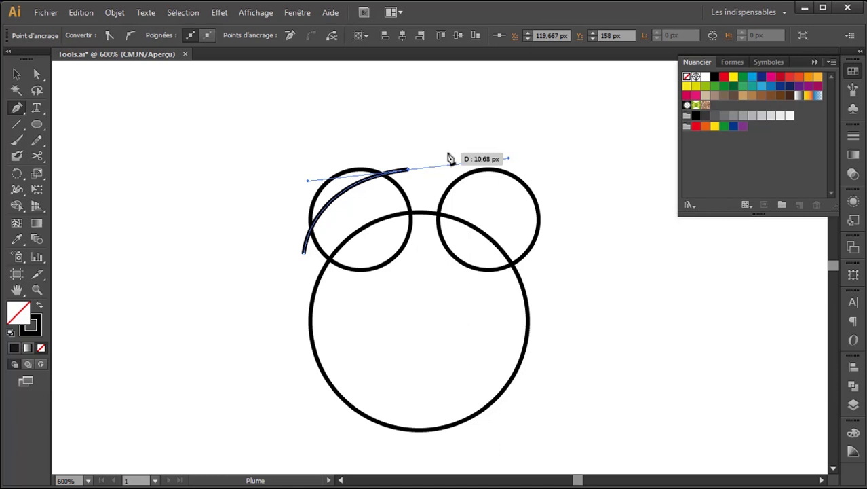
# Step: Duplicate the arc onto the right small circle and rotate it clockwise so it roughly mirrors the left one
pyautogui.click(16, 74)
pyautogui.click(345, 196)
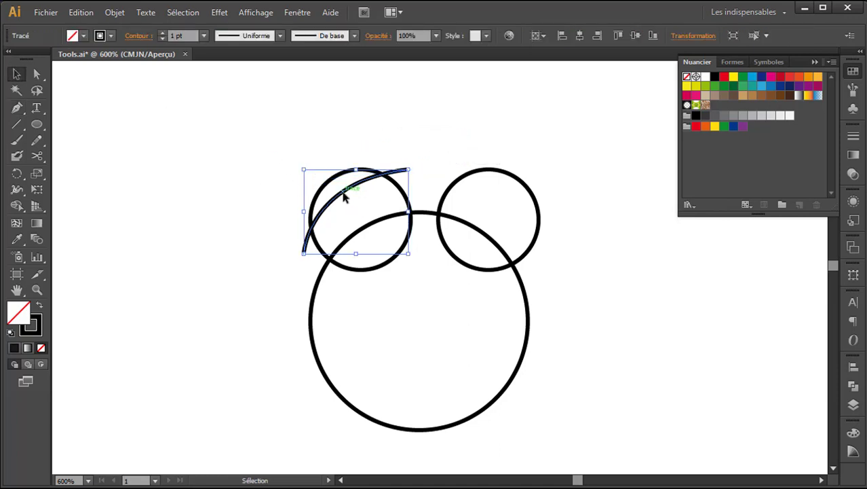
pyautogui.moveTo(345, 196); pyautogui.dragTo(476, 193)
pyautogui.moveTo(542, 161); pyautogui.dragTo(573, 244)
pyautogui.moveTo(513, 196); pyautogui.dragTo(503, 178)
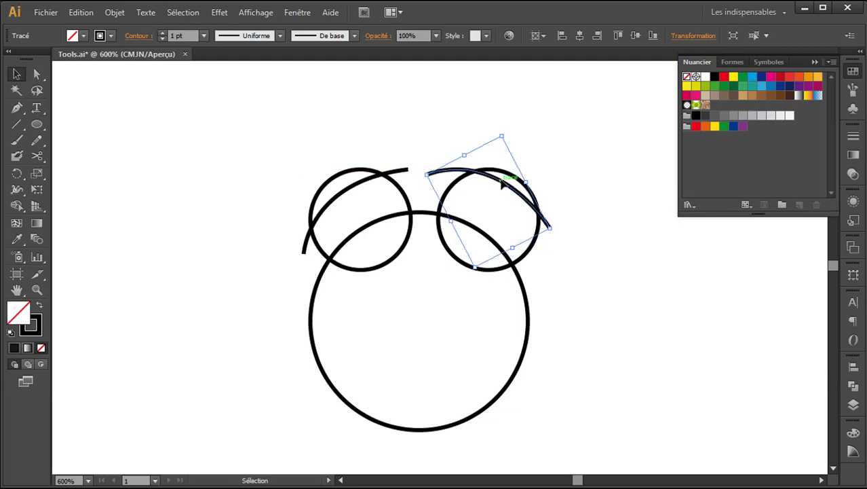
pyautogui.click(581, 286)
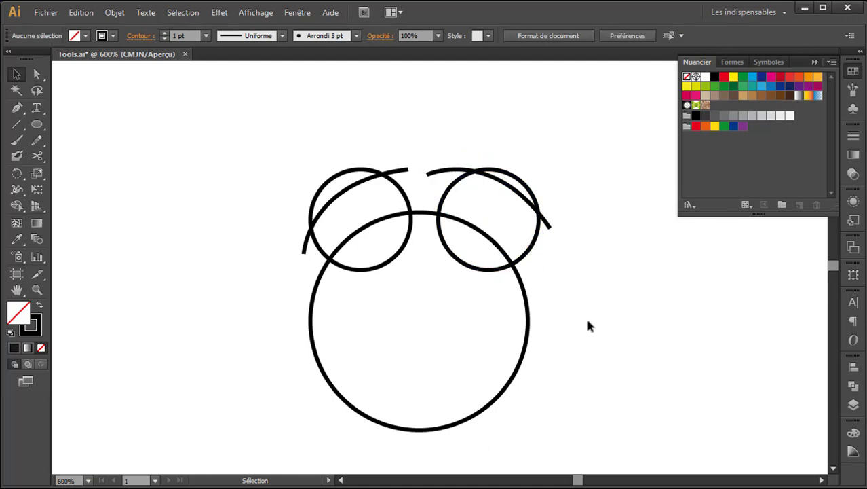
# Step: Rotate the right arc slightly further clockwise and fine-tune its position across the right small circle
pyautogui.click(555, 228)
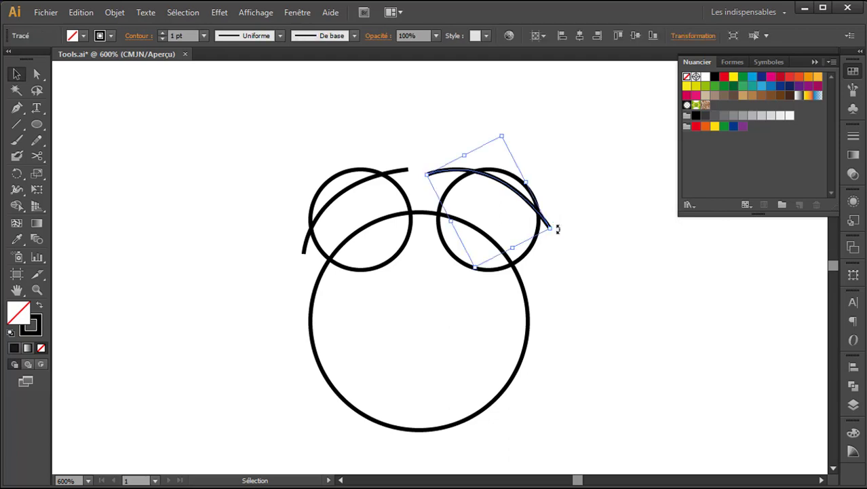
pyautogui.moveTo(556, 227); pyautogui.dragTo(560, 237)
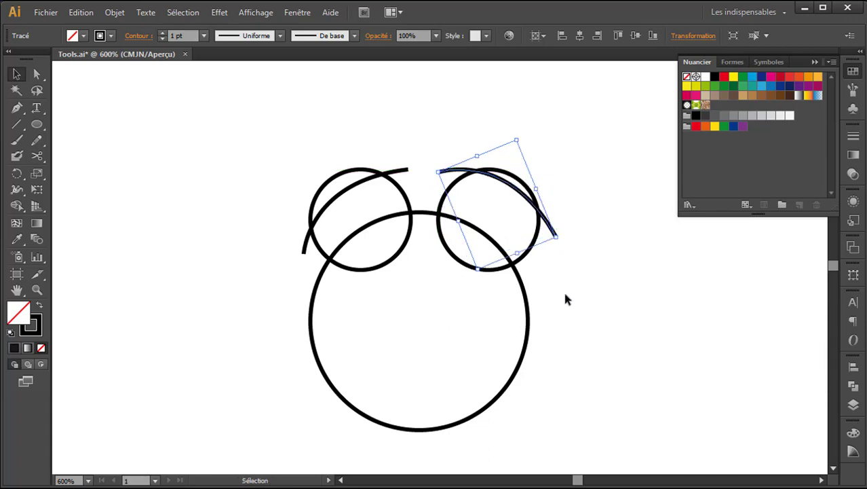
pyautogui.moveTo(512, 190); pyautogui.dragTo(514, 192)
pyautogui.click(421, 382)
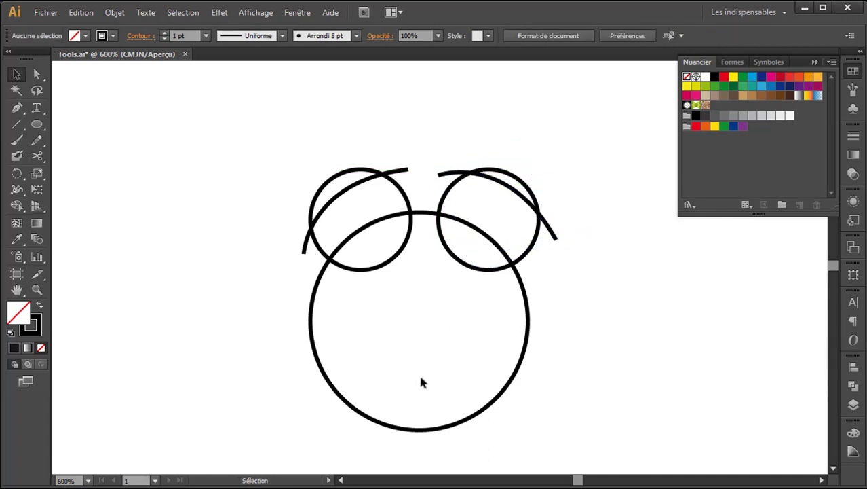
# Step: Draw a nearly round ellipse in the lower half of the large circle and a flat, wider ellipse overlapping its top
pyautogui.click(37, 124)
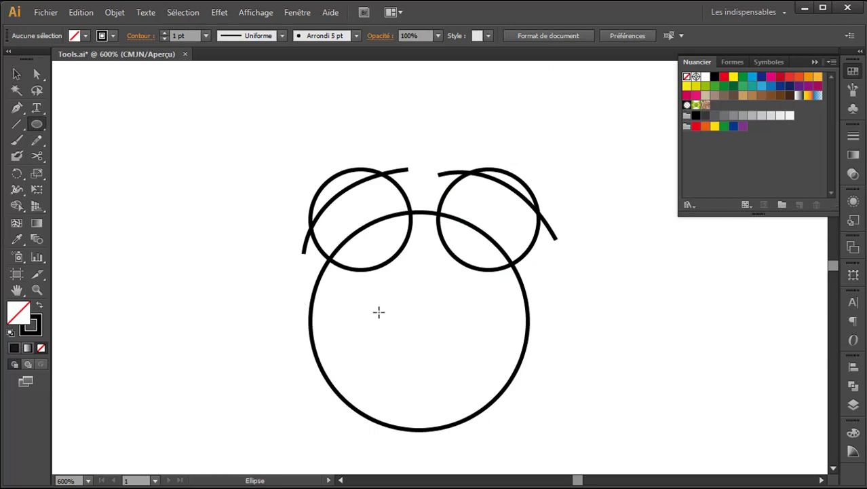
pyautogui.moveTo(366, 311); pyautogui.dragTo(474, 409)
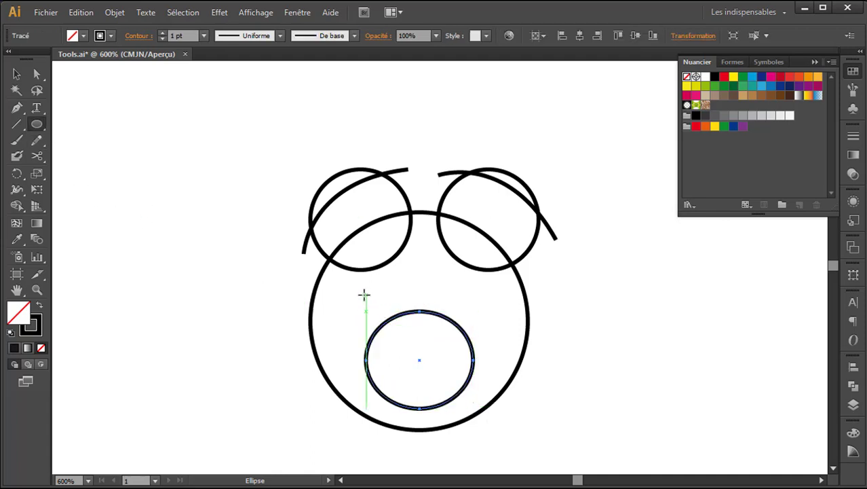
pyautogui.moveTo(361, 297); pyautogui.dragTo(481, 343)
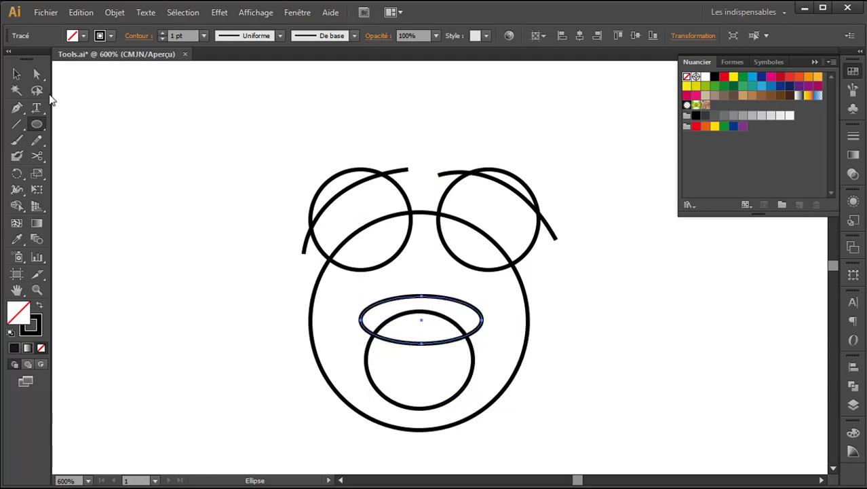
# Step: Duplicate the left arc onto the lower ellipse and rotate it clockwise into a symmetrical arch crossing the ellipse's lower part
pyautogui.click(16, 74)
pyautogui.click(398, 175)
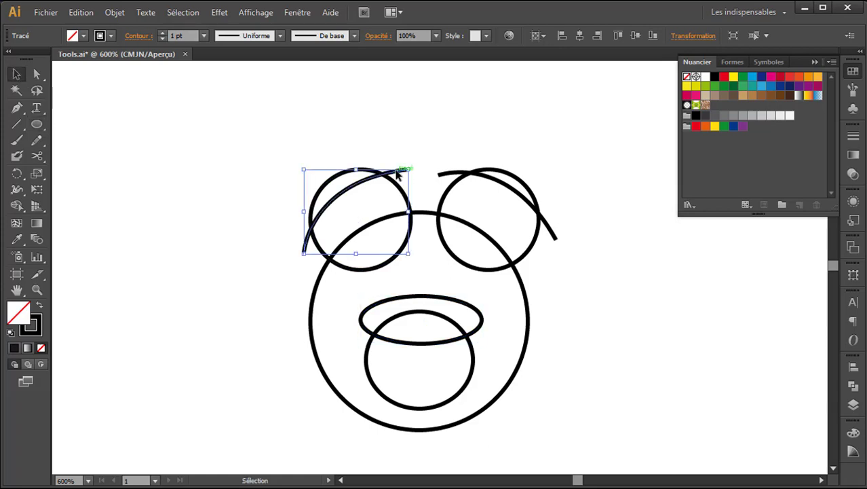
pyautogui.moveTo(398, 175); pyautogui.dragTo(460, 343)
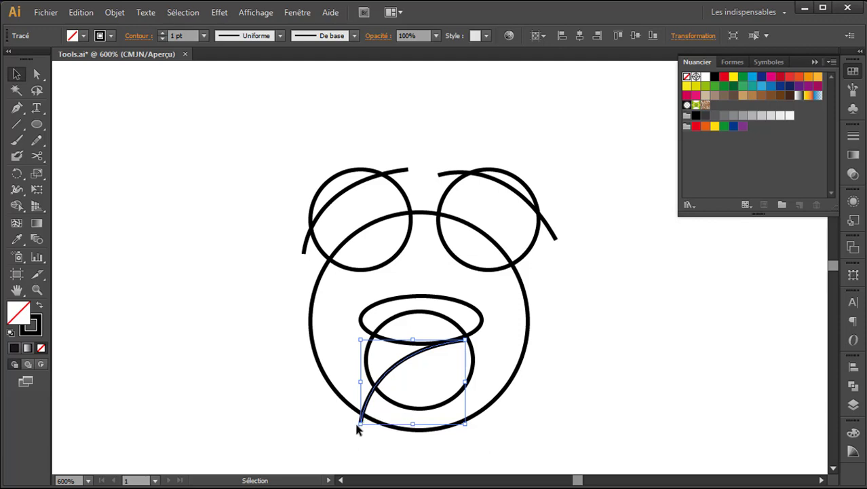
pyautogui.moveTo(356, 336); pyautogui.dragTo(398, 321)
pyautogui.moveTo(426, 364)
pyautogui.mouseDown()
pyautogui.moveTo(442, 430)
pyautogui.moveTo(436, 377)
pyautogui.mouseUp()
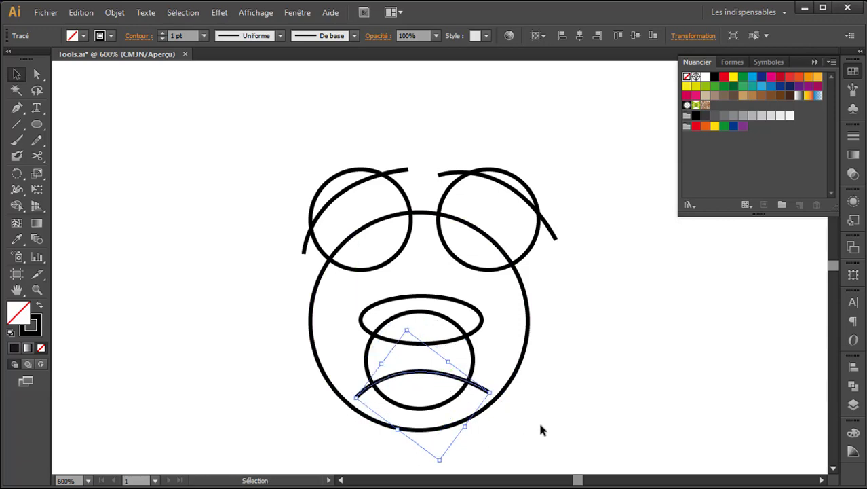
pyautogui.click(285, 336)
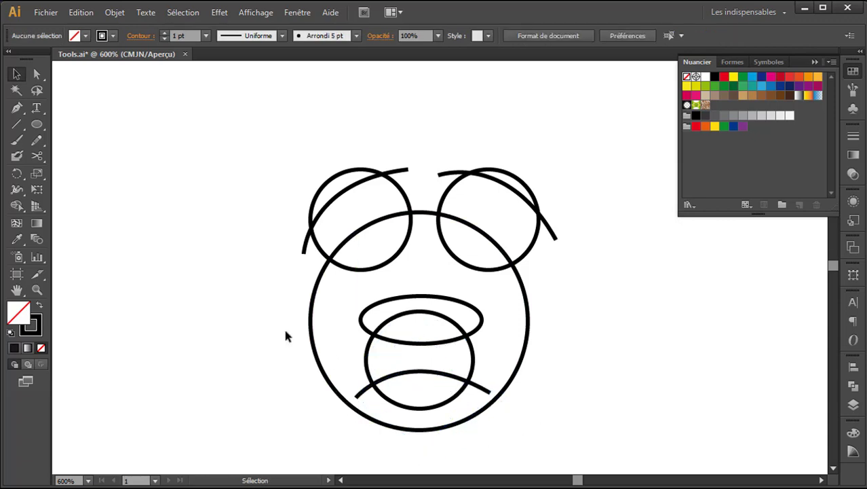
# Step: Draw a small curved V-shaped path with the Pen tool across the middle of the lower arch
pyautogui.click(16, 110)
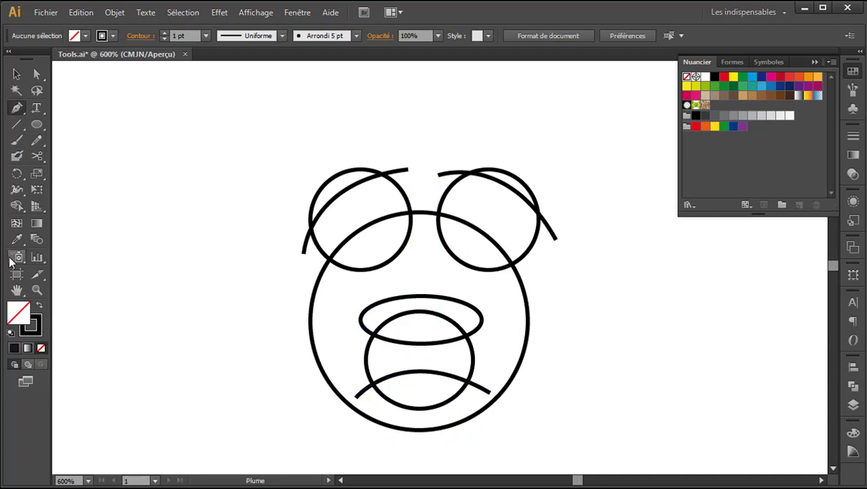
pyautogui.click(37, 290)
pyautogui.click(437, 380)
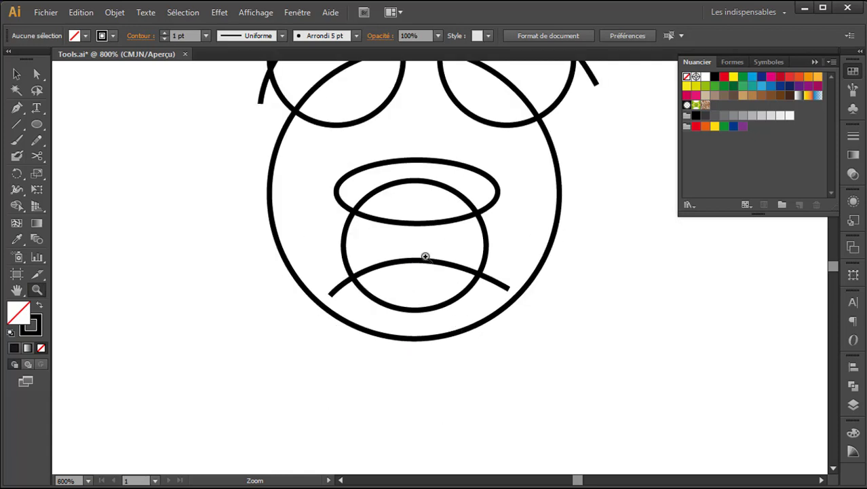
pyautogui.click(425, 256)
pyautogui.click(434, 265)
pyautogui.click(16, 108)
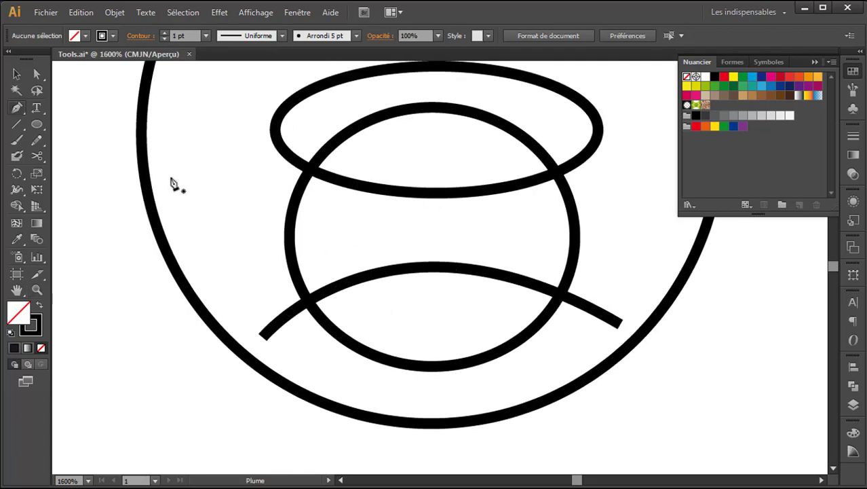
pyautogui.moveTo(417, 236); pyautogui.dragTo(402, 239)
pyautogui.click(431, 307)
pyautogui.moveTo(429, 319)
pyautogui.mouseDown()
pyautogui.moveTo(413, 329)
pyautogui.moveTo(429, 335)
pyautogui.mouseUp()
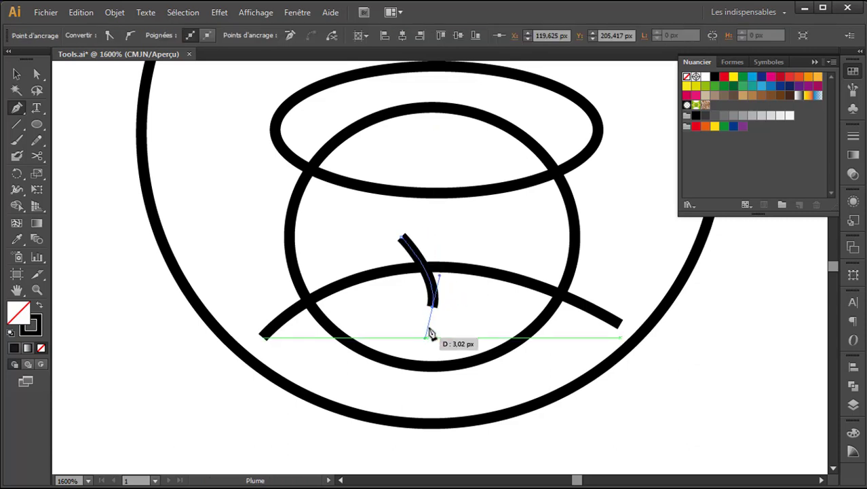
pyautogui.click(432, 308)
pyautogui.moveTo(449, 230); pyautogui.dragTo(436, 201)
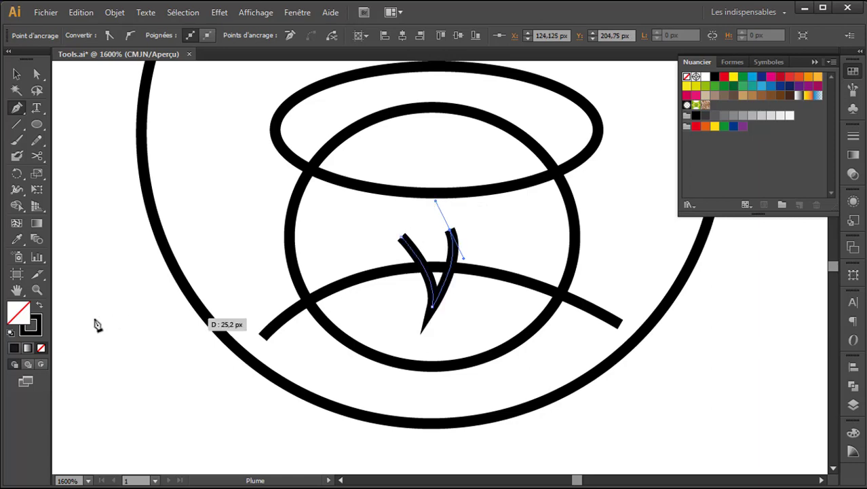
# Step: Select all the paths of the face drawing and activate the Shape Builder tool
pyautogui.click(37, 289)
pyautogui.keyDown('alt'); pyautogui.click(464, 249); pyautogui.keyUp('alt')
pyautogui.keyDown('alt'); pyautogui.click(467, 242); pyautogui.keyUp('alt')
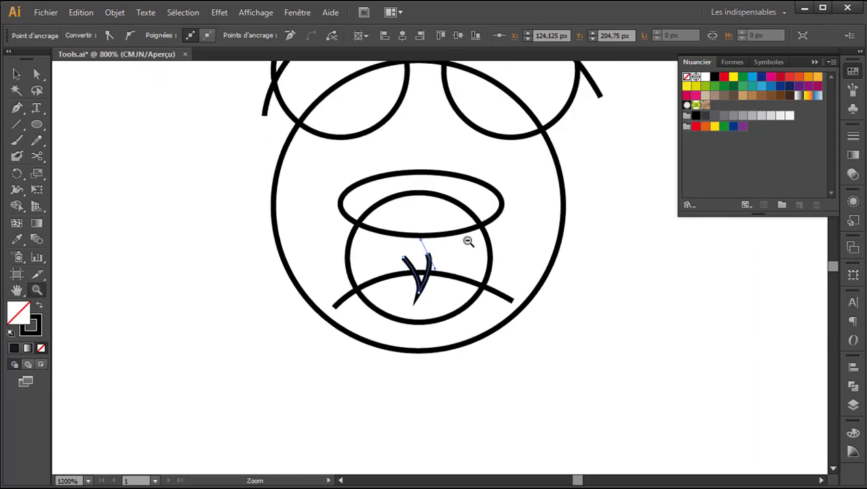
pyautogui.keyDown('alt'); pyautogui.click(462, 250); pyautogui.keyUp('alt')
pyautogui.keyDown('alt'); pyautogui.click(459, 253); pyautogui.keyUp('alt')
pyautogui.click(440, 262)
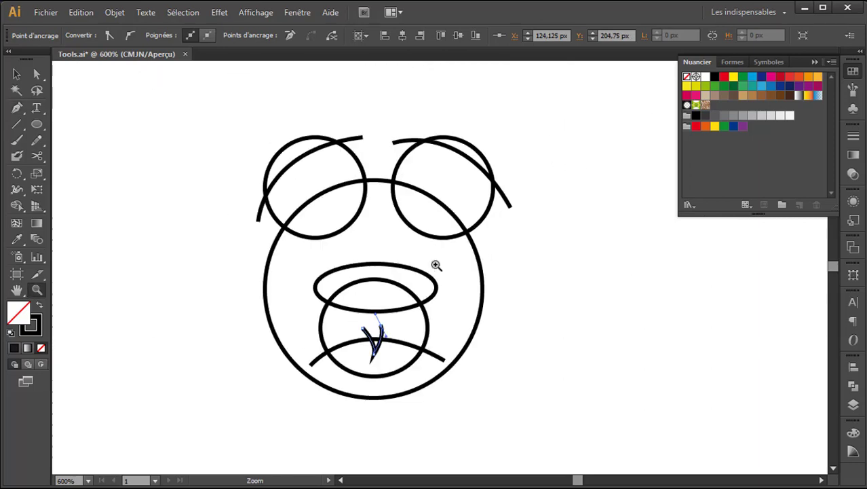
pyautogui.click(422, 274)
pyautogui.click(16, 74)
pyautogui.moveTo(592, 79)
pyautogui.mouseDown()
pyautogui.moveTo(358, 360)
pyautogui.moveTo(174, 388)
pyautogui.moveTo(181, 439)
pyautogui.mouseUp()
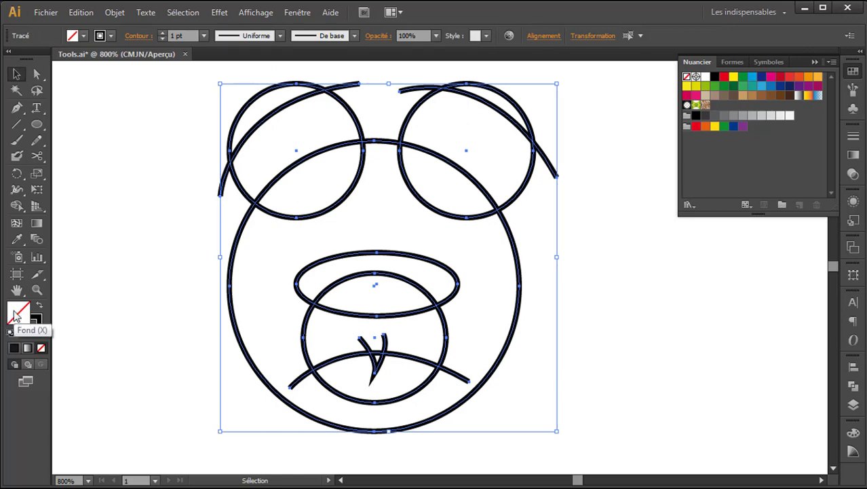
pyautogui.hotkey('shift', 'm')
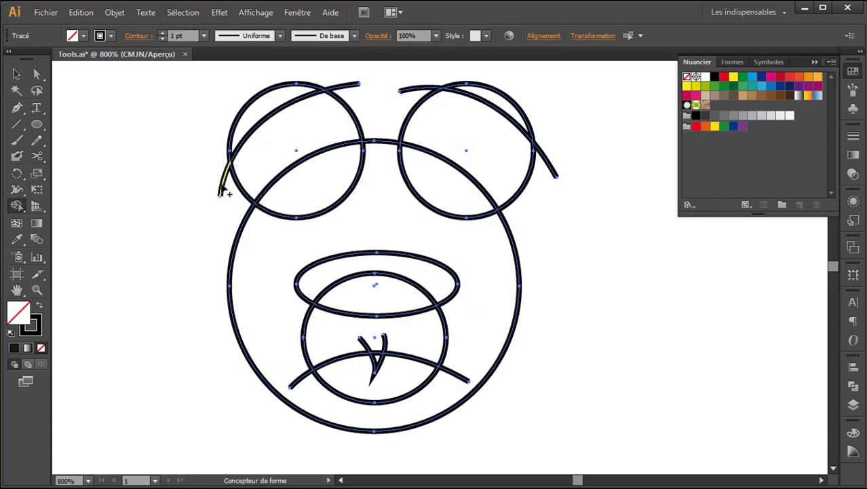
# Step: Erase the four ends of the eyelid arcs that stick out of the two eye circles with the Shape Builder
pyautogui.press('alt')
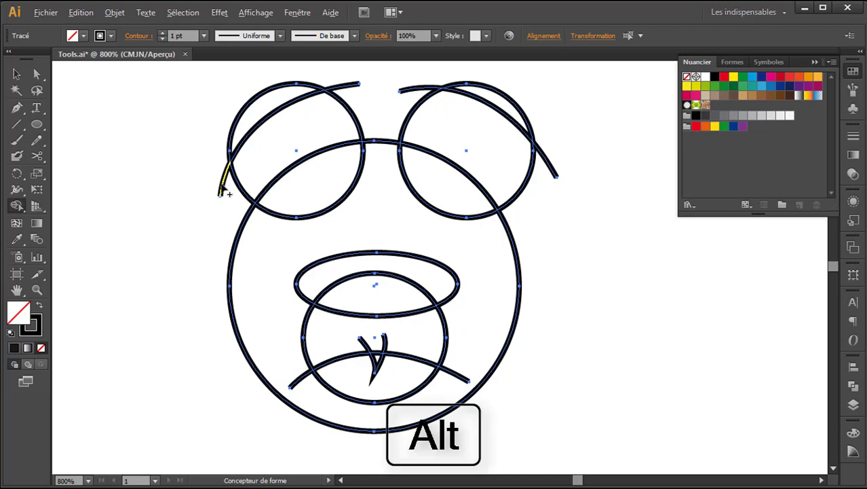
pyautogui.doubleClick(16, 206)
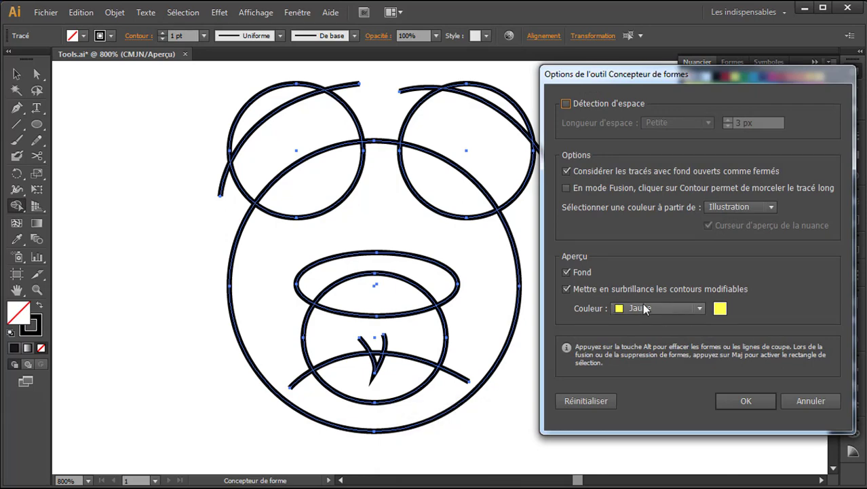
pyautogui.click(811, 401)
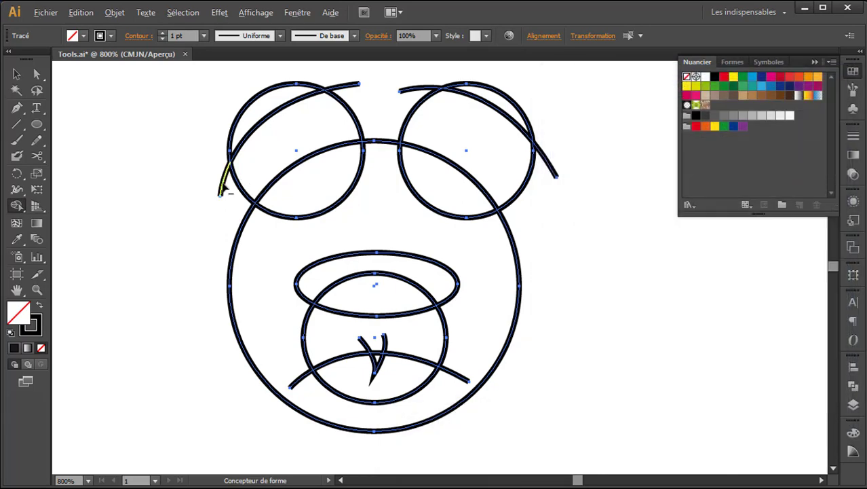
pyautogui.keyDown('alt'); pyautogui.click(221, 186); pyautogui.keyUp('alt')
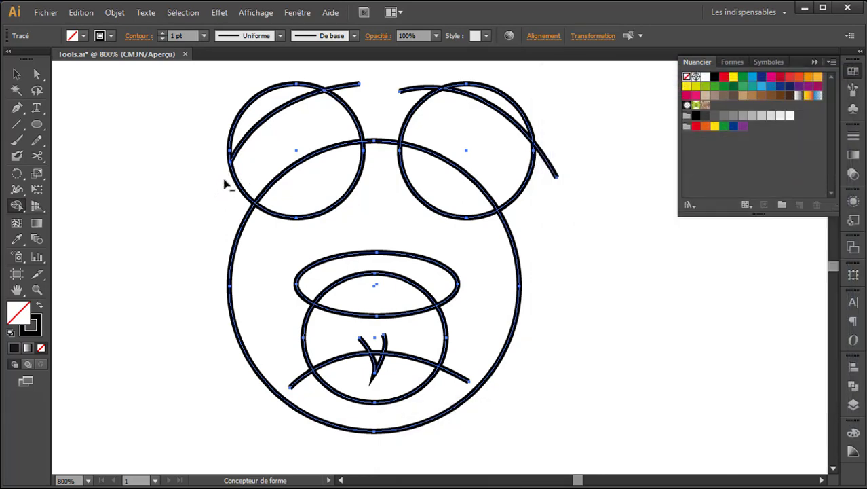
pyautogui.keyDown('alt'); pyautogui.click(350, 86); pyautogui.keyUp('alt')
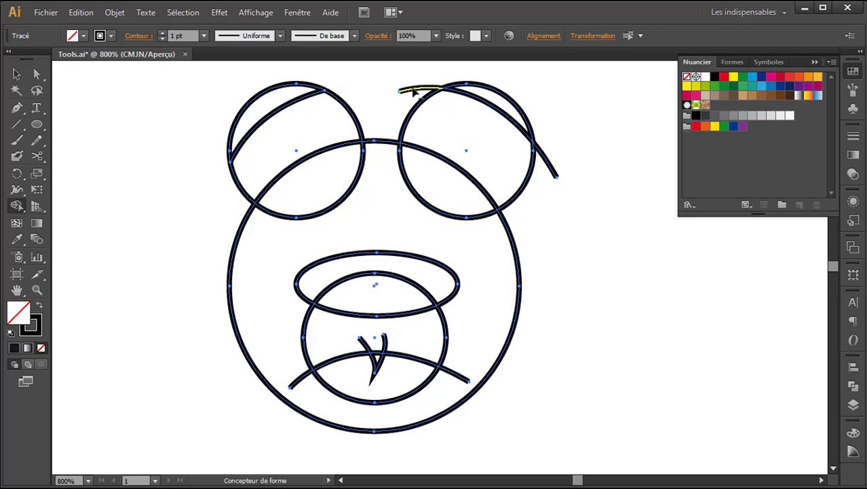
pyautogui.keyDown('alt'); pyautogui.click(413, 90); pyautogui.keyUp('alt')
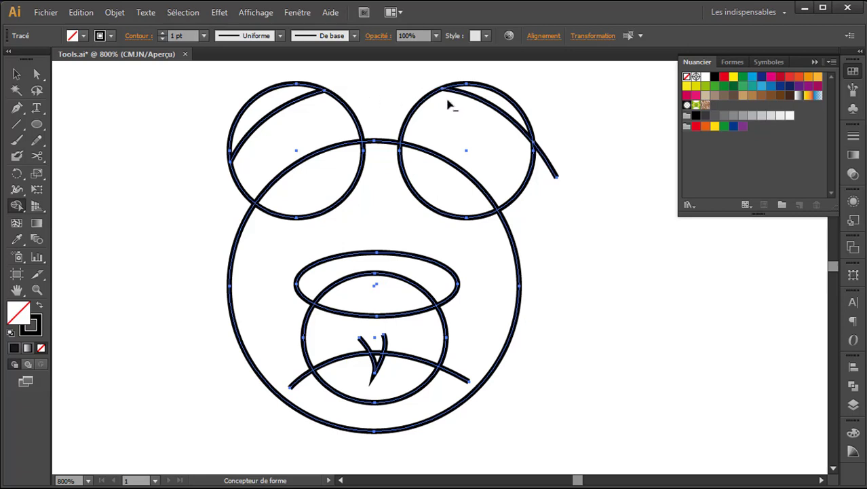
pyautogui.keyDown('alt'); pyautogui.click(551, 170); pyautogui.keyUp('alt')
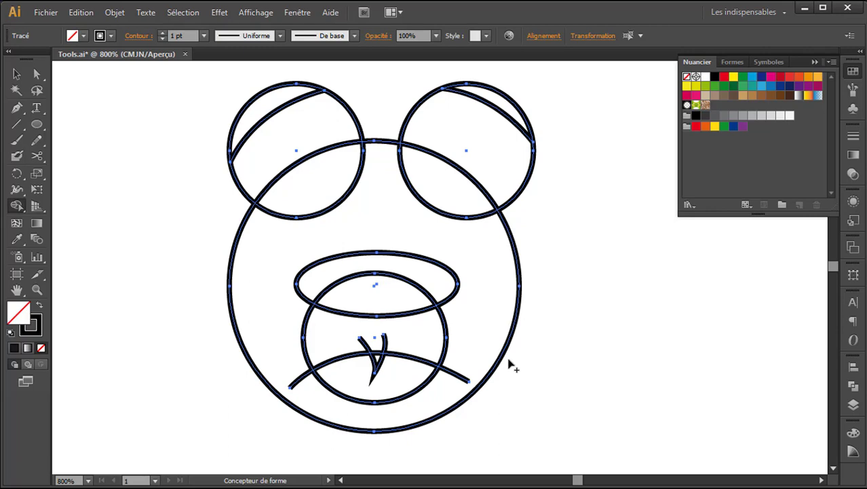
# Step: Draw a small pupil circle overlapping the left eyelid arc and another overlapping the right eyelid arc
pyautogui.click(37, 125)
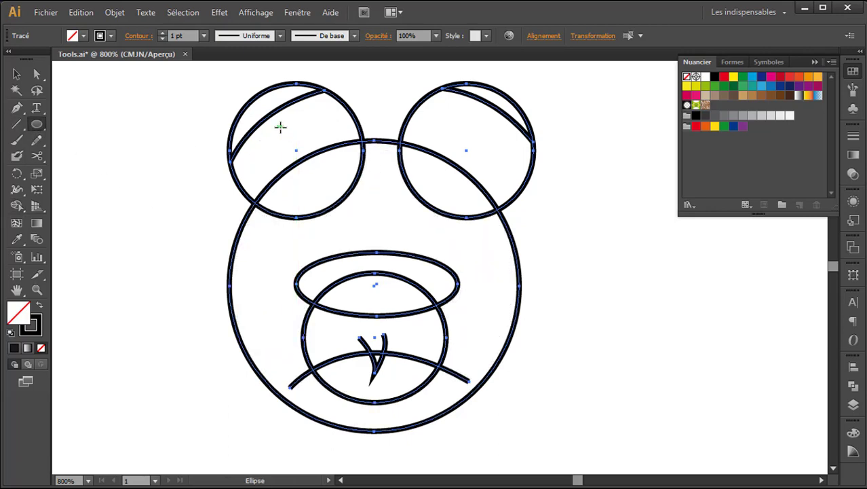
pyautogui.moveTo(257, 105); pyautogui.dragTo(504, 139)
pyautogui.click(17, 75)
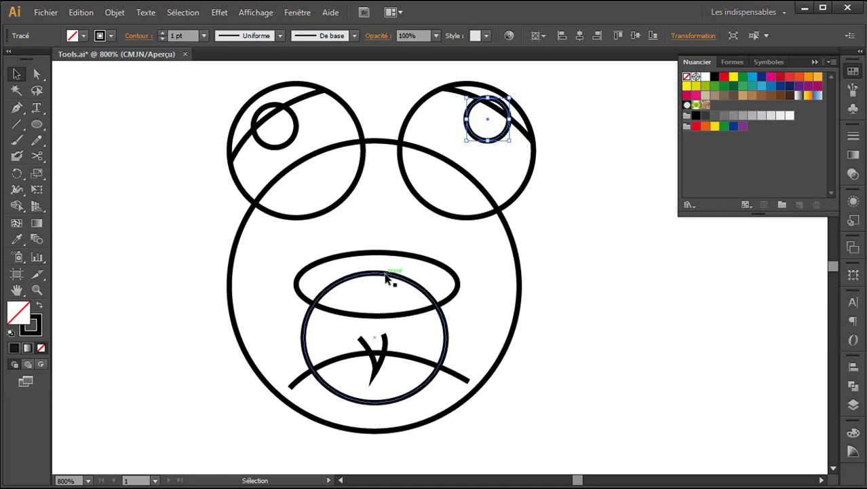
# Step: Select the whole face and remove the parts of both pupil circles above the eyelid arcs with the Shape Builder
pyautogui.press('z')
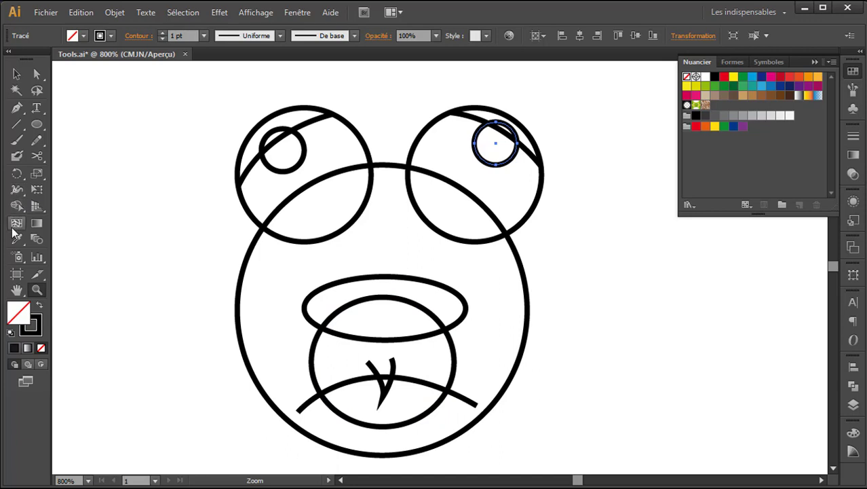
pyautogui.click(16, 74)
pyautogui.moveTo(189, 103); pyautogui.dragTo(630, 417)
pyautogui.press('Down')
pyautogui.press('Down')
pyautogui.press('Down')
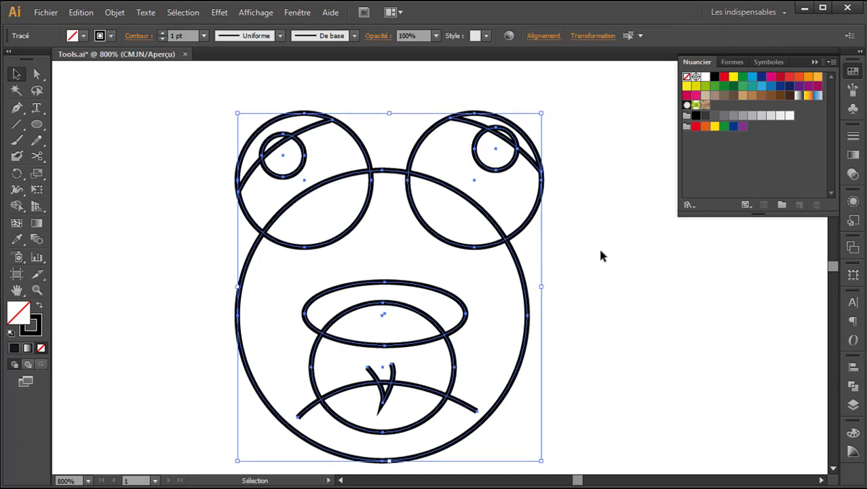
pyautogui.click(17, 205)
pyautogui.moveTo(283, 140)
pyautogui.mouseDown()
pyautogui.moveTo(283, 166)
pyautogui.moveTo(281, 142)
pyautogui.moveTo(284, 158)
pyautogui.mouseUp()
pyautogui.moveTo(493, 135); pyautogui.dragTo(508, 150)
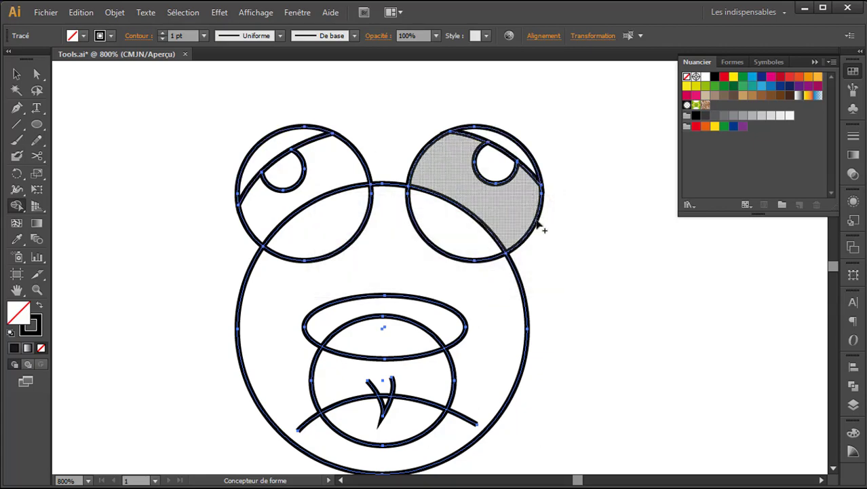
# Step: Merge the head's overlap into each eye circle and erase the lower arch's two ends outside the mouth ellipse
pyautogui.moveTo(336, 167); pyautogui.dragTo(341, 222)
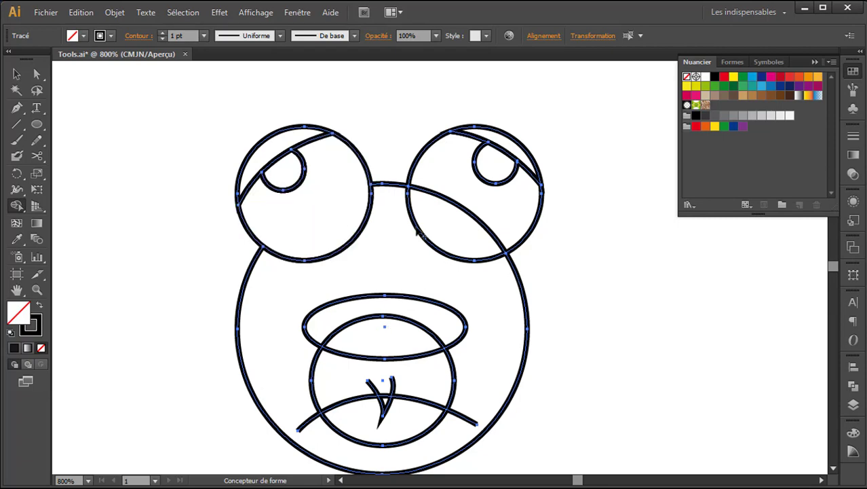
pyautogui.moveTo(497, 213); pyautogui.dragTo(458, 241)
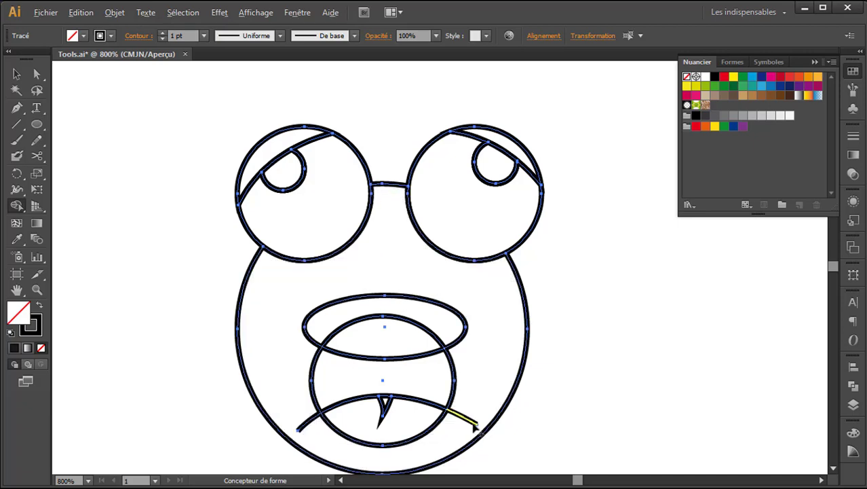
pyautogui.keyDown('alt'); pyautogui.click(468, 419); pyautogui.keyUp('alt')
pyautogui.keyDown('alt'); pyautogui.click(302, 426); pyautogui.keyUp('alt')
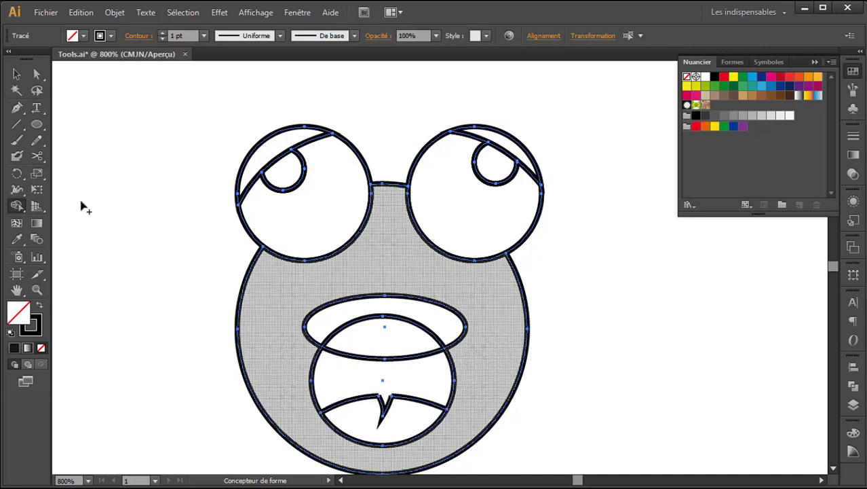
# Step: Cut the flat ellipse at its left, top and right anchor points with the Scissors and delete its two upper segments
pyautogui.click(37, 155)
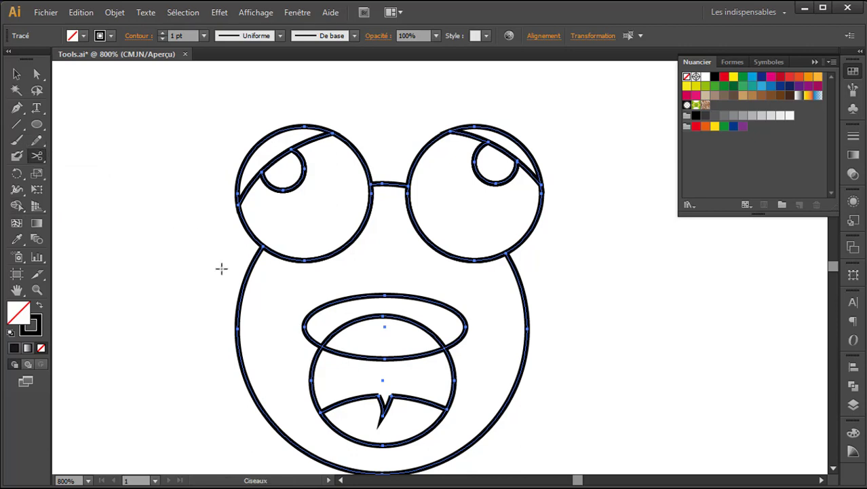
pyautogui.click(303, 325)
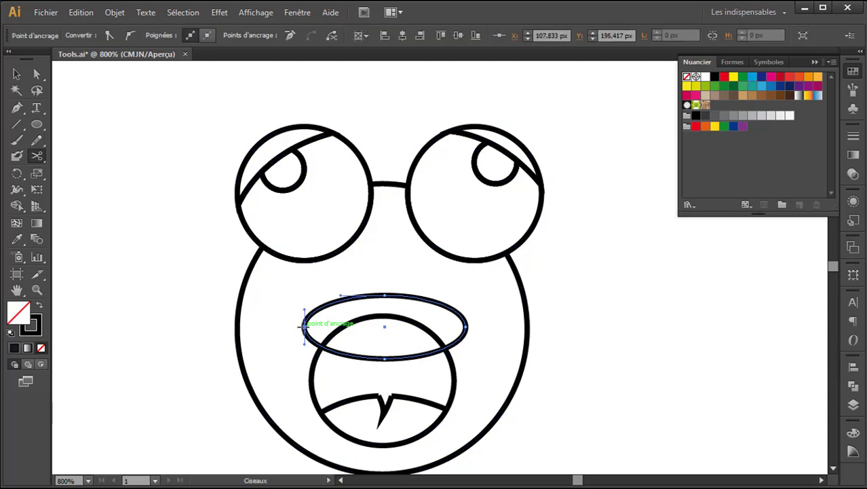
pyautogui.click(383, 294)
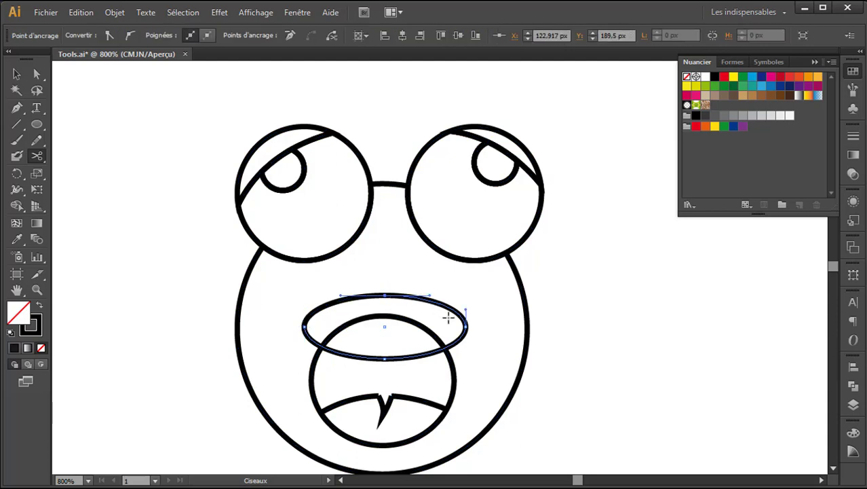
pyautogui.click(465, 326)
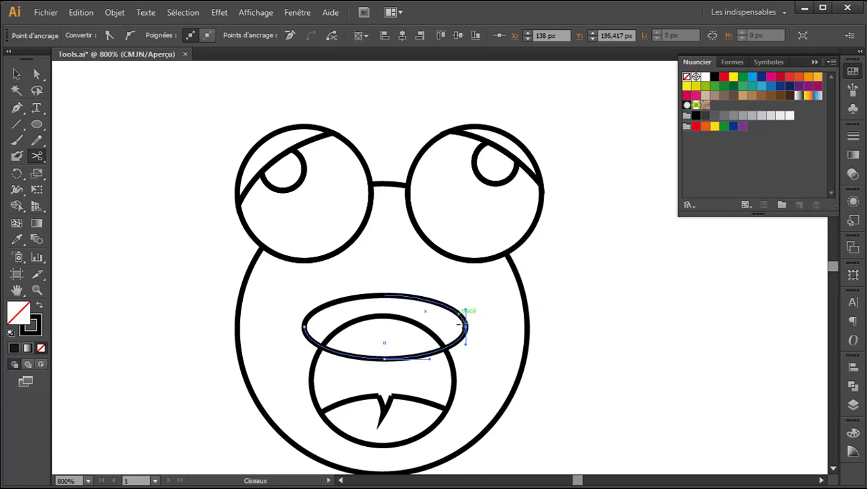
pyautogui.click(17, 74)
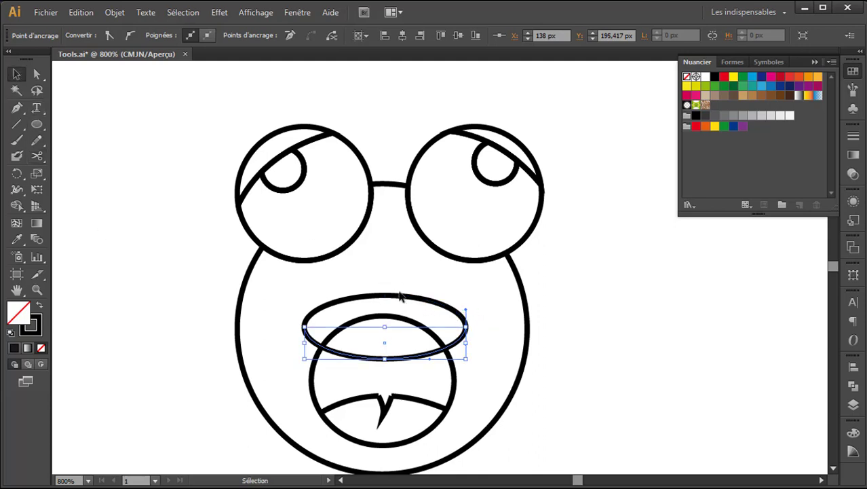
pyautogui.click(401, 297)
pyautogui.press('Delete')
pyautogui.click(381, 295)
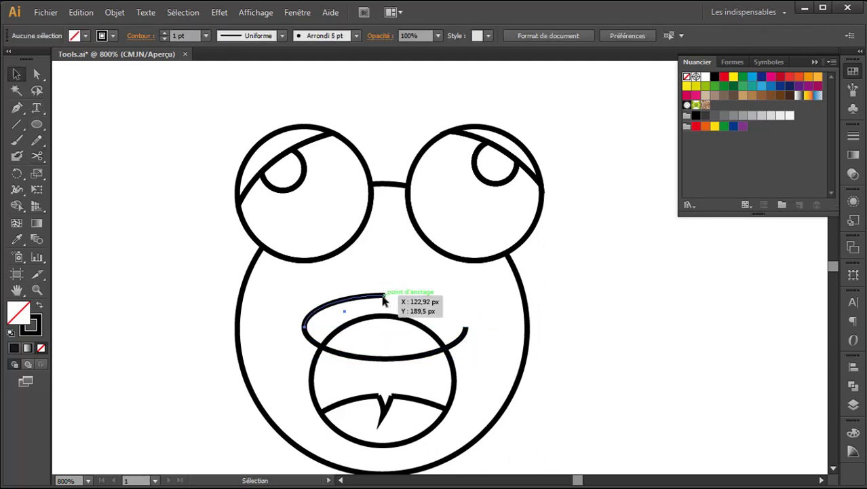
pyautogui.press('Delete')
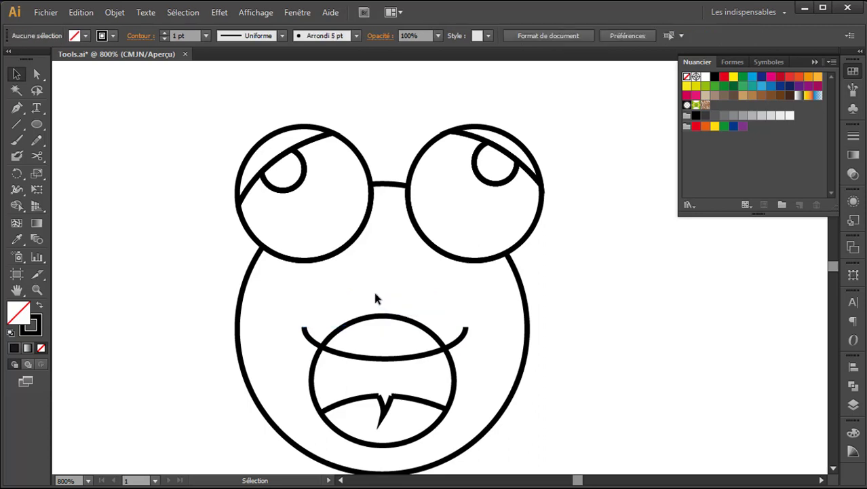
# Step: Select the whole face and erase the upper curve of the mouth ellipse above the smile line with the Shape Builder
pyautogui.scroll(-2, 383, 300)
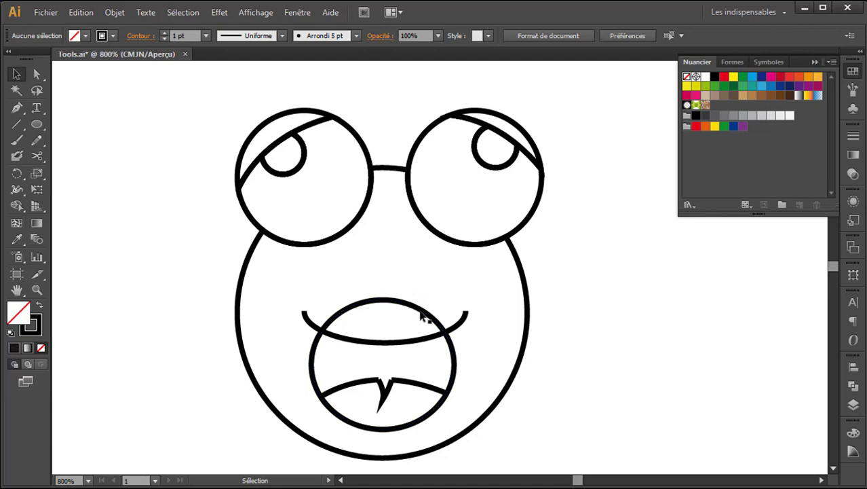
pyautogui.moveTo(154, 101); pyautogui.dragTo(577, 404)
pyautogui.click(16, 206)
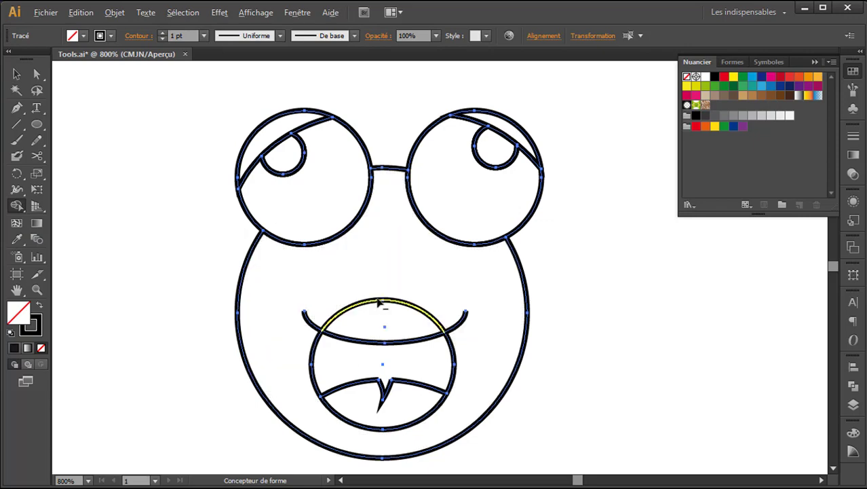
pyautogui.keyDown('alt'); pyautogui.click(377, 302); pyautogui.keyUp('alt')
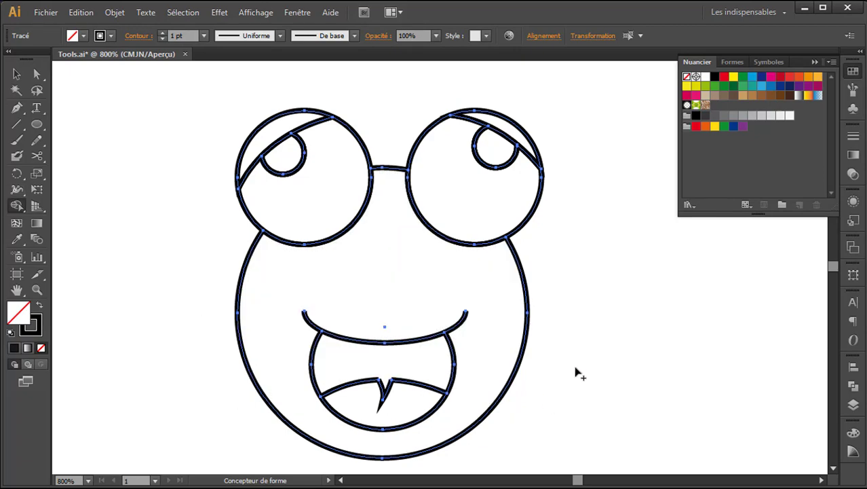
# Step: Turn the selected face into a Live Paint group and fill the right eye's upper eyelid with green
pyautogui.scroll(-1, 576, 373)
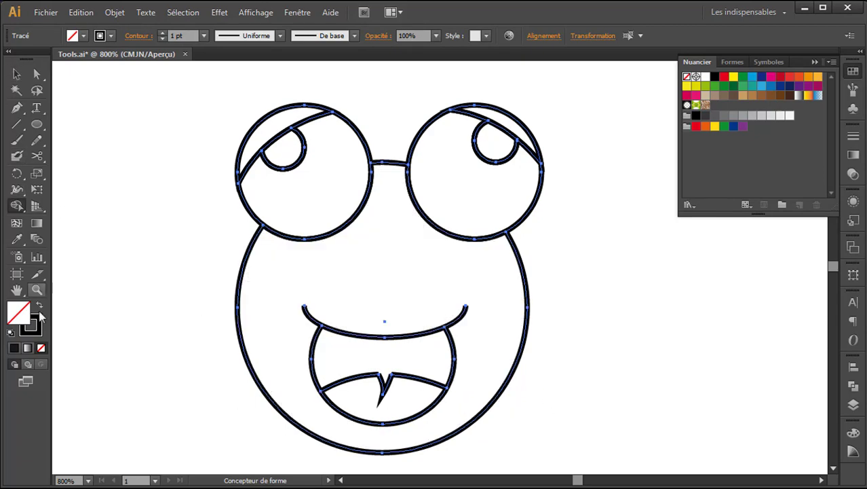
pyautogui.moveTo(17, 205); pyautogui.dragTo(35, 211)
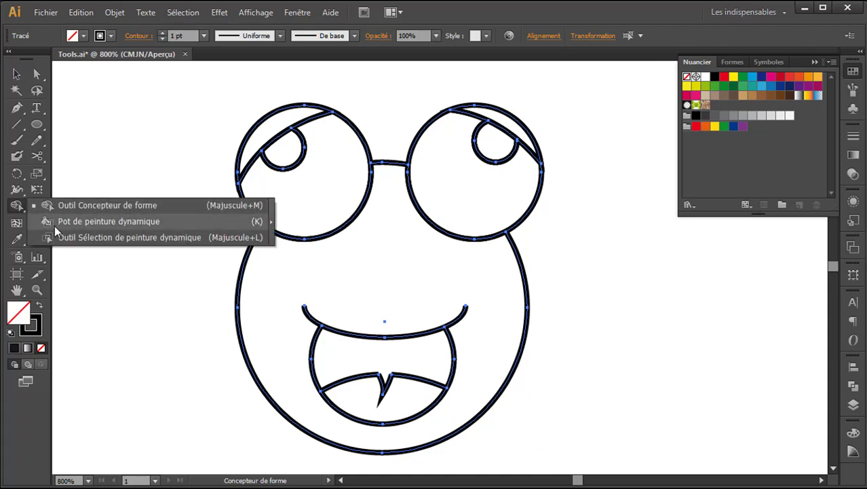
pyautogui.click(65, 228)
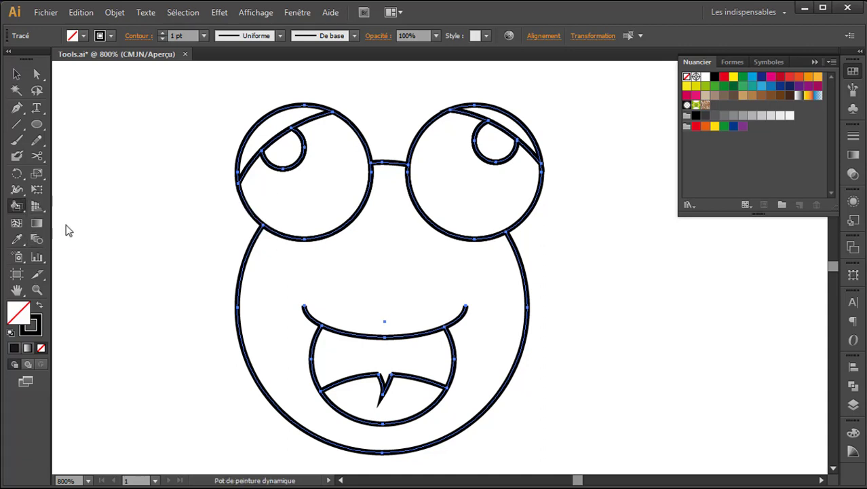
pyautogui.click(725, 86)
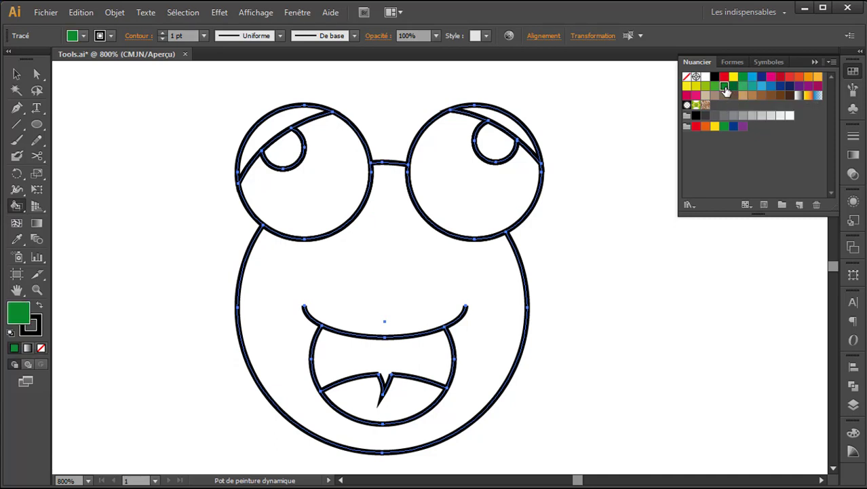
pyautogui.click(505, 119)
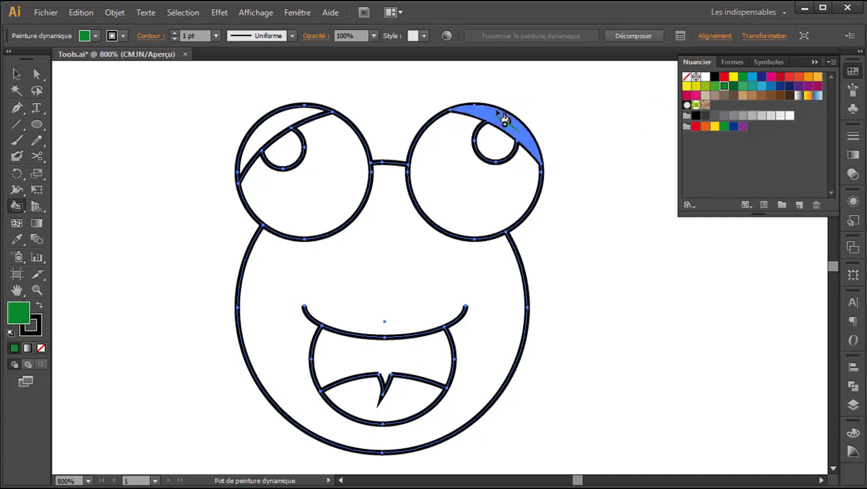
pyautogui.click(505, 119)
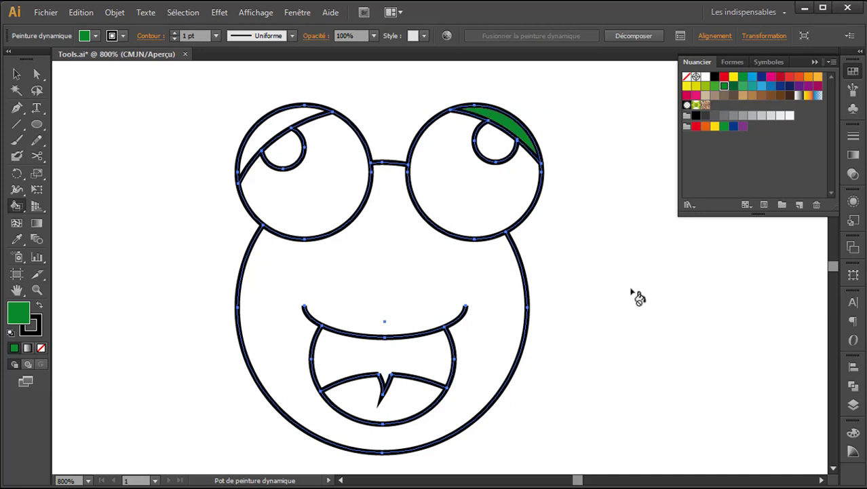
# Step: Fill the left eye's upper eyelid and the whole head area with the same green
pyautogui.click(276, 128)
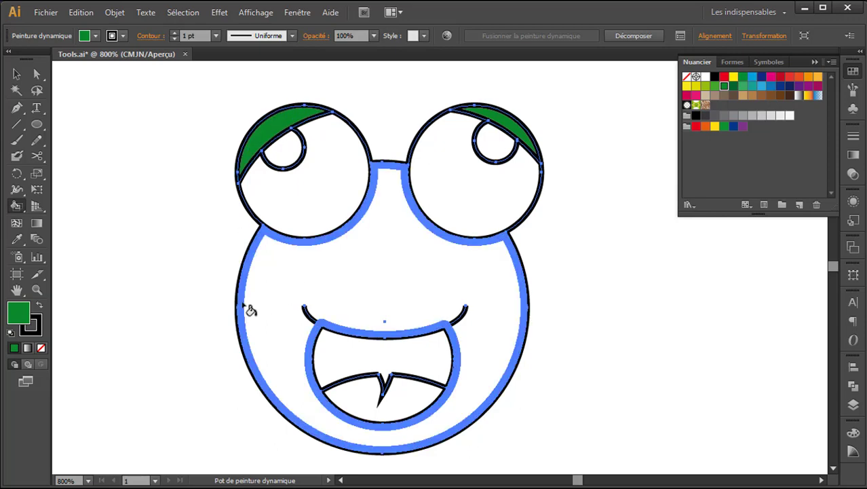
pyautogui.click(370, 281)
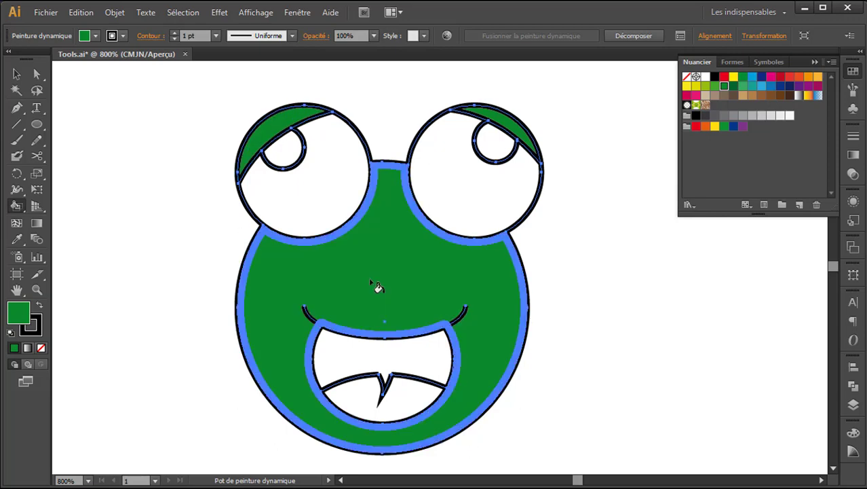
# Step: Fill both pupils and the upper part of the mouth with black, and the tongue with red
pyautogui.click(715, 77)
pyautogui.click(493, 141)
pyautogui.click(289, 154)
pyautogui.click(432, 365)
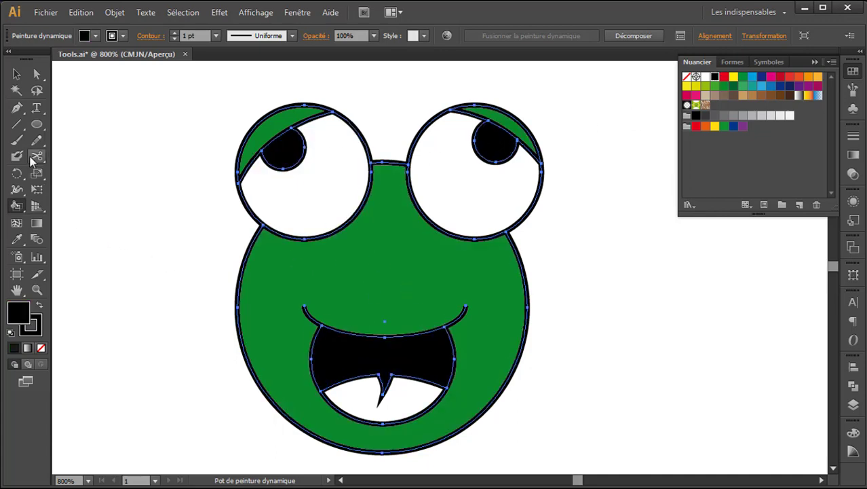
pyautogui.click(724, 77)
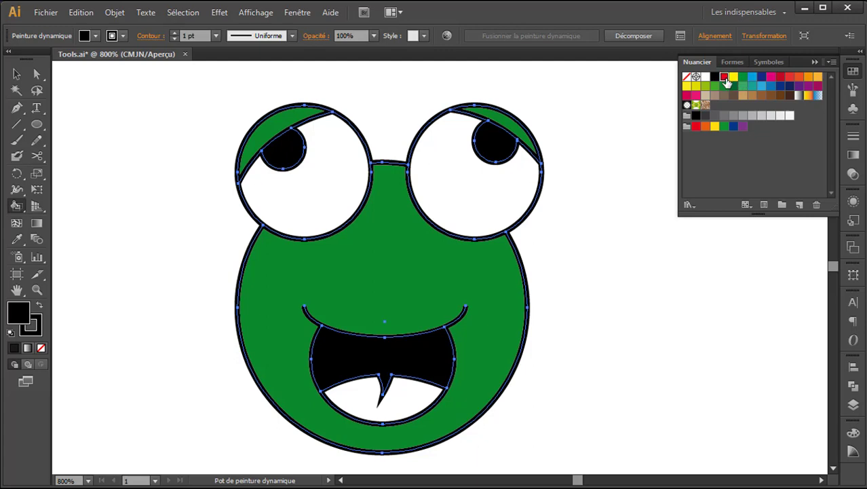
pyautogui.click(413, 395)
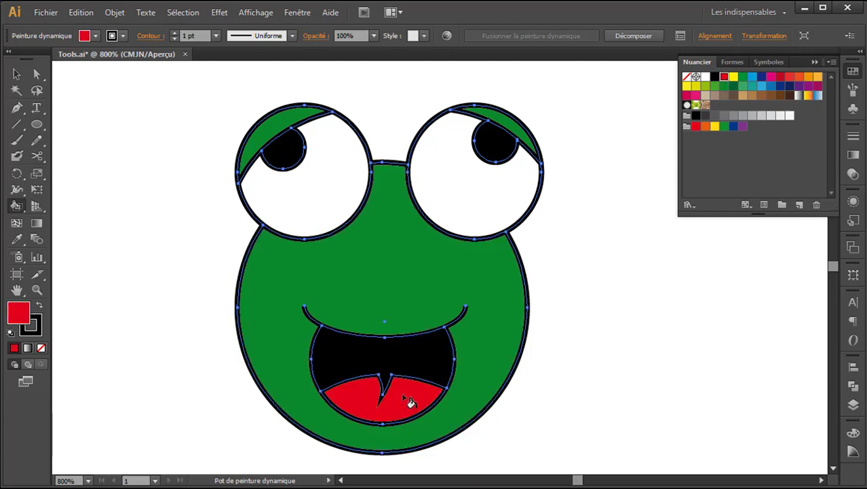
# Step: Enlarge the coloured frog face to about 2.5 times its size, centre it beneath the "Outil conception de forme" title and deselect it
pyautogui.click(36, 290)
pyautogui.keyDown('alt'); pyautogui.click(486, 298); pyautogui.keyUp('alt')
pyautogui.keyDown('alt'); pyautogui.click(485, 298); pyautogui.keyUp('alt')
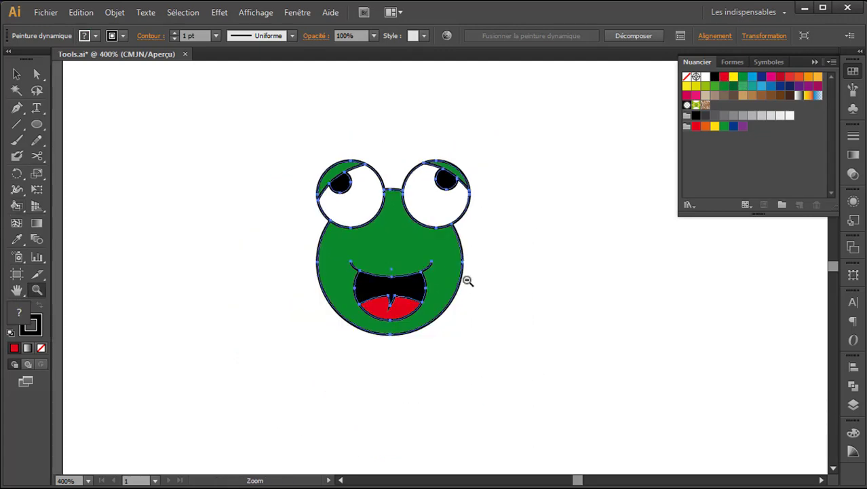
pyautogui.keyDown('alt'); pyautogui.click(468, 281); pyautogui.keyUp('alt')
pyautogui.scroll(3, 457, 285)
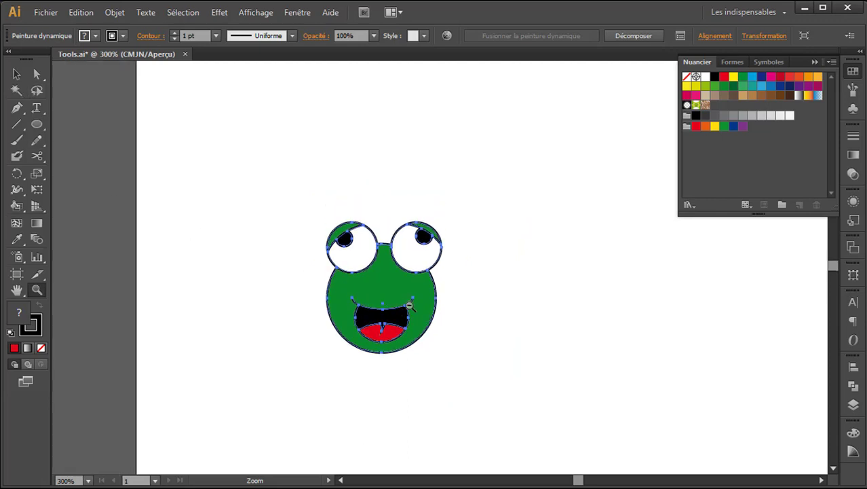
pyautogui.keyDown('alt'); pyautogui.click(401, 303); pyautogui.keyUp('alt')
pyautogui.click(815, 62)
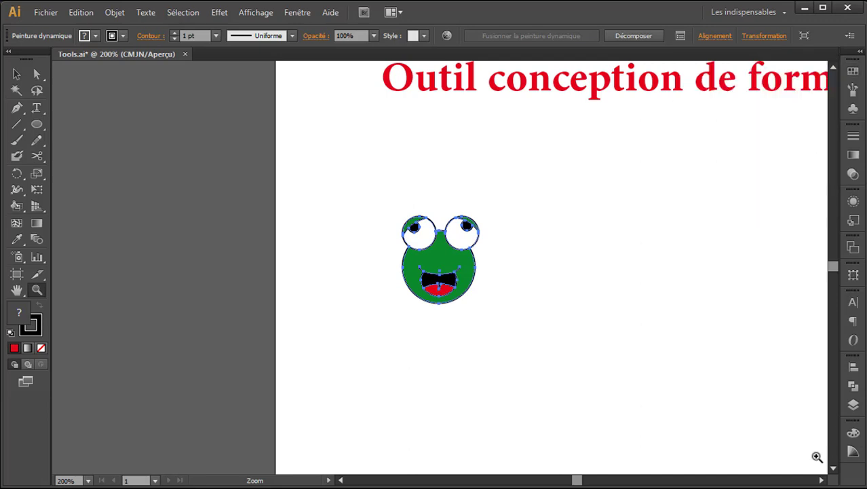
pyautogui.click(822, 481)
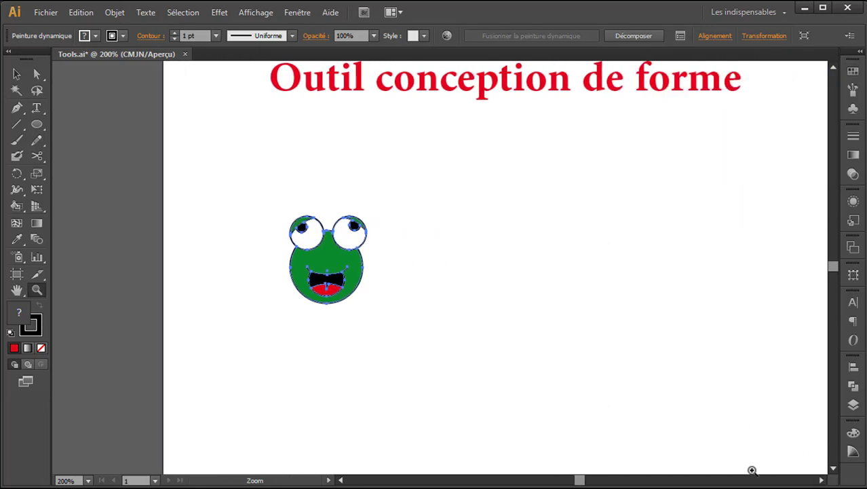
pyautogui.click(822, 481)
pyautogui.scroll(1, 773, 403)
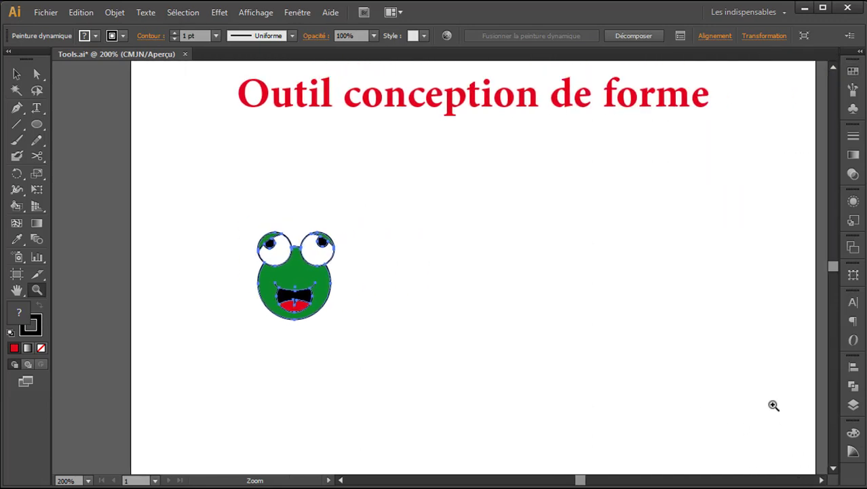
pyautogui.press('v')
pyautogui.moveTo(377, 198); pyautogui.dragTo(202, 353)
pyautogui.moveTo(334, 319); pyautogui.dragTo(427, 388)
pyautogui.moveTo(331, 277); pyautogui.dragTo(492, 292)
pyautogui.click(693, 343)
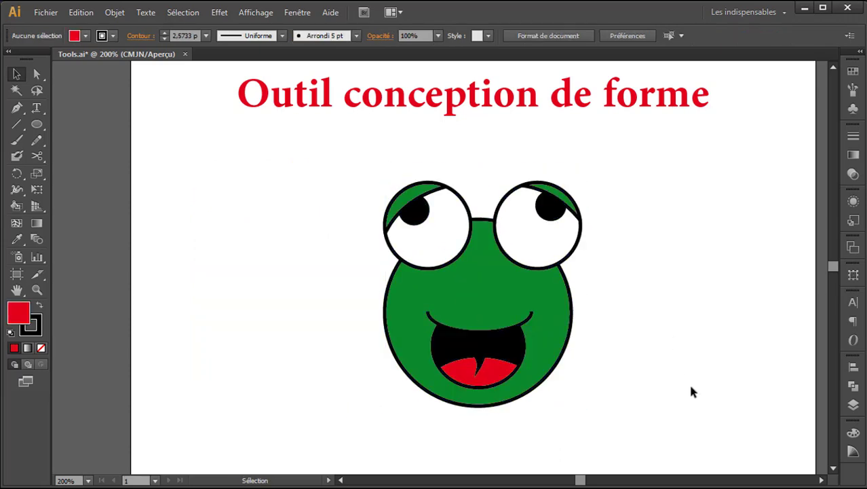
pyautogui.click(822, 479)
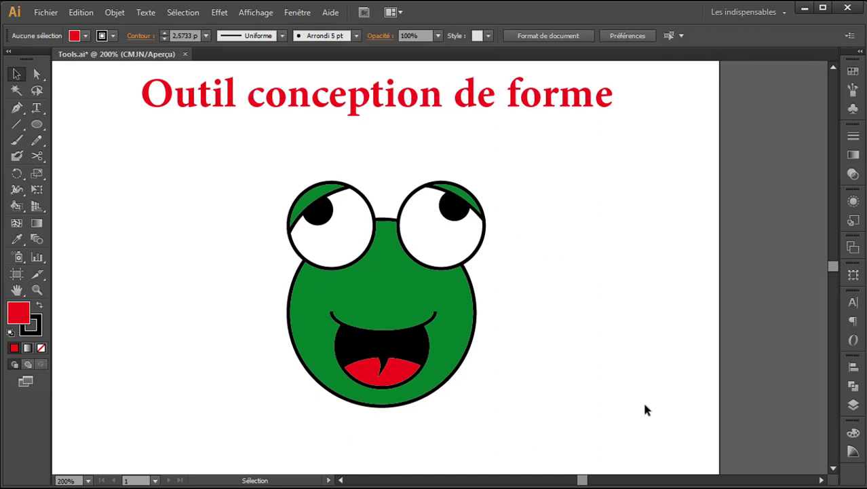
pyautogui.scroll(1, 632, 411)
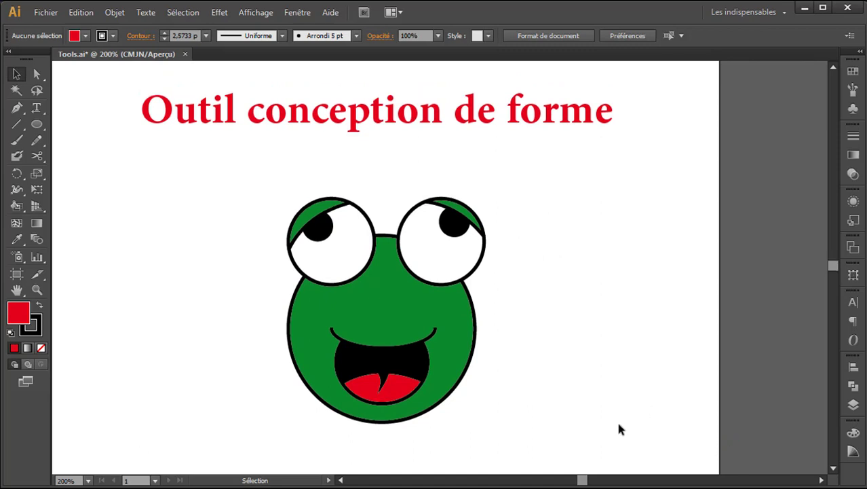